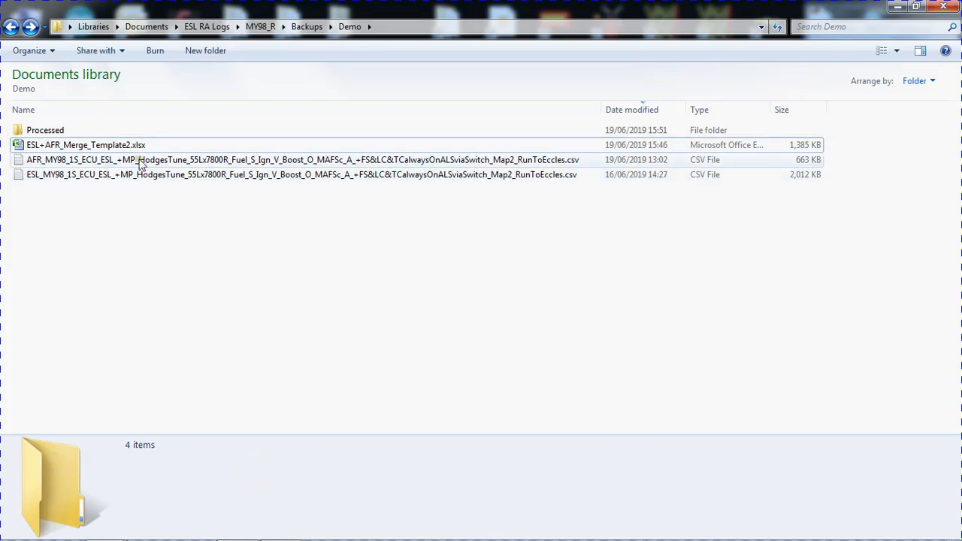
# Review the AFR and ESL CSV logs in the Demo folder and glance at the PLX Logger window.
pyautogui.click(134, 161)
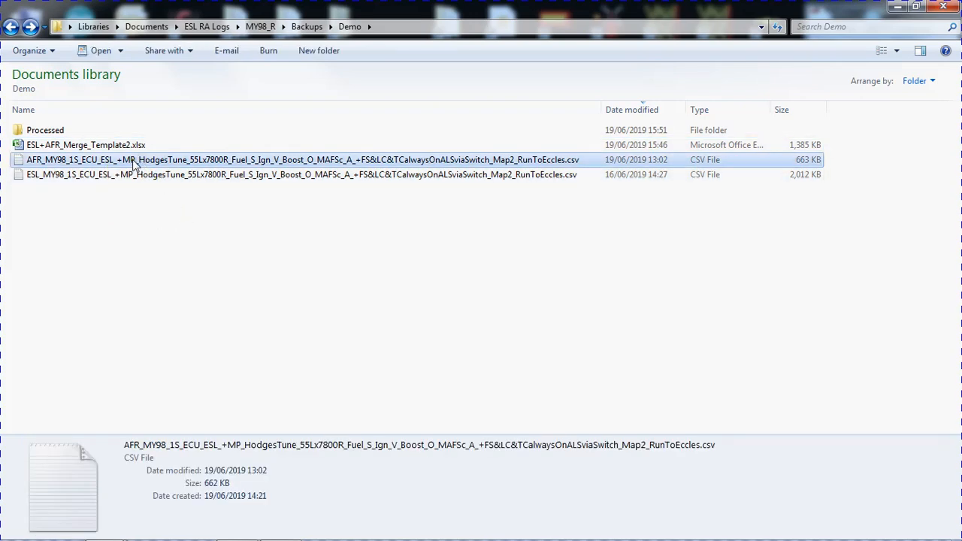
pyautogui.click(129, 206)
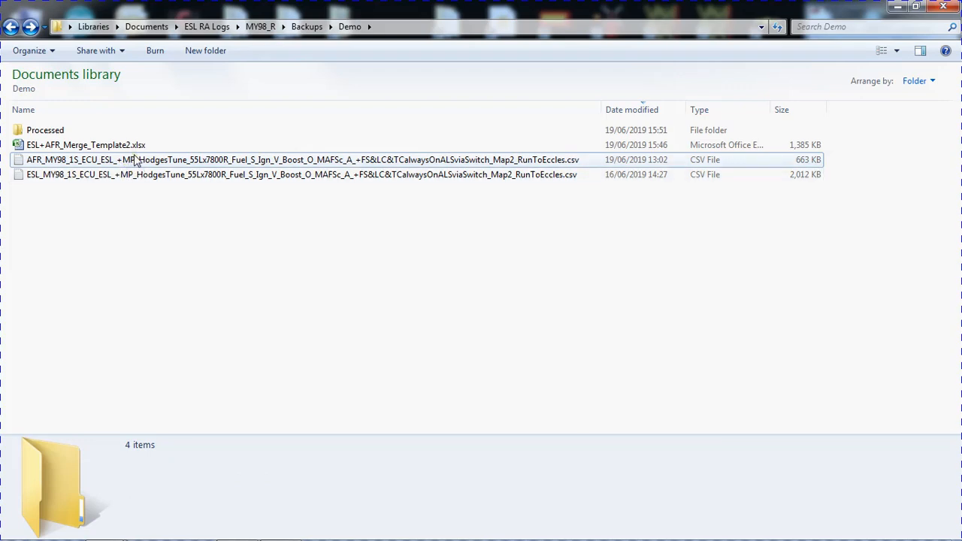
pyautogui.hotkey('alt', 'Tab')
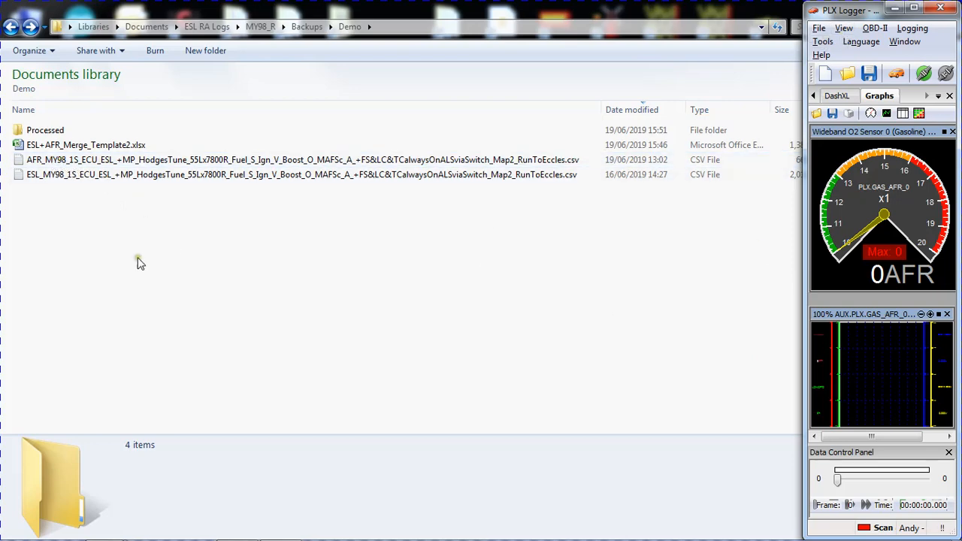
pyautogui.click(152, 216)
pyautogui.click(37, 178)
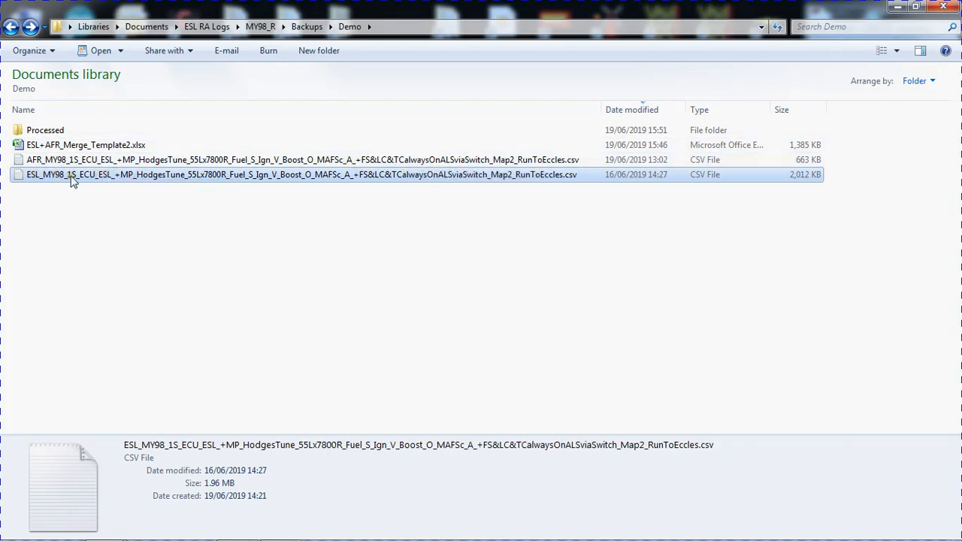
pyautogui.click(154, 209)
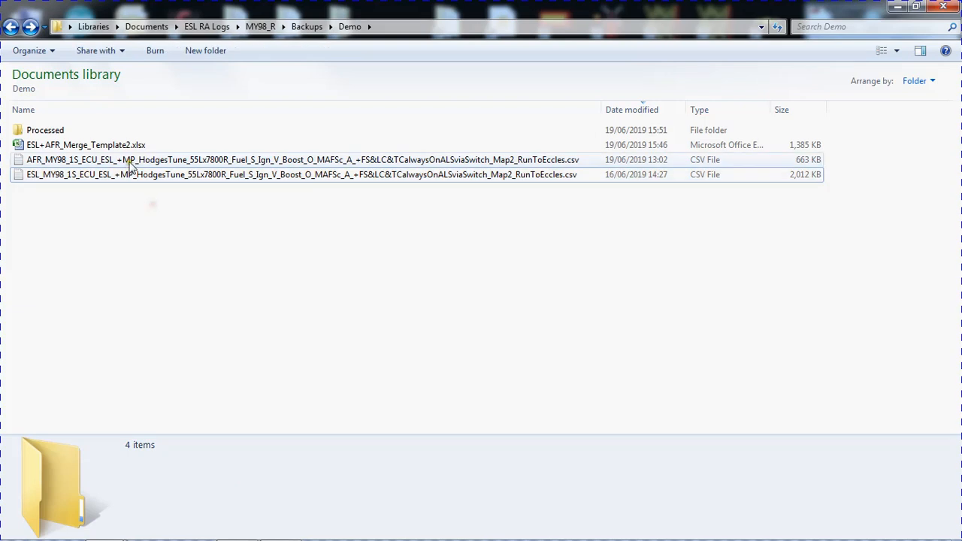
pyautogui.click(128, 161)
pyautogui.click(141, 211)
pyautogui.click(146, 181)
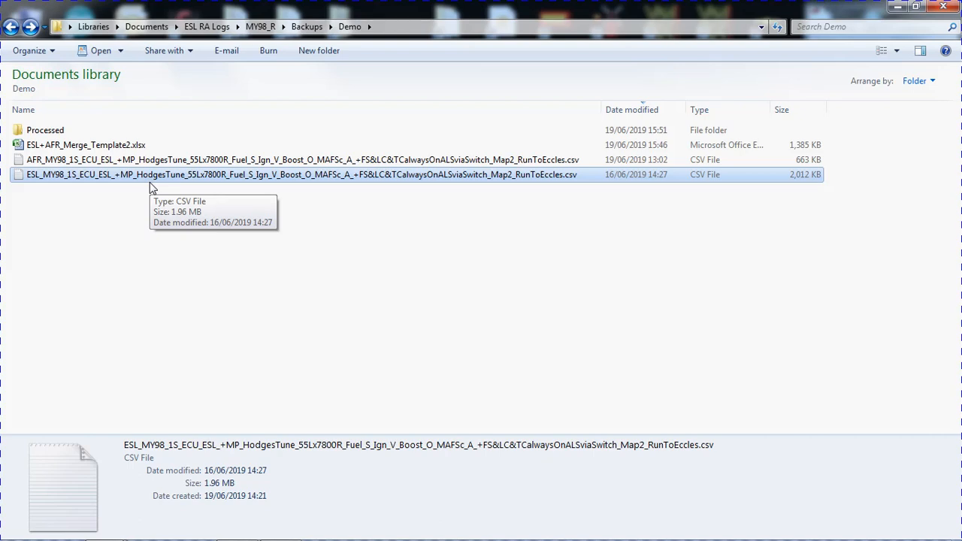
pyautogui.click(140, 190)
pyautogui.click(138, 161)
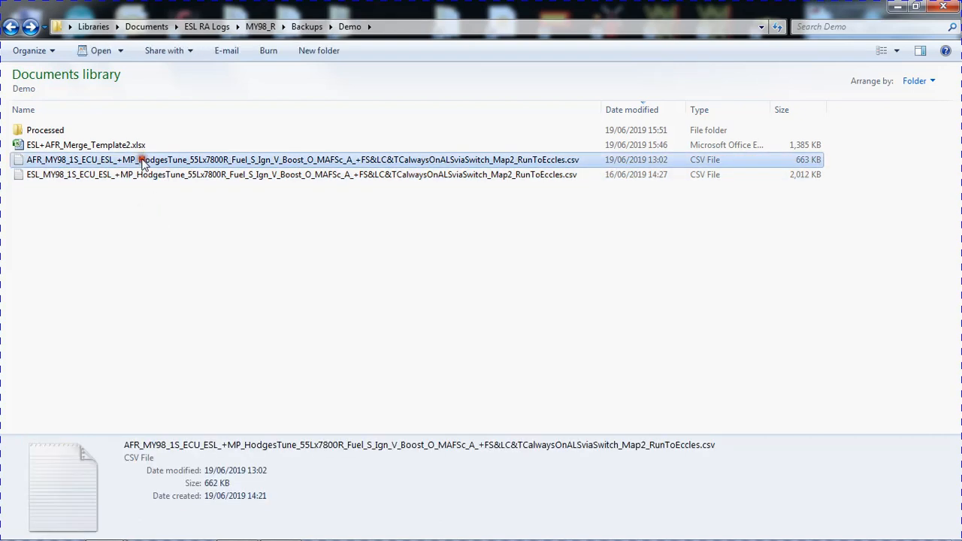
pyautogui.rightClick(142, 161)
pyautogui.moveTo(203, 214)
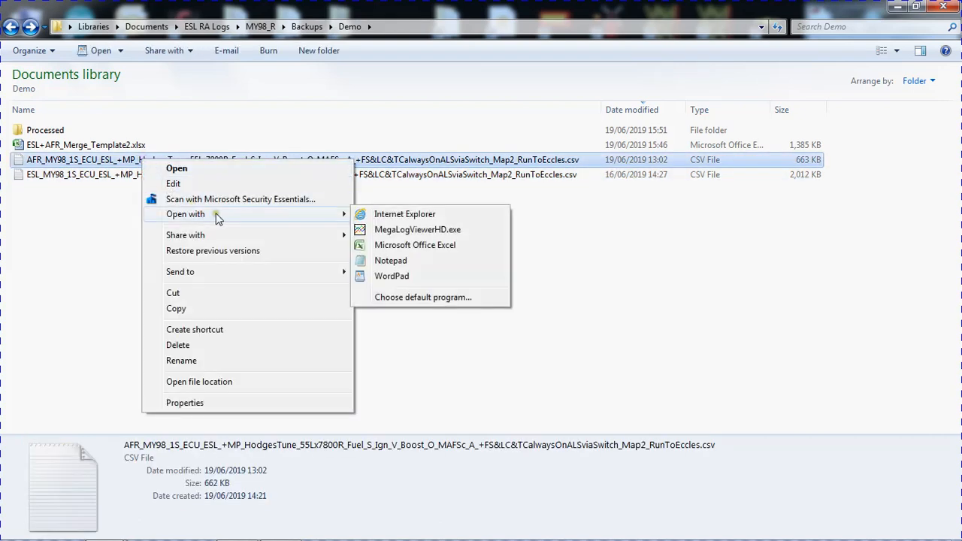
pyautogui.click(101, 218)
# Open the ESL CSV log in MegaLogViewerHD and maximize its window.
pyautogui.click(107, 178)
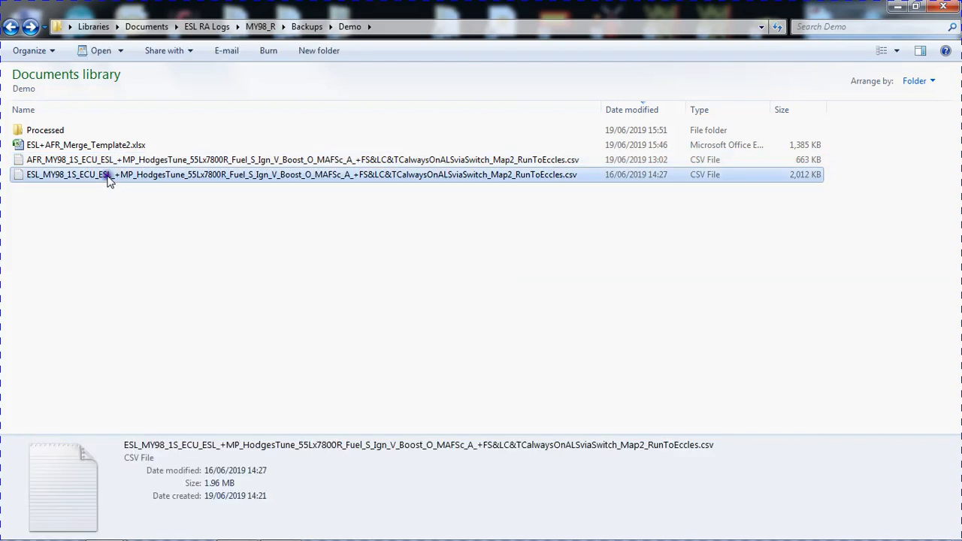
pyautogui.rightClick(107, 181)
pyautogui.moveTo(207, 231)
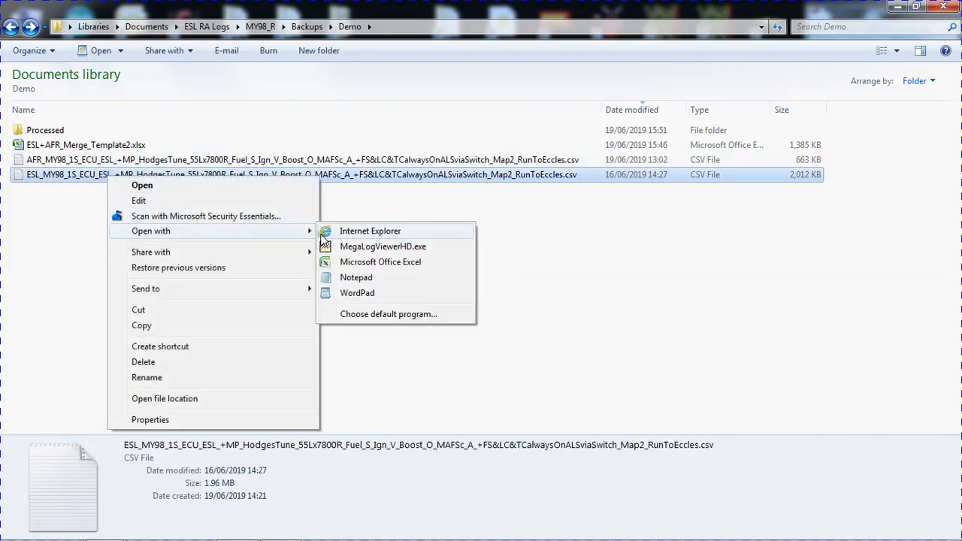
pyautogui.click(368, 248)
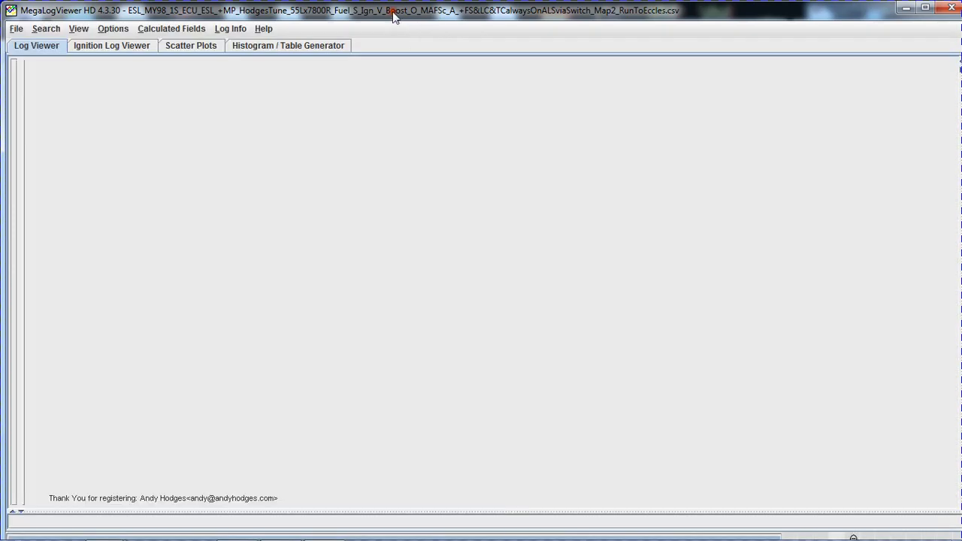
pyautogui.doubleClick(395, 15)
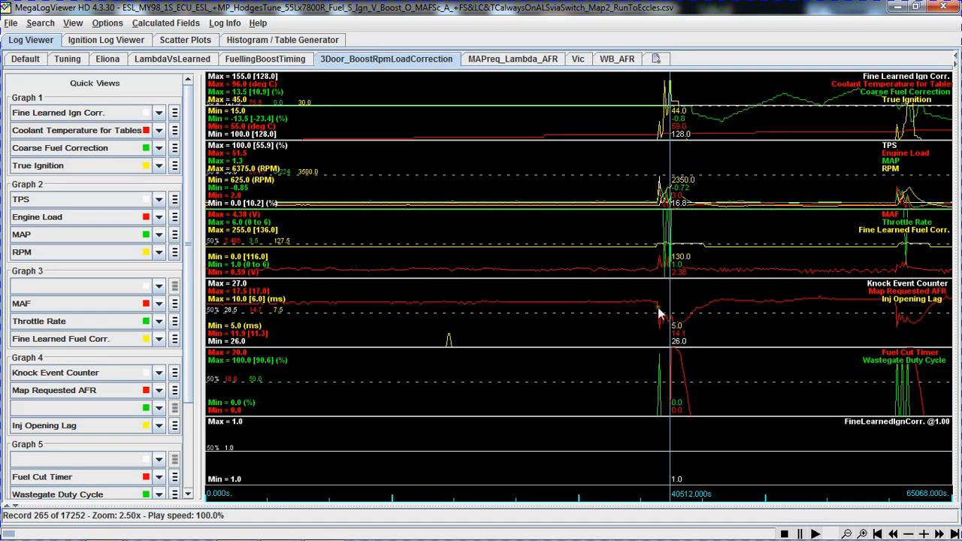
# Inspect the first throttle blip in the ESL log record by record, close to 39436 seconds.
pyautogui.scroll(-4, 662, 311)
pyautogui.scroll(4, 391, 263)
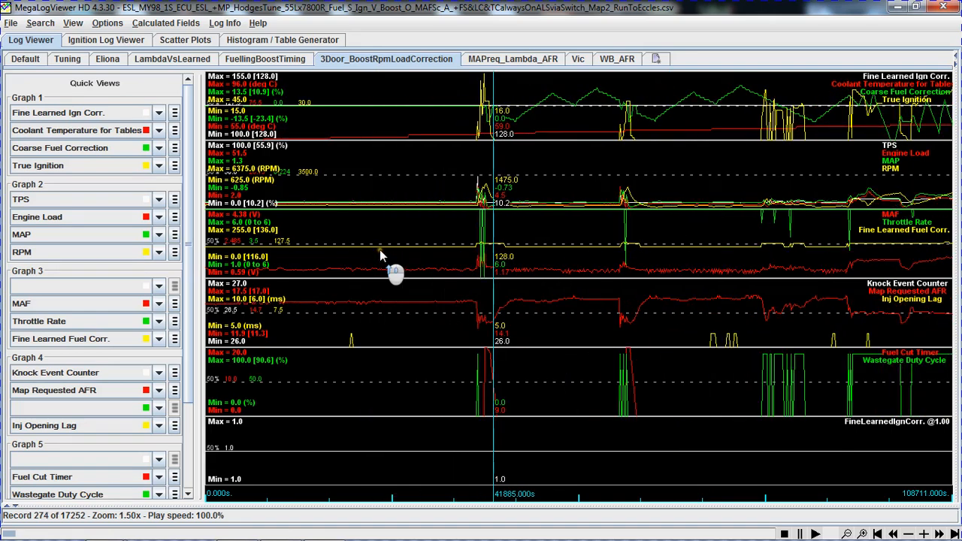
pyautogui.scroll(4, 560, 263)
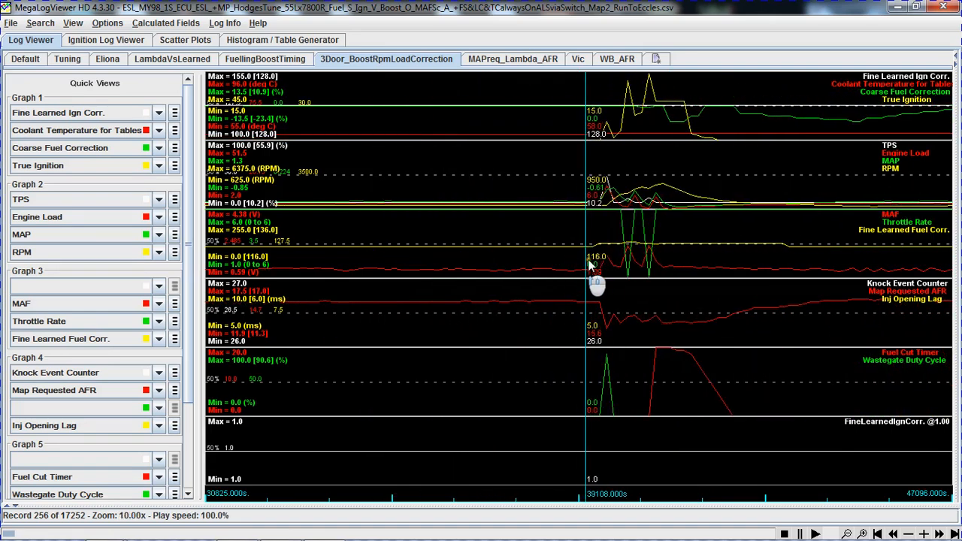
pyautogui.press('Right')
pyautogui.press('Right')
pyautogui.press('Right')
pyautogui.press('Left')
pyautogui.press('Left')
pyautogui.press('Left')
pyautogui.press('Left')
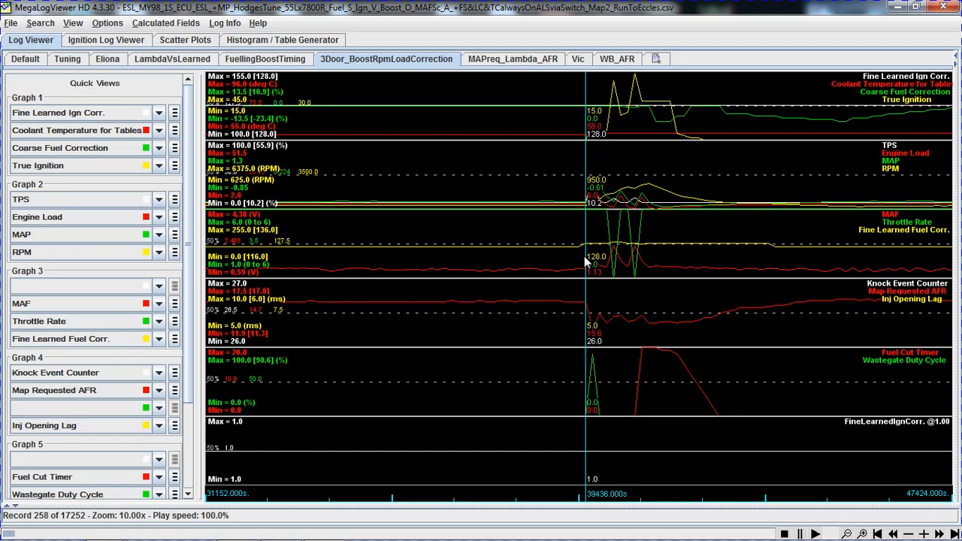
pyautogui.press('Right')
pyautogui.press('Right')
# Compare neighbouring records at the onset of the first throttle blip to pinpoint where TPS and RPM start rising.
pyautogui.press('Right')
pyautogui.press('Right')
pyautogui.press('Right')
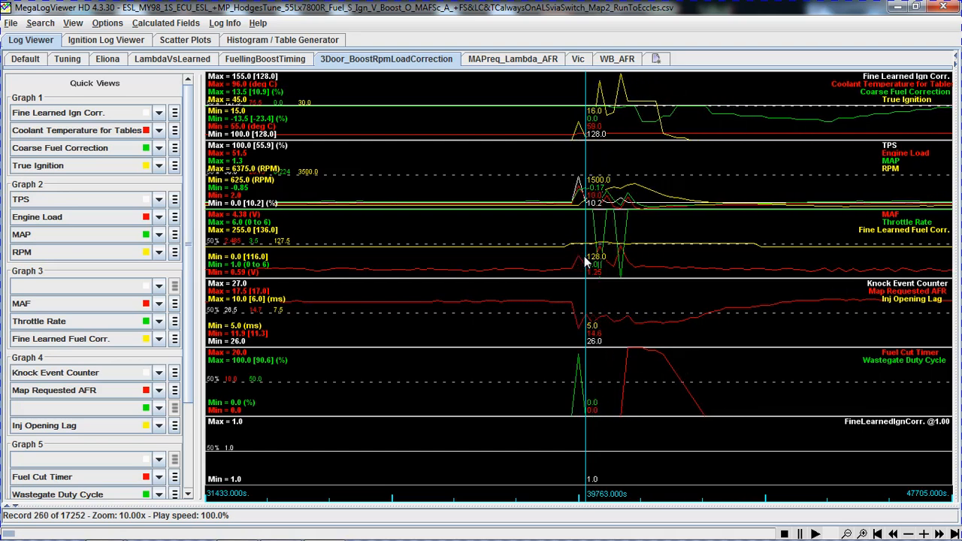
pyautogui.press('Left')
pyautogui.press('Left')
pyautogui.press('Left')
pyautogui.press('Left')
pyautogui.press('Left')
pyautogui.press('Right')
pyautogui.press('Right')
pyautogui.press('Right')
pyautogui.press('Right')
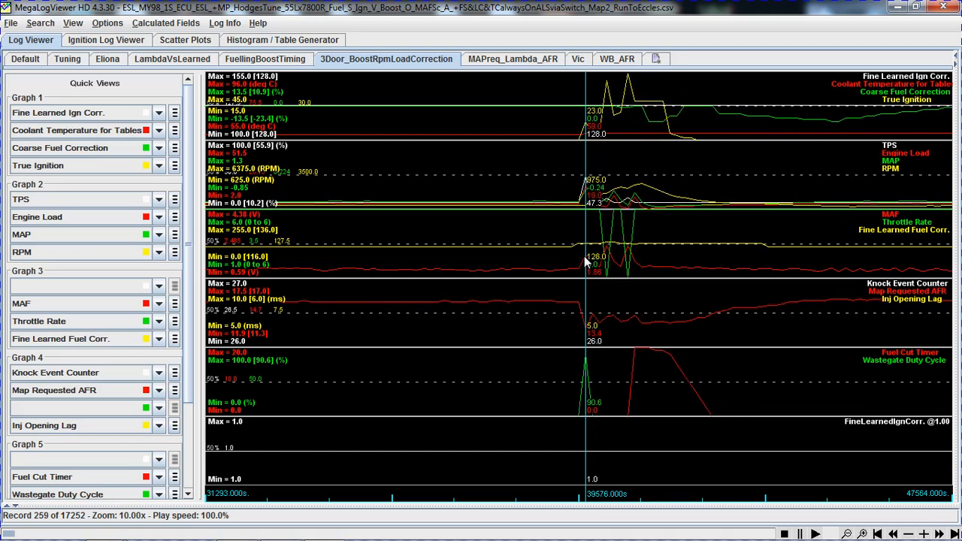
pyautogui.press('Right')
pyautogui.press('Right')
pyautogui.press('Right')
pyautogui.press('Right')
pyautogui.press('Left')
pyautogui.press('Left')
pyautogui.press('Left')
pyautogui.press('Left')
pyautogui.press('Left')
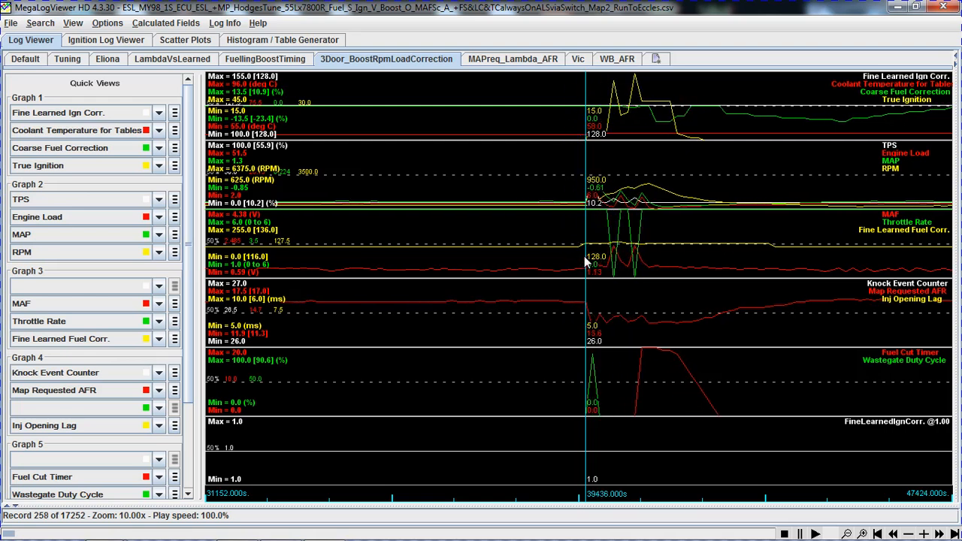
pyautogui.press('Left')
pyautogui.press('Left')
pyautogui.press('Right')
pyautogui.press('Right')
pyautogui.press('Right')
pyautogui.press('Right')
pyautogui.press('Left')
pyautogui.press('Left')
pyautogui.press('Left')
pyautogui.press('Right')
pyautogui.press('Right')
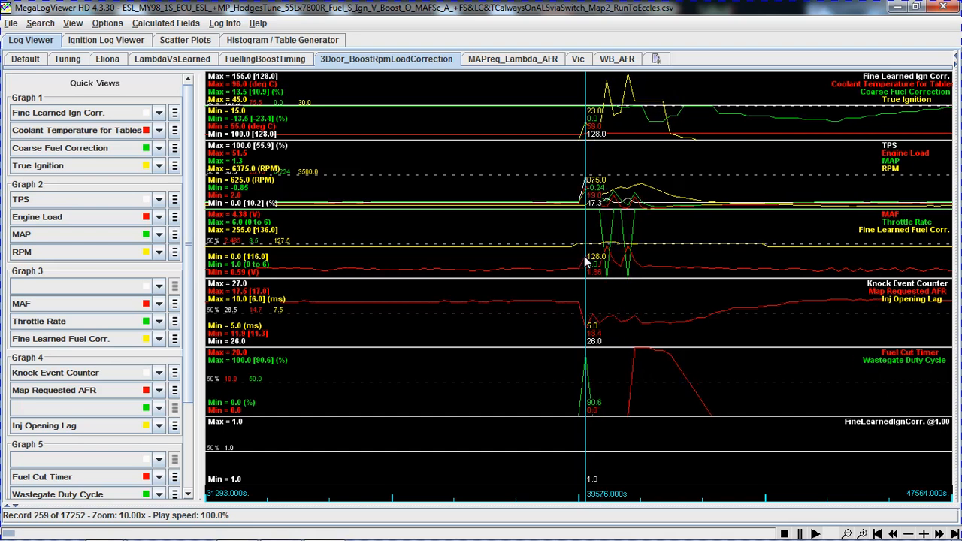
# Examine the ignition, RPM and MAF traces through the rest of the first throttle blip and the stretch following it.
pyautogui.press('Right')
pyautogui.press('Right')
pyautogui.press('Right')
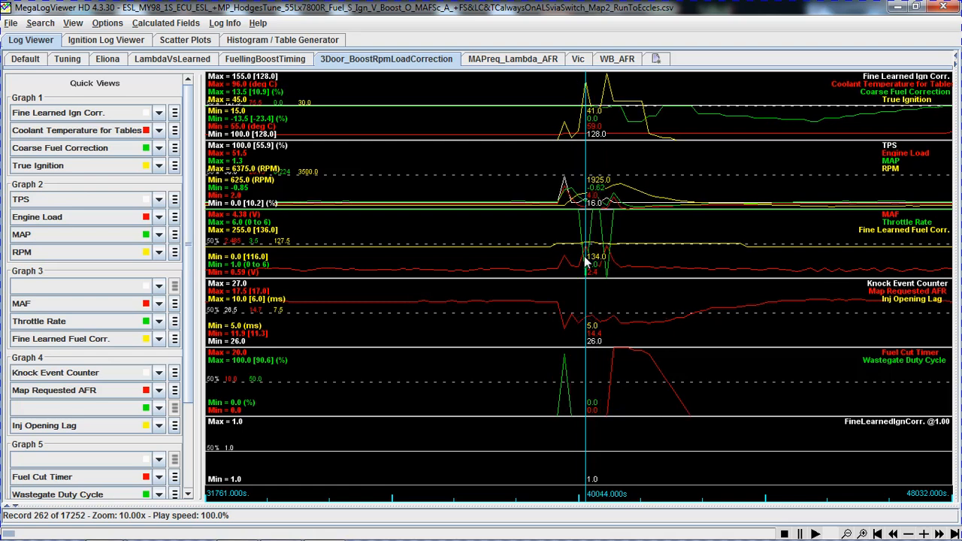
pyautogui.press('Right')
pyautogui.press('Right')
pyautogui.press('Right')
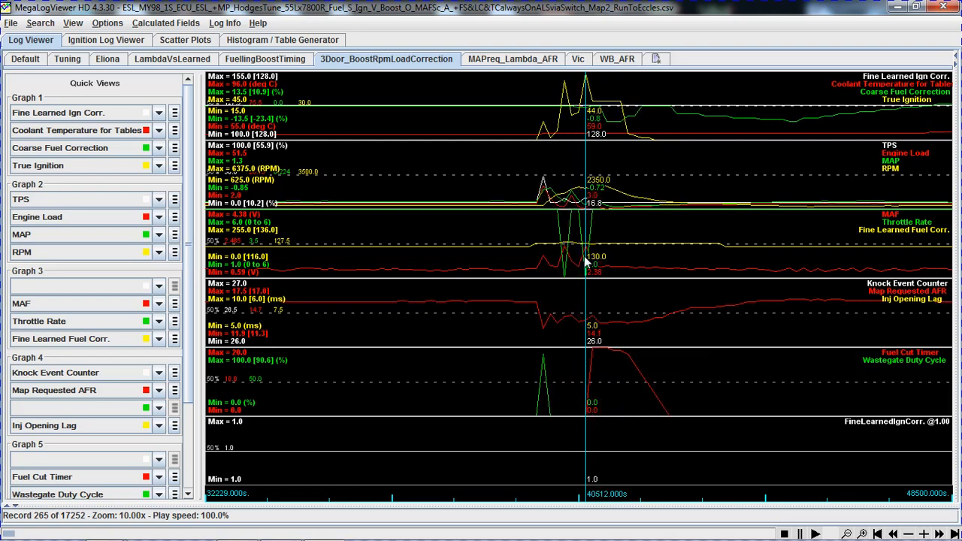
pyautogui.press('Left')
pyautogui.press('Left')
pyautogui.press('Left')
pyautogui.press('Left')
pyautogui.press('Left')
pyautogui.press('Left')
pyautogui.press('Left')
pyautogui.press('Left')
pyautogui.press('Down')
pyautogui.press('Down')
pyautogui.press('Down')
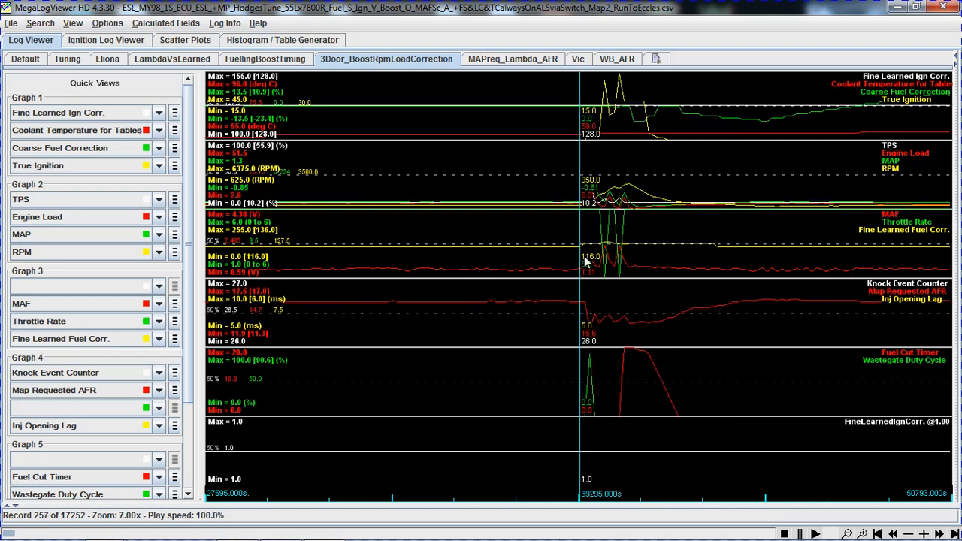
pyautogui.press('Right')
pyautogui.press('Right')
pyautogui.press('Right')
pyautogui.press('Right')
pyautogui.press('Right')
pyautogui.press('Right')
pyautogui.press('Right')
pyautogui.press('Right')
pyautogui.press('Right')
pyautogui.press('Right')
pyautogui.press('Right')
pyautogui.press('Right')
pyautogui.press('Right')
pyautogui.press('Right')
pyautogui.press('Down')
pyautogui.press('Down')
pyautogui.press('Down')
pyautogui.press('Down')
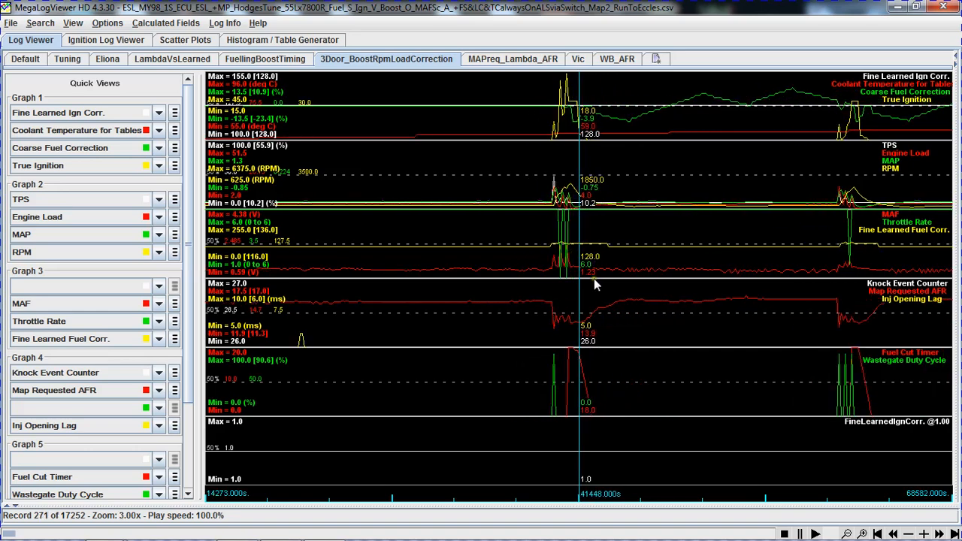
# Examine the second group of throttle blips in the ESL log, around 60000 seconds.
pyautogui.scroll(-1, 848, 248)
pyautogui.click(748, 225)
pyautogui.scroll(5, 722, 252)
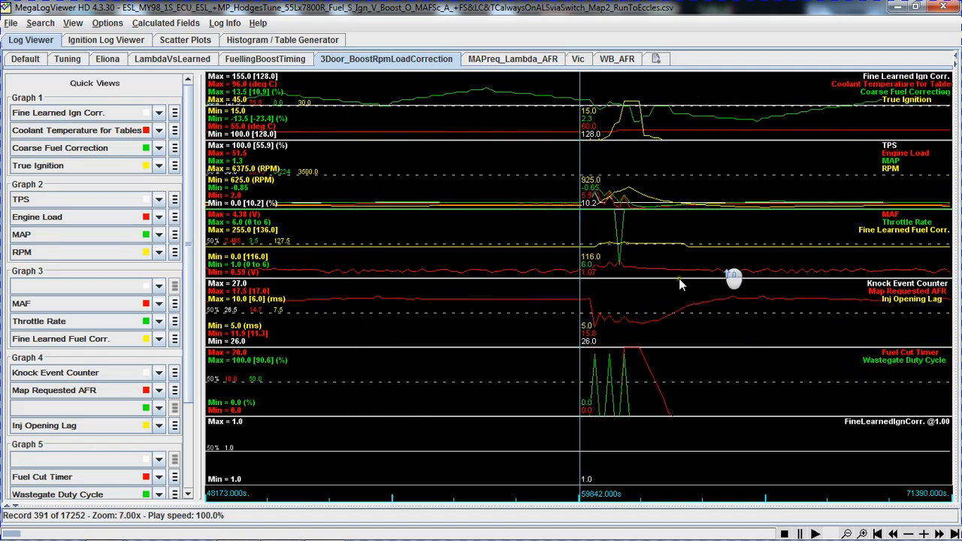
pyautogui.scroll(3, 679, 284)
pyautogui.press('Right')
pyautogui.press('Right')
pyautogui.press('Right')
pyautogui.press('Right')
pyautogui.press('Right')
pyautogui.press('Right')
pyautogui.press('Right')
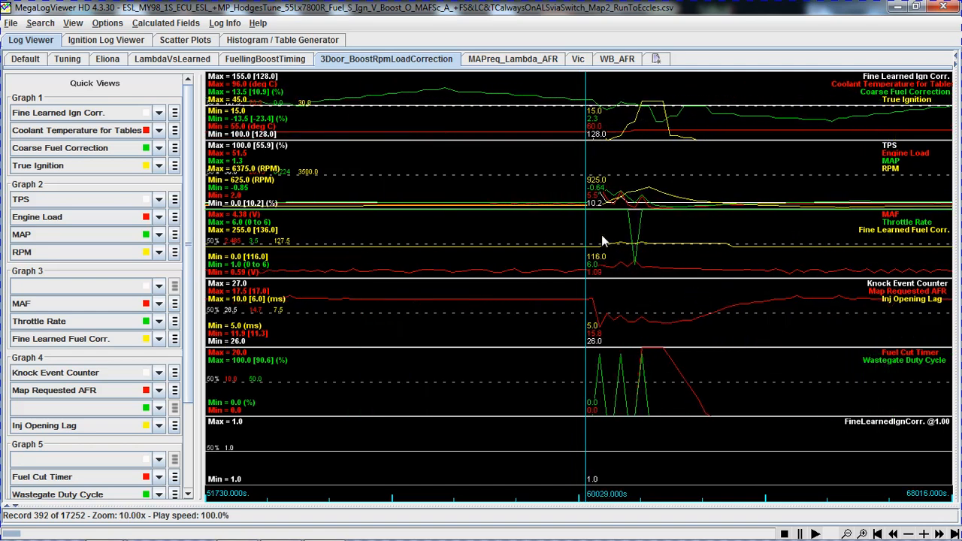
pyautogui.scroll(-8, 601, 240)
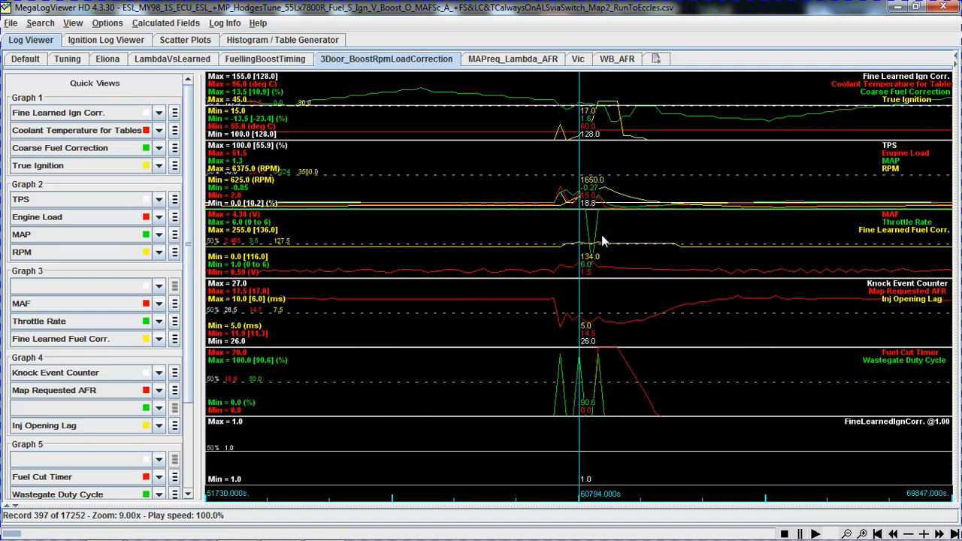
# Return to record 258 at the first blip's onset and check the ESL and AFR start points in StartPoints_AllLogs.txt in Notepad.
pyautogui.click(371, 211)
pyautogui.scroll(8, 460, 208)
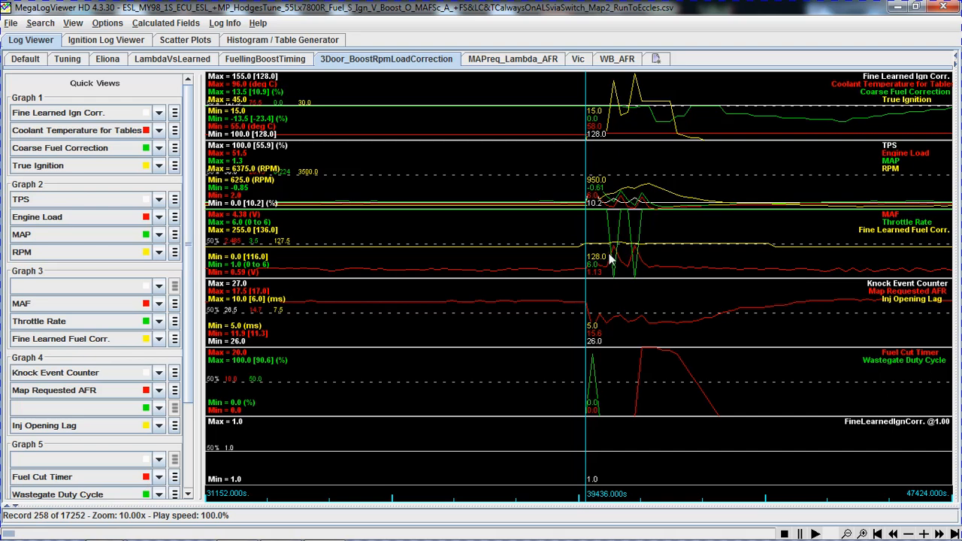
pyautogui.hotkey('alt', 'Tab')
pyautogui.hotkey('alt', 'Tab')
pyautogui.hotkey('alt', 'Tab')
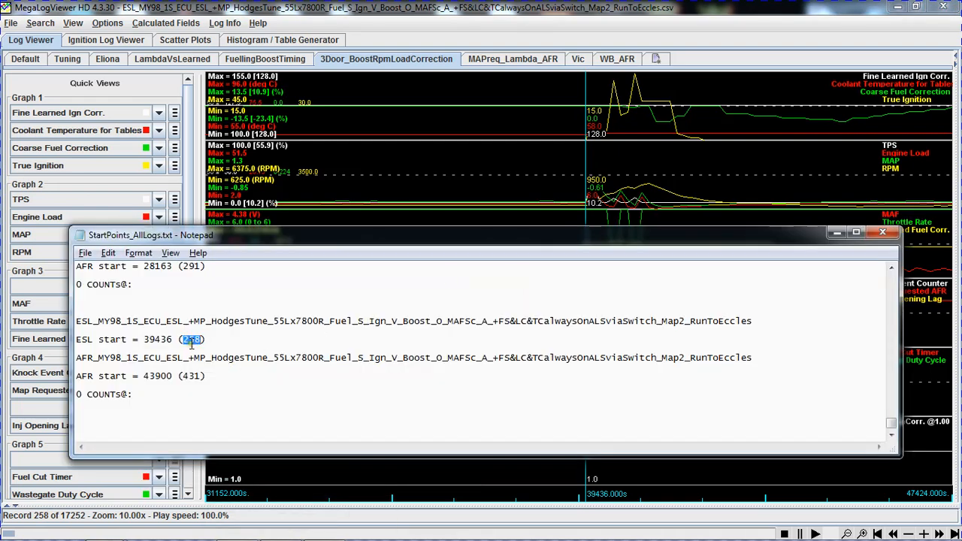
pyautogui.click(191, 340)
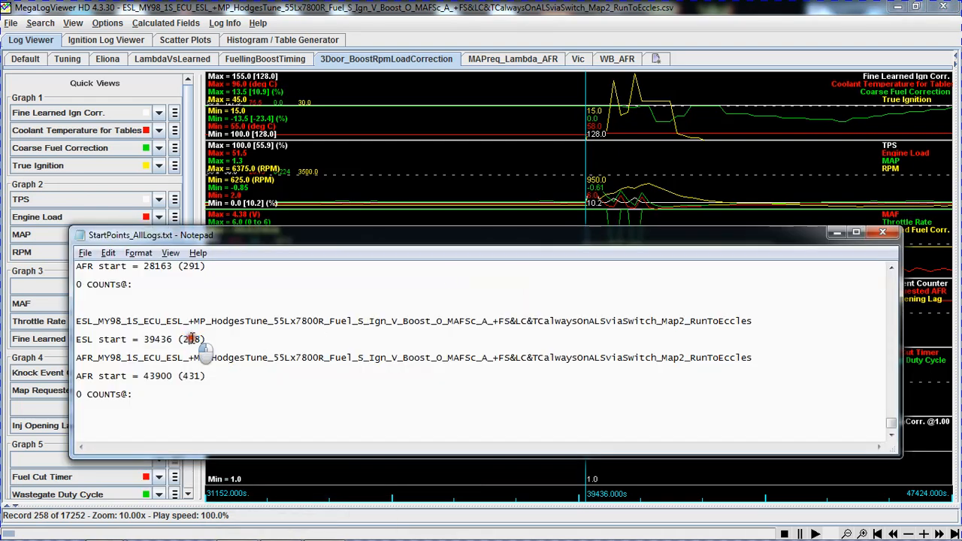
pyautogui.click(205, 339)
pyautogui.doubleClick(194, 339)
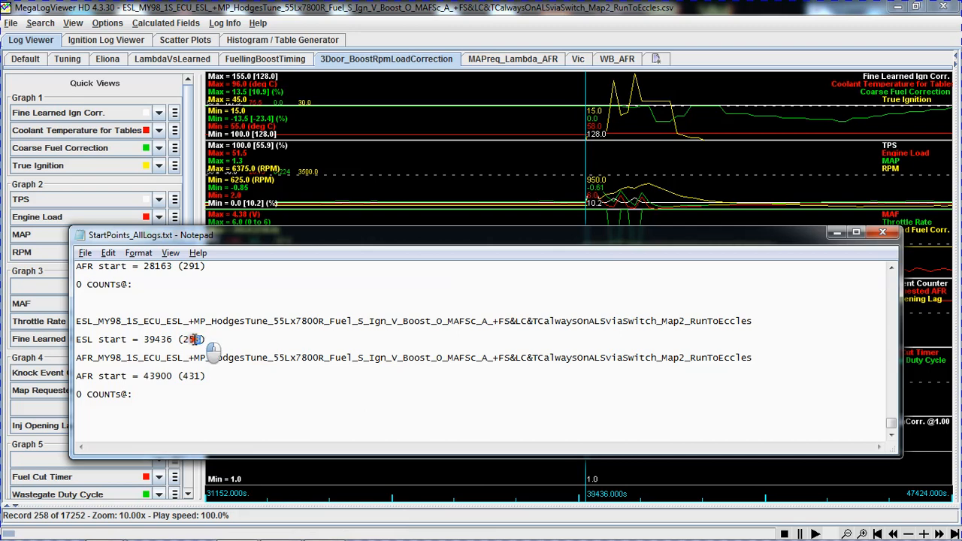
pyautogui.doubleClick(153, 339)
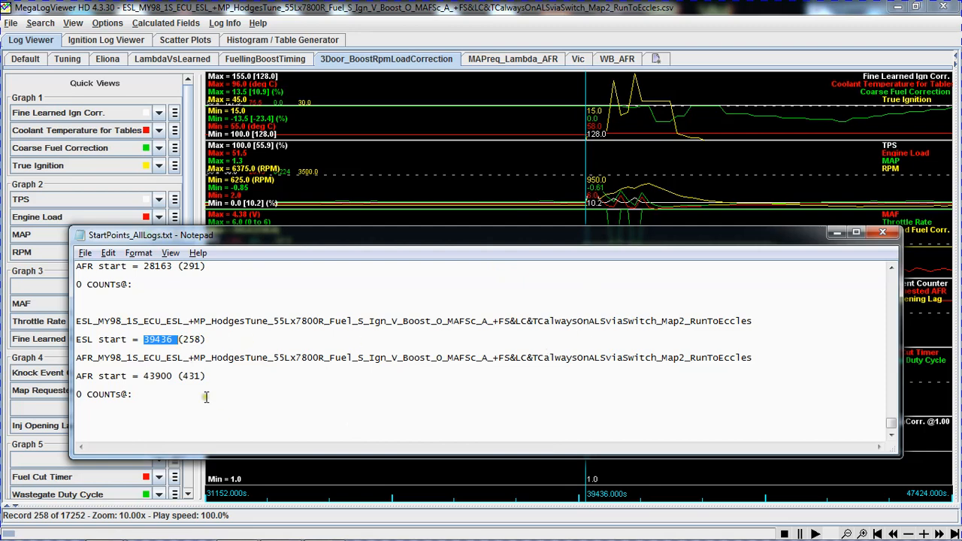
pyautogui.moveTo(200, 374); pyautogui.dragTo(179, 376)
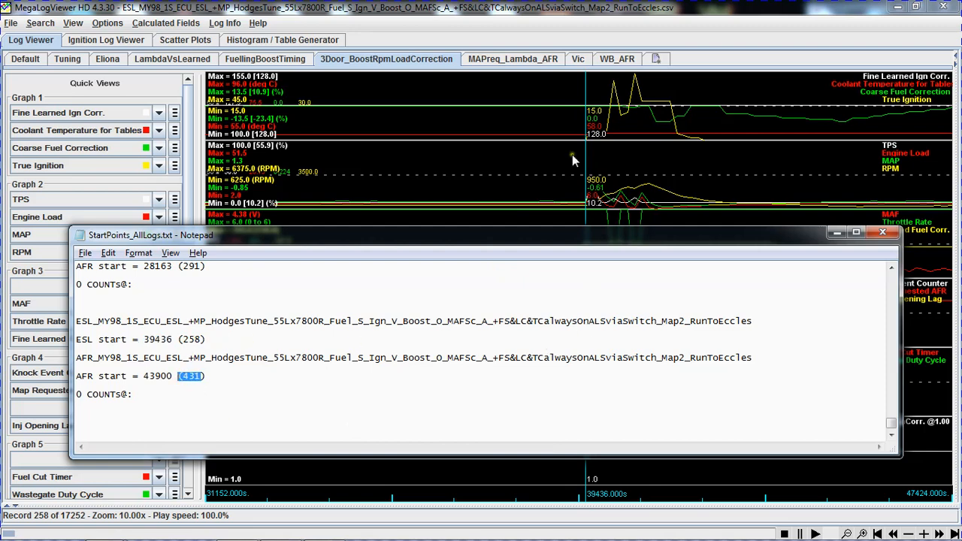
# Close the ESL log and open the AFR_MY98 RunToEccles CSV file in MegaLogViewer HD.
pyautogui.click(782, 10)
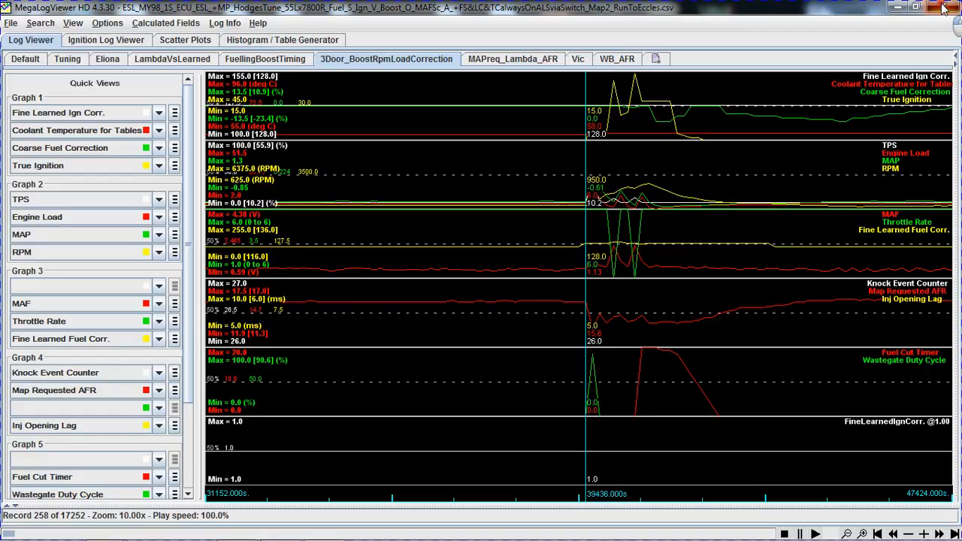
pyautogui.click(944, 6)
pyautogui.click(139, 180)
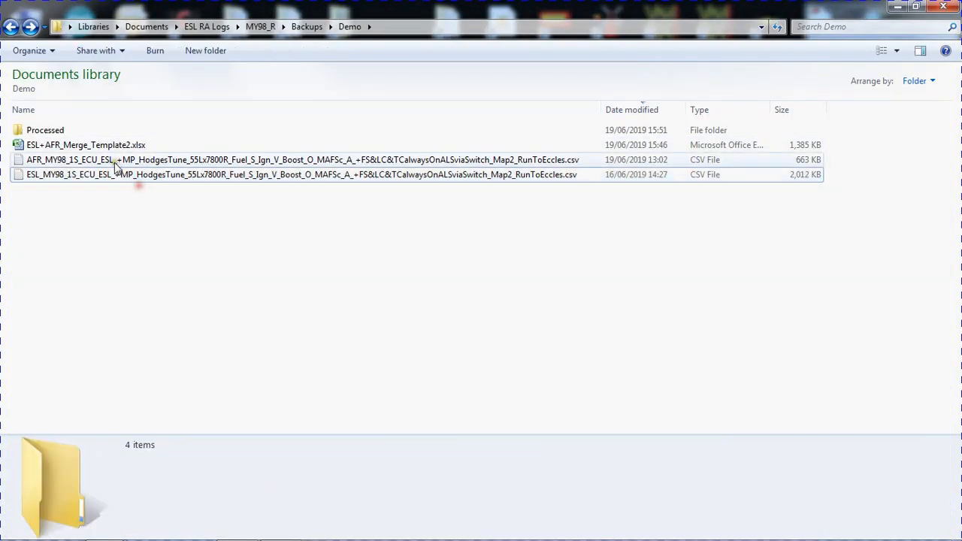
pyautogui.click(114, 161)
pyautogui.rightClick(114, 161)
pyautogui.moveTo(203, 218)
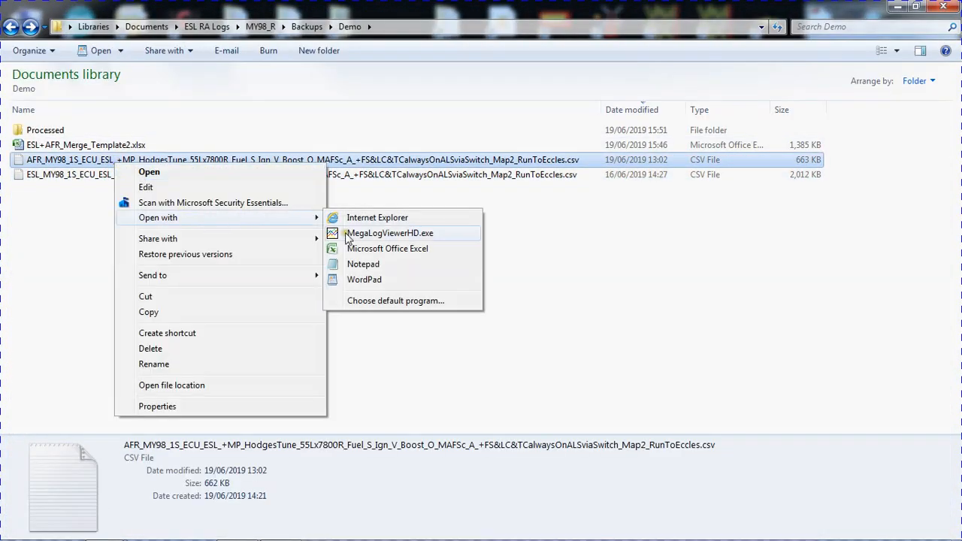
pyautogui.click(389, 233)
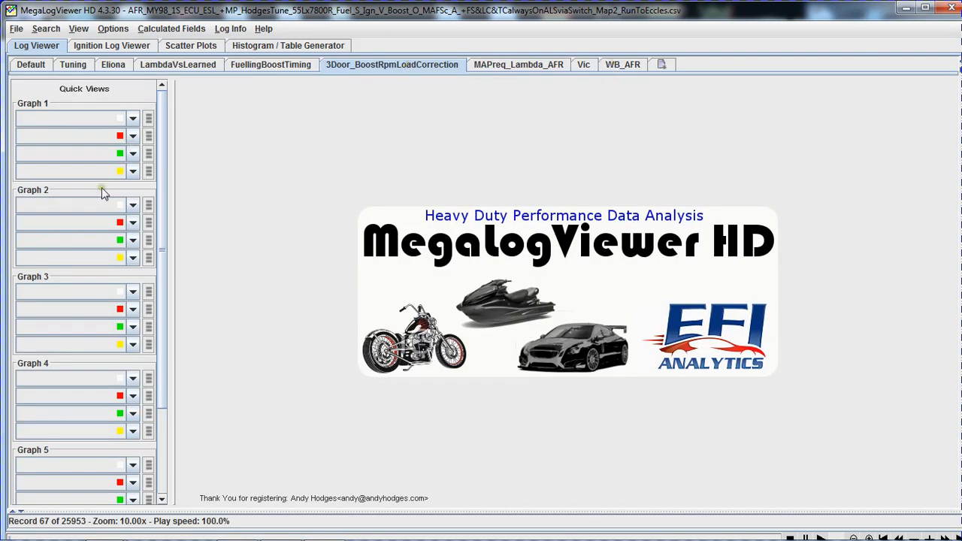
# Show the WB_AFR view and plot AUX.PLX.GAS_AFR_0 as the first trace of Graph 1.
pyautogui.click(628, 65)
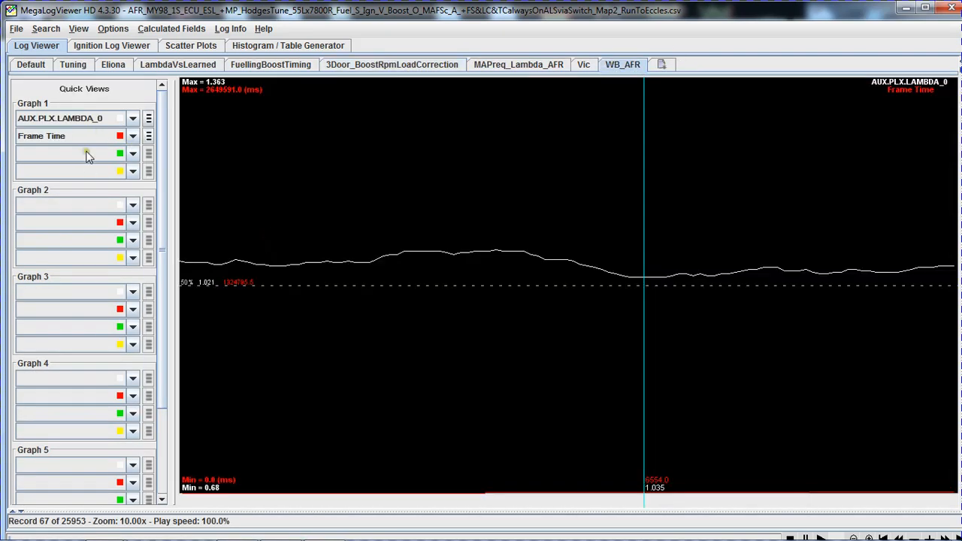
pyautogui.click(56, 118)
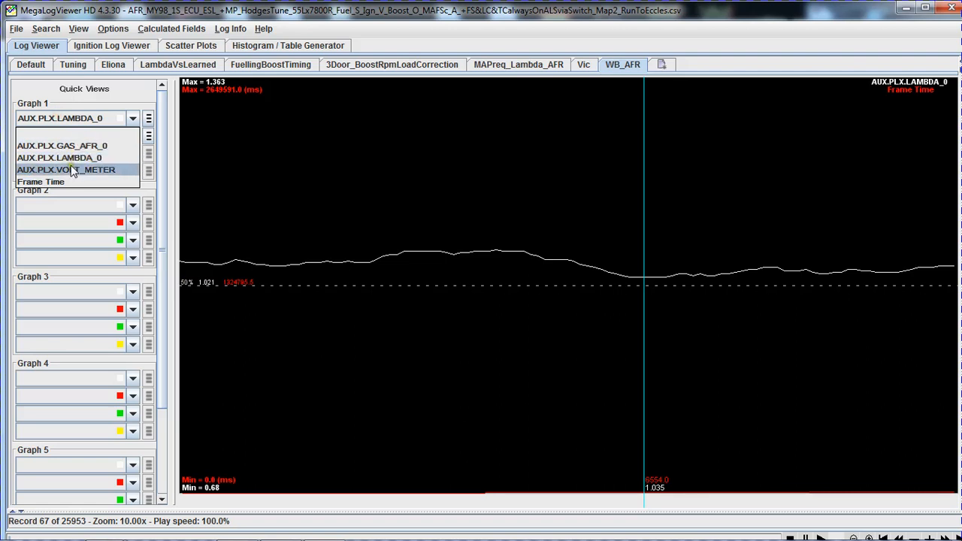
pyautogui.click(84, 146)
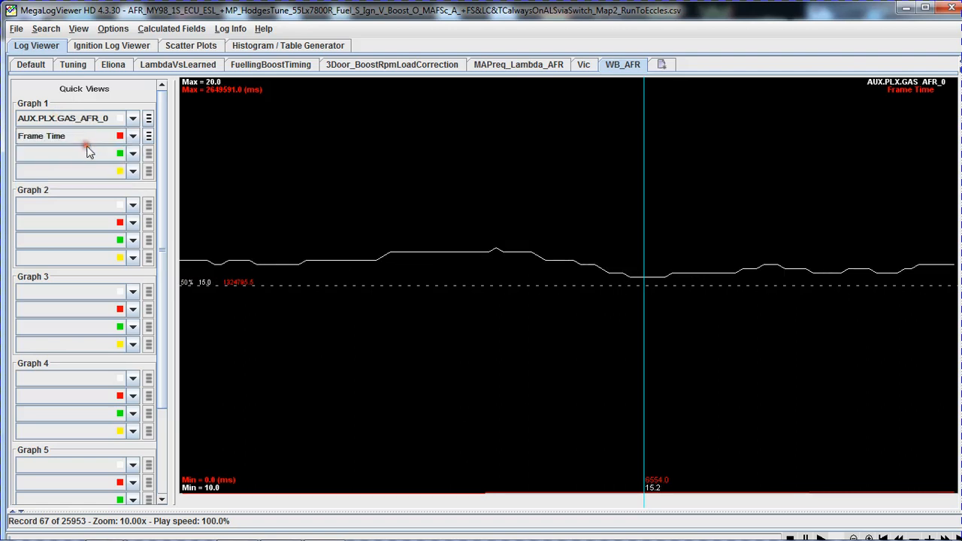
# Examine the AFR trace from the start of the log and place the cursor at the first sharp AFR swing.
pyautogui.scroll(-5, 597, 242)
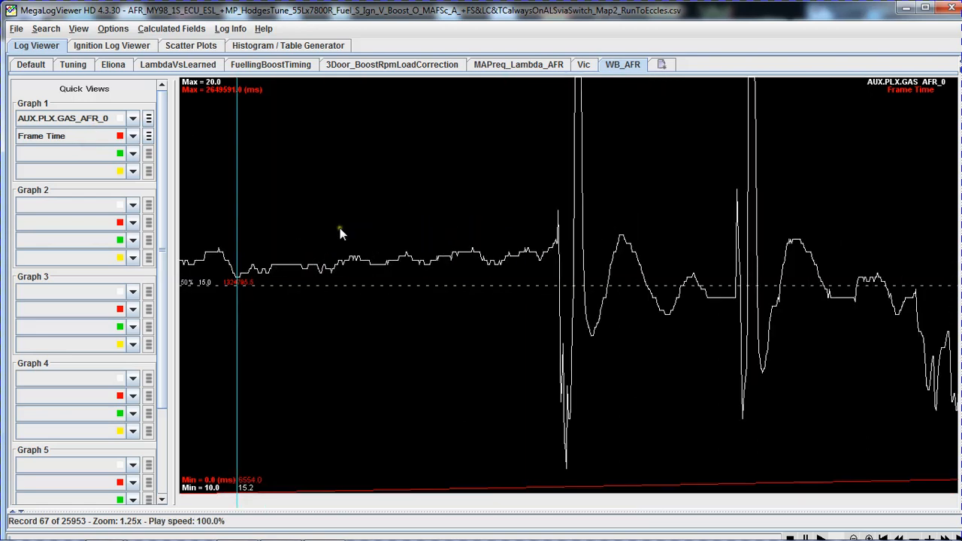
pyautogui.moveTo(253, 224); pyautogui.dragTo(537, 225)
pyautogui.click(537, 227)
pyautogui.scroll(-1, 541, 226)
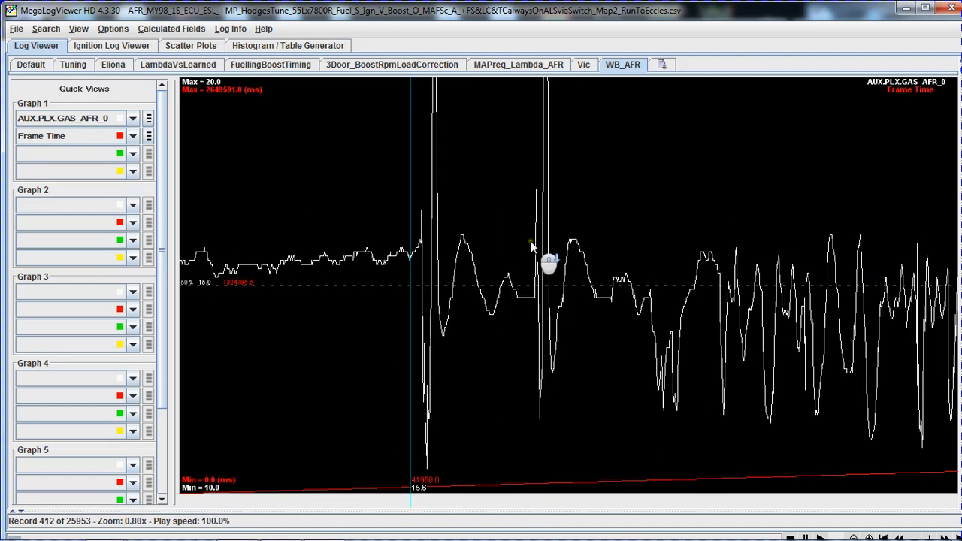
pyautogui.scroll(-2, 444, 240)
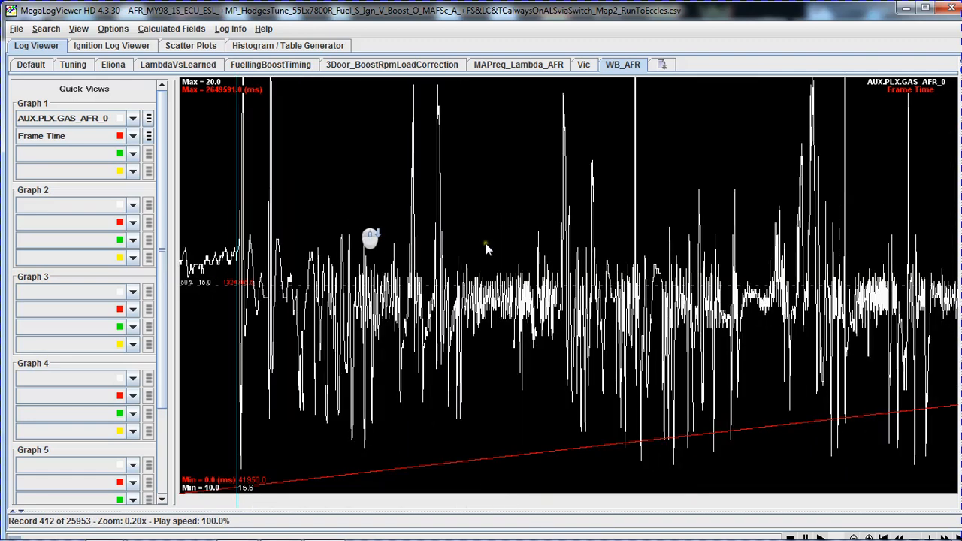
pyautogui.scroll(3, 406, 248)
pyautogui.scroll(5, 449, 244)
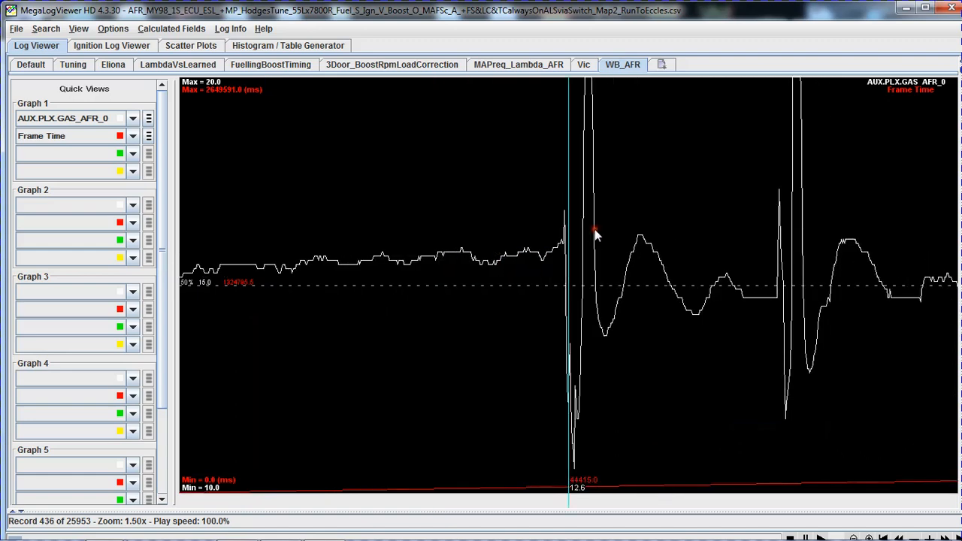
# Compare neighbouring records at the onset of the first AFR spike and leave the cursor on record 431.
pyautogui.press('Left')
pyautogui.press('Left')
pyautogui.press('Left')
pyautogui.press('Left')
pyautogui.press('Left')
pyautogui.press('Left')
pyautogui.press('Left')
pyautogui.press('Left')
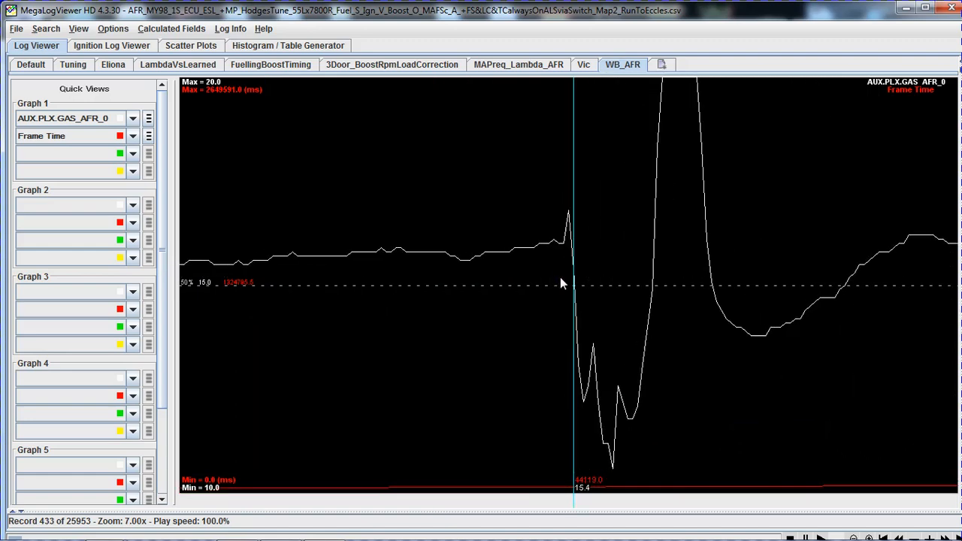
pyautogui.press('Left')
pyautogui.press('Right')
pyautogui.press('Right')
pyautogui.press('Right')
pyautogui.press('Right')
pyautogui.press('Right')
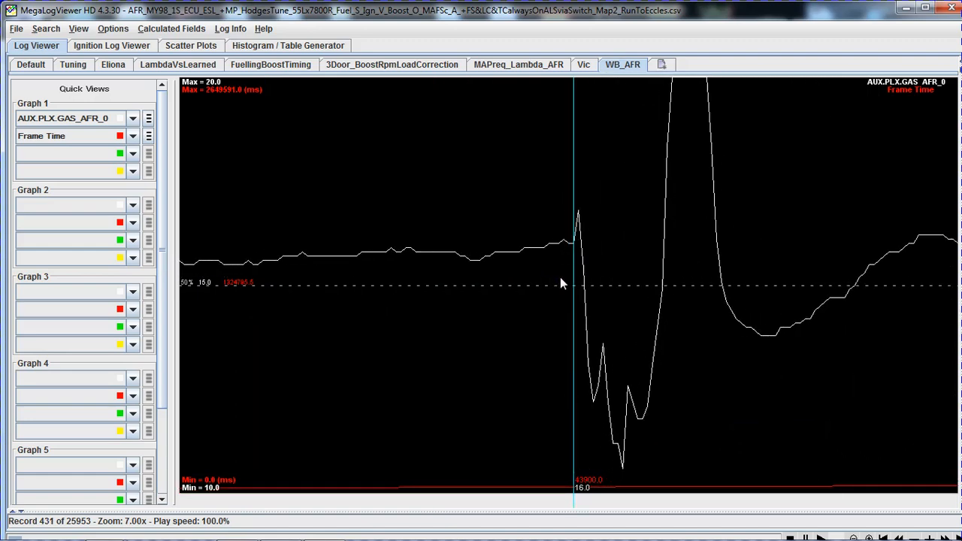
pyautogui.press('Left')
pyautogui.press('Up')
pyautogui.press('Up')
pyautogui.press('Up')
pyautogui.press('Right')
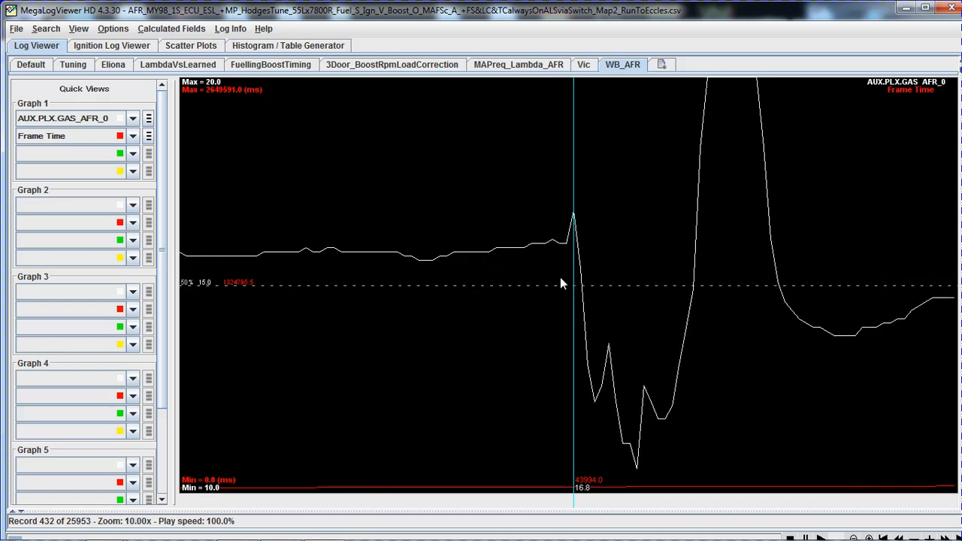
pyautogui.press('Left')
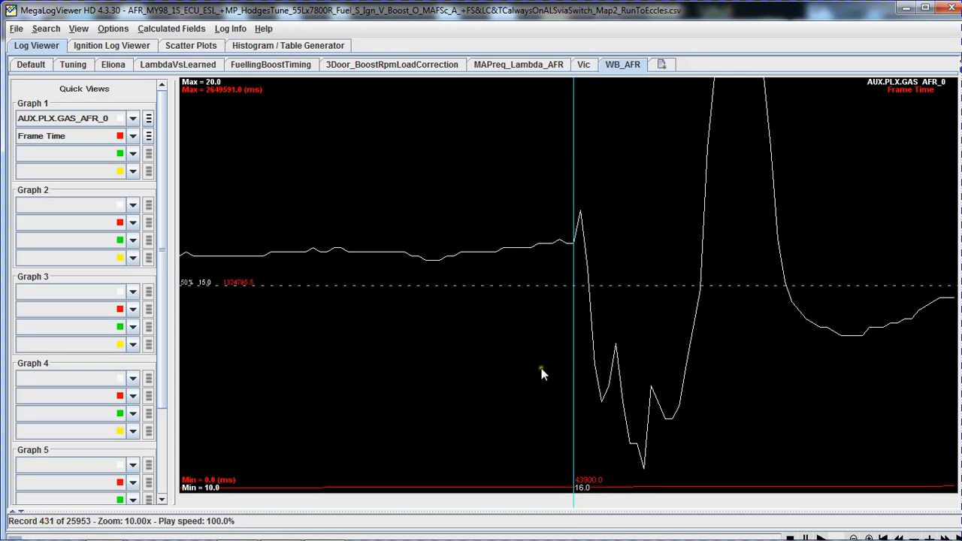
# Check the noted AFR start time and record number in StartPoints_AllLogs.txt against the cursor position, and close the AFR log.
pyautogui.hotkey('alt', 'Tab')
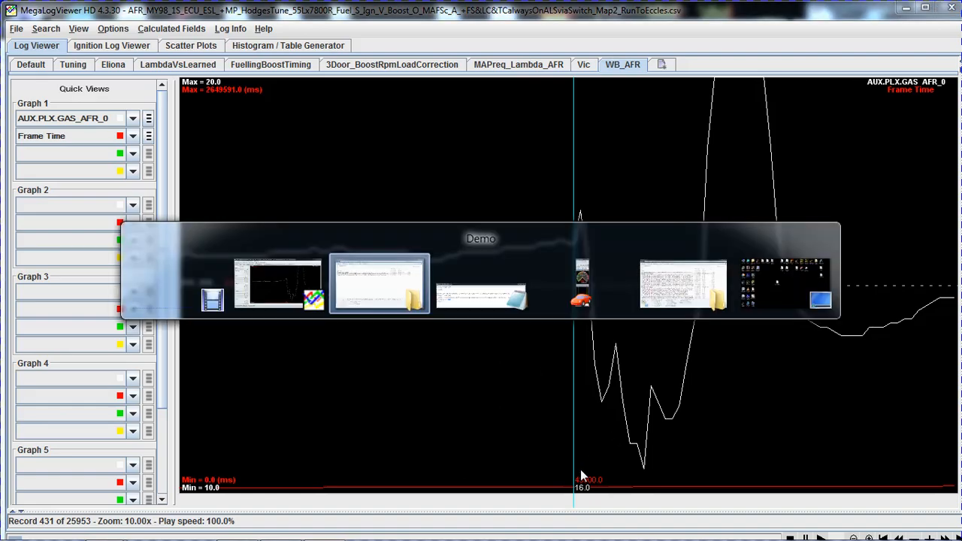
pyautogui.hotkey('alt', 'Tab')
pyautogui.press('Tab')
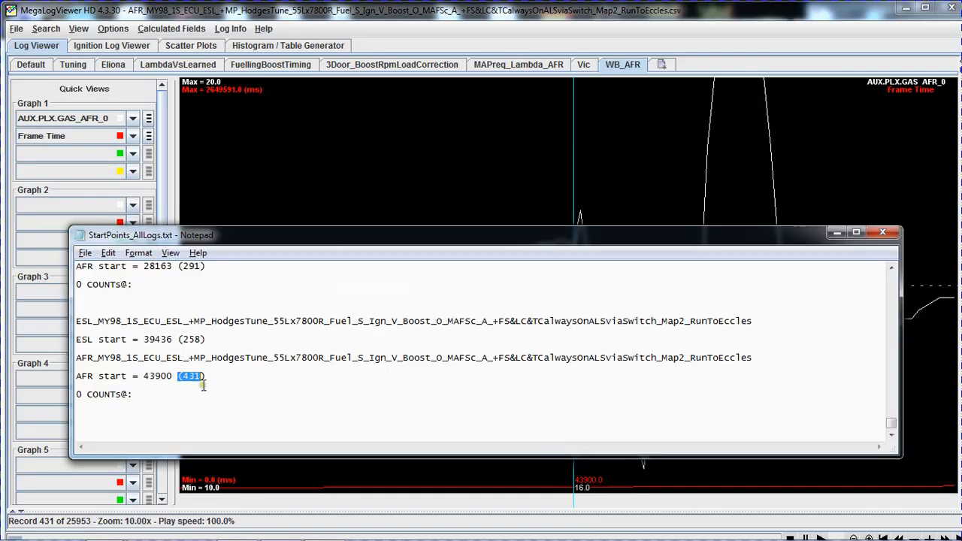
pyautogui.click(193, 376)
pyautogui.moveTo(181, 378); pyautogui.dragTo(203, 377)
pyautogui.doubleClick(150, 375)
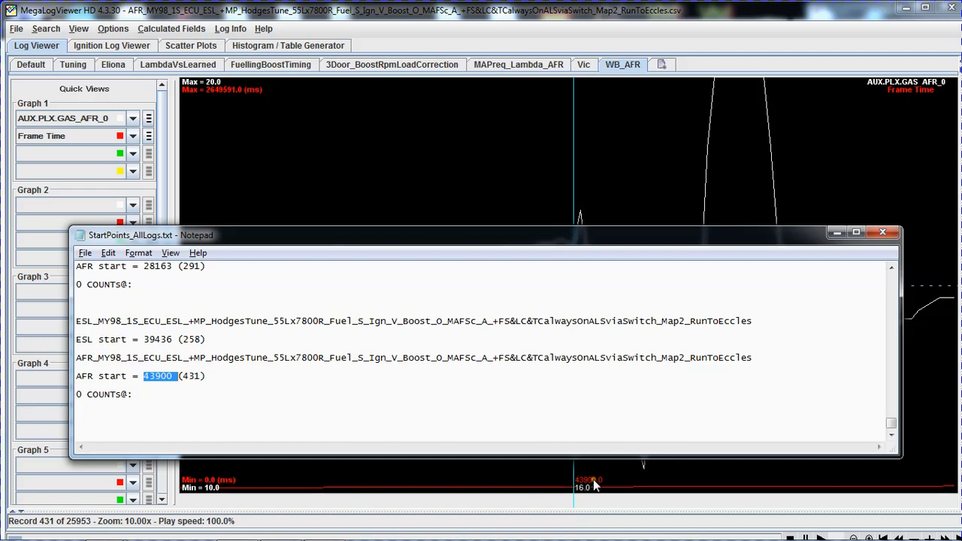
pyautogui.click(216, 384)
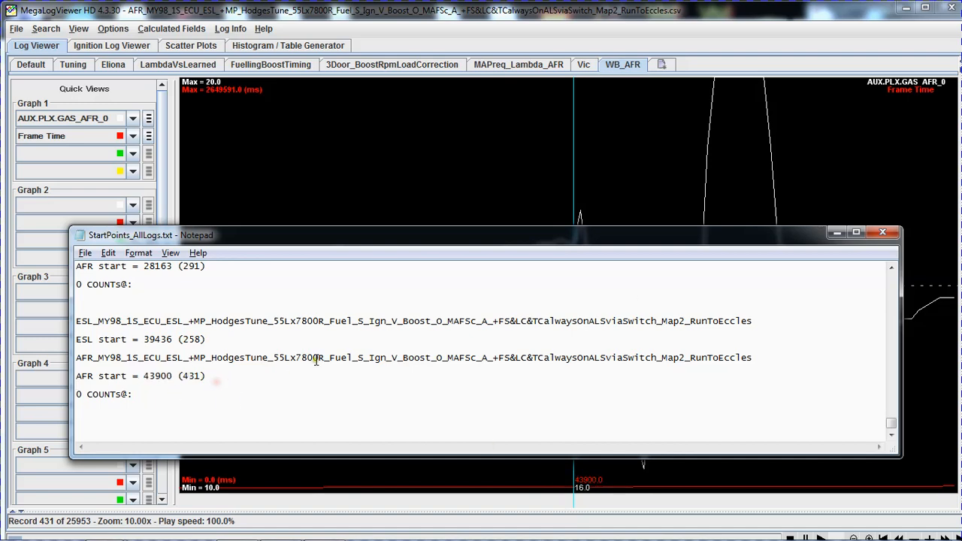
pyautogui.click(658, 21)
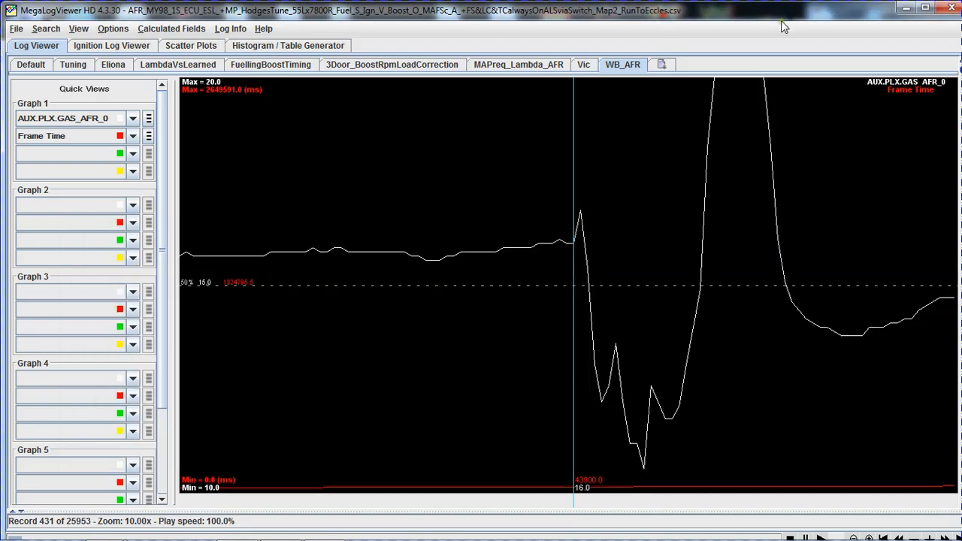
pyautogui.click(951, 7)
# Review the RunToEccles entry in StartPoints_AllLogs.txt, covering the ESL and AFR file names and their start points.
pyautogui.click(503, 328)
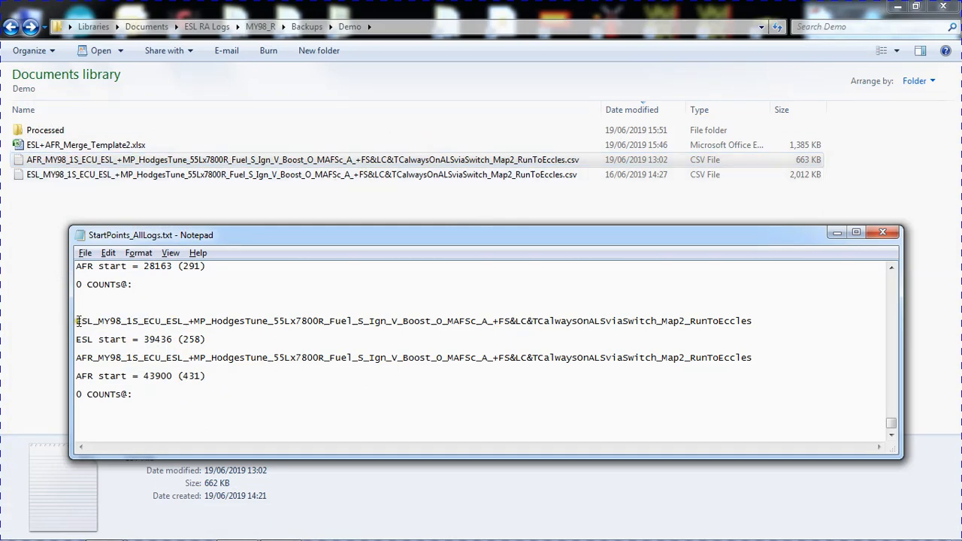
pyautogui.moveTo(78, 321); pyautogui.dragTo(800, 323)
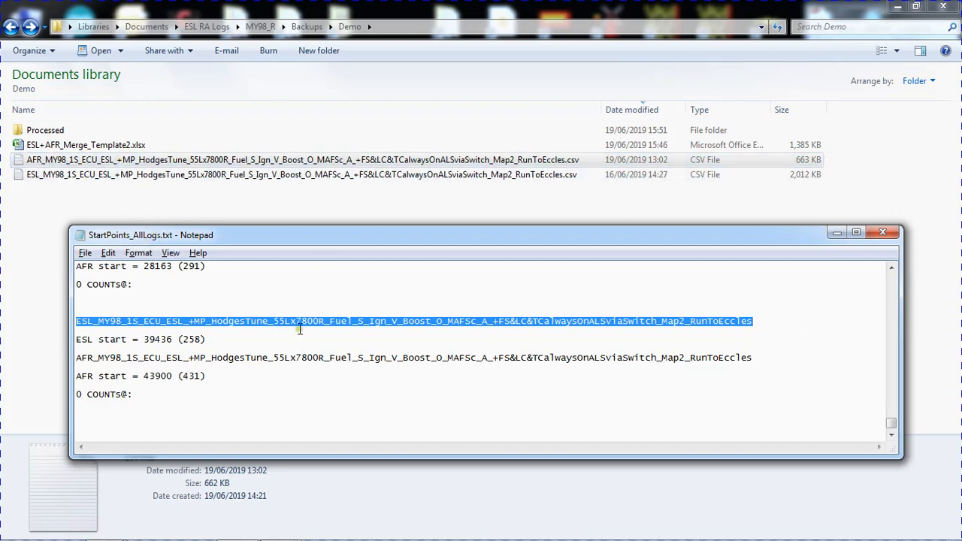
pyautogui.click(129, 395)
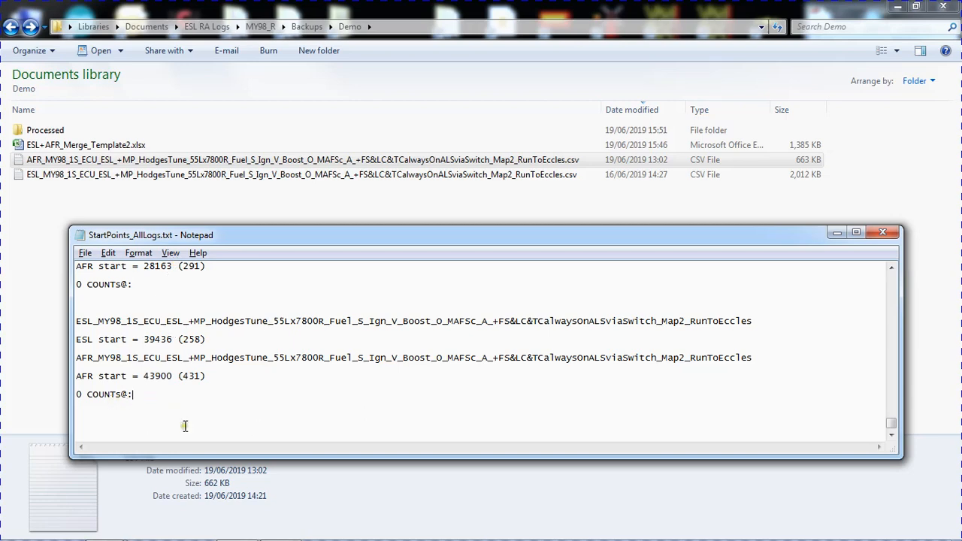
pyautogui.moveTo(161, 397); pyautogui.dragTo(65, 316)
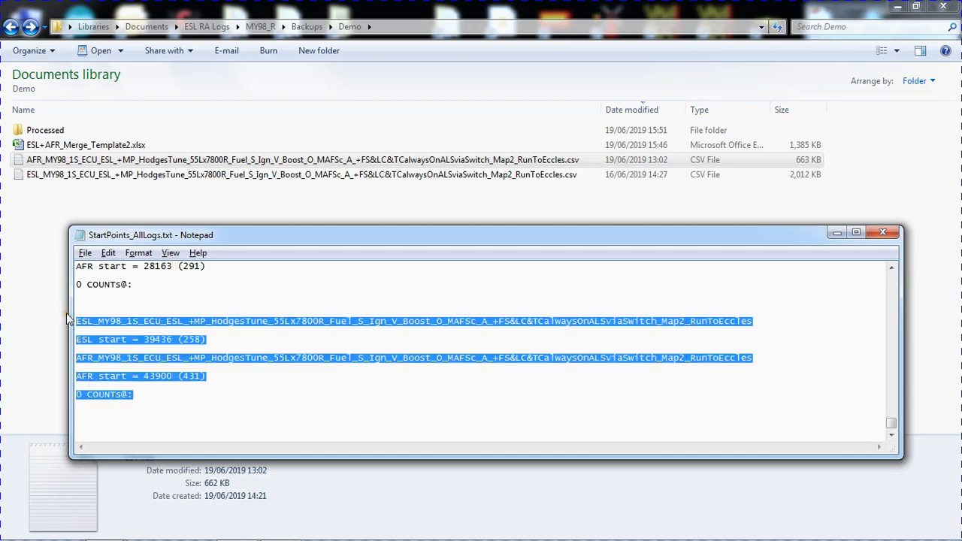
pyautogui.click(150, 402)
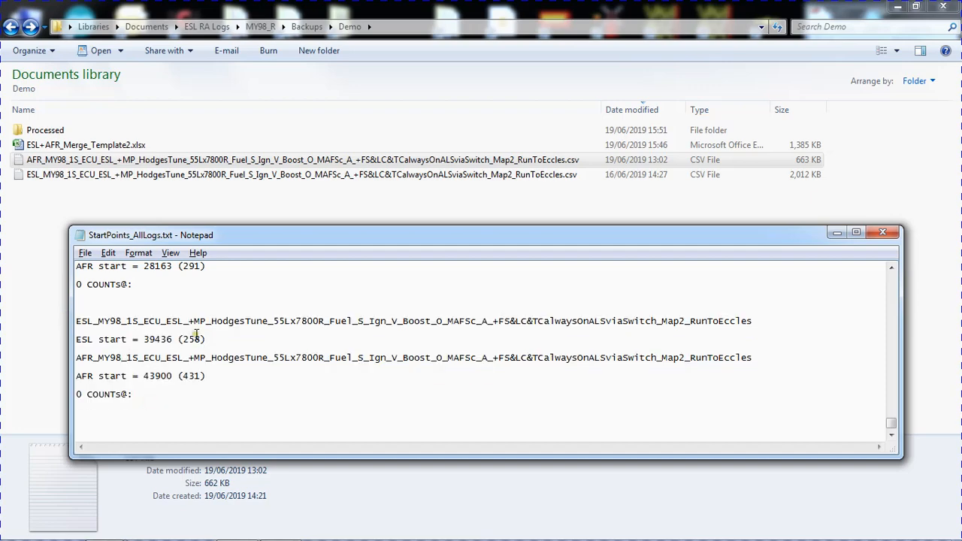
# Open the ESL_MY98 RunToEccles CSV file from the Demo folder in Microsoft Excel.
pyautogui.click(224, 214)
pyautogui.rightClick(81, 177)
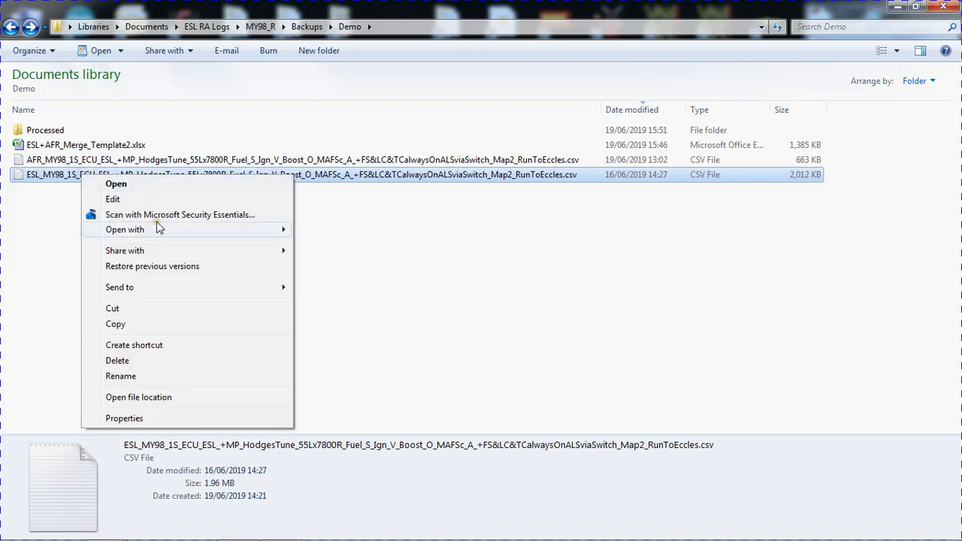
pyautogui.moveTo(194, 230)
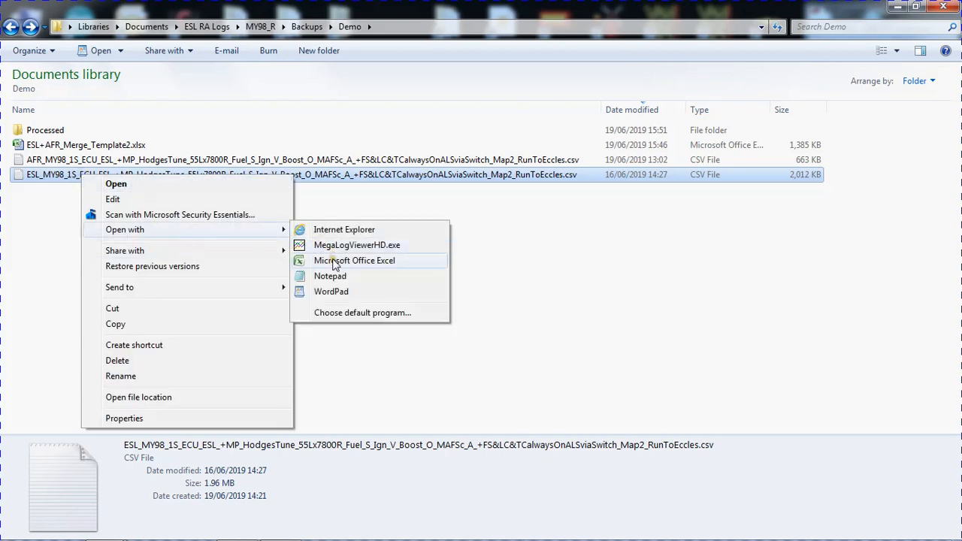
pyautogui.click(332, 259)
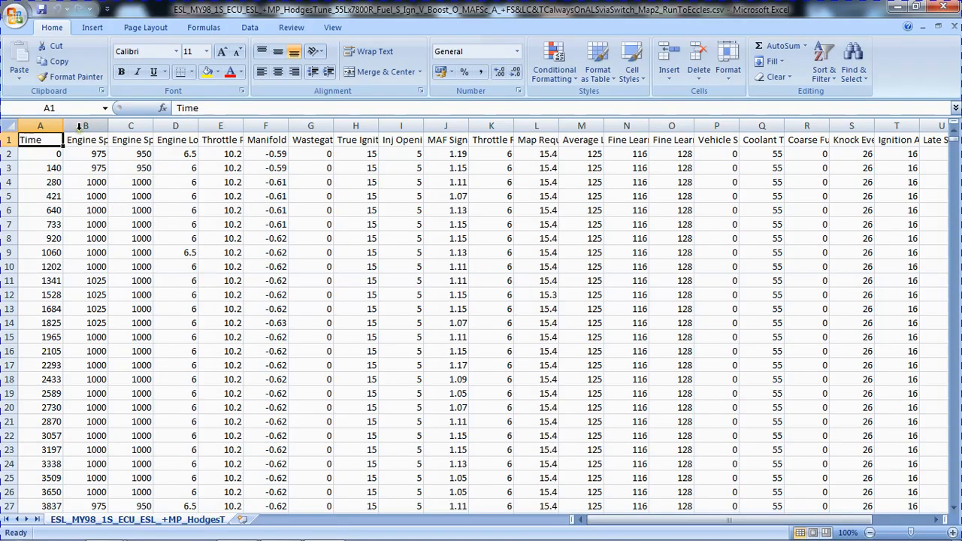
# Rename the "Engine Speed (RPM)" header in cell B1 as "Engine (RPM25)".
pyautogui.doubleClick(97, 140)
pyautogui.click(40, 139)
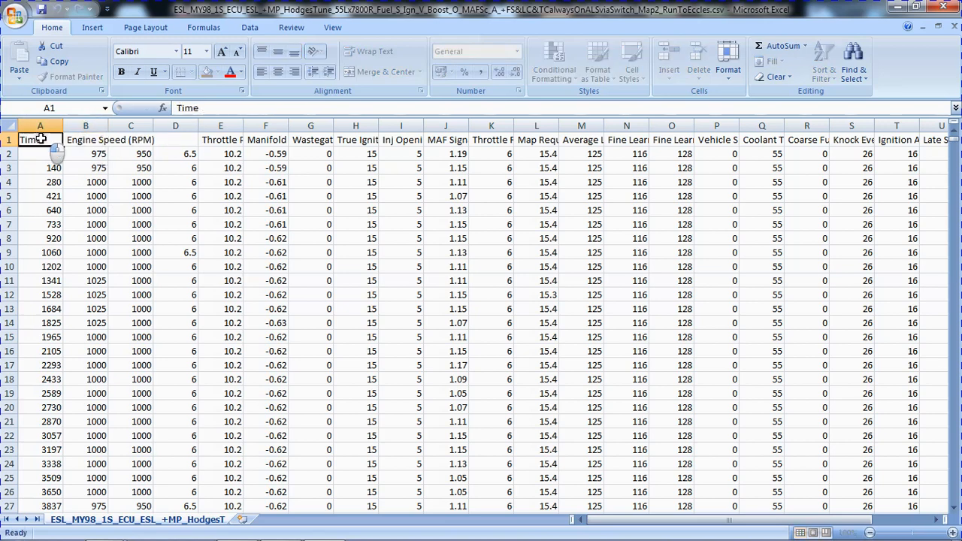
pyautogui.doubleClick(97, 140)
pyautogui.moveTo(99, 139); pyautogui.dragTo(186, 140)
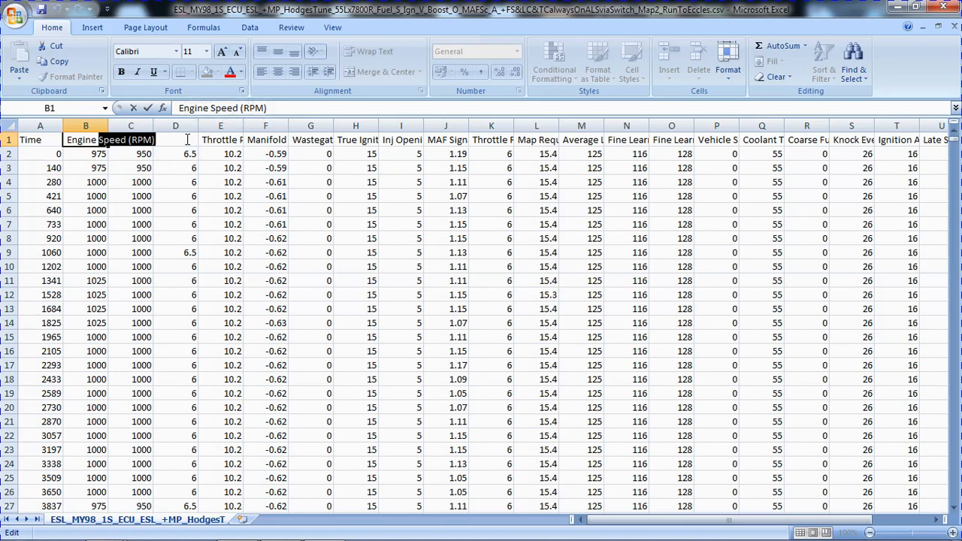
pyautogui.write('(')
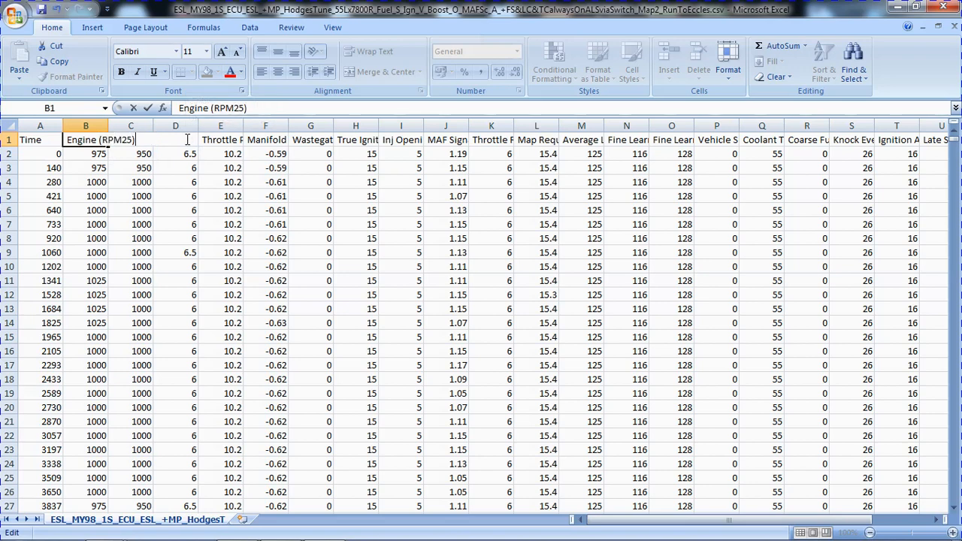
pyautogui.press('Return')
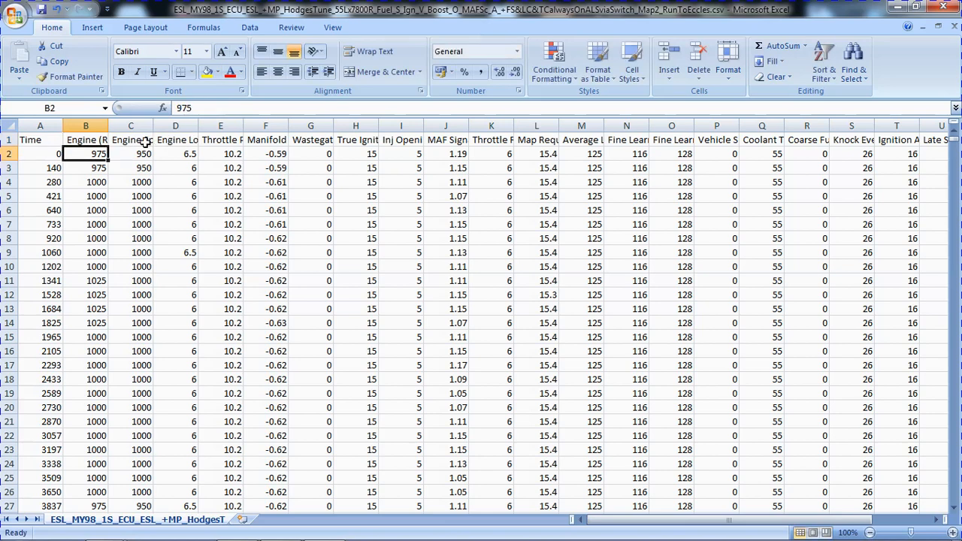
# Check the headers in B1 and C1, and widen column C to show more of its engine speed header.
pyautogui.click(100, 140)
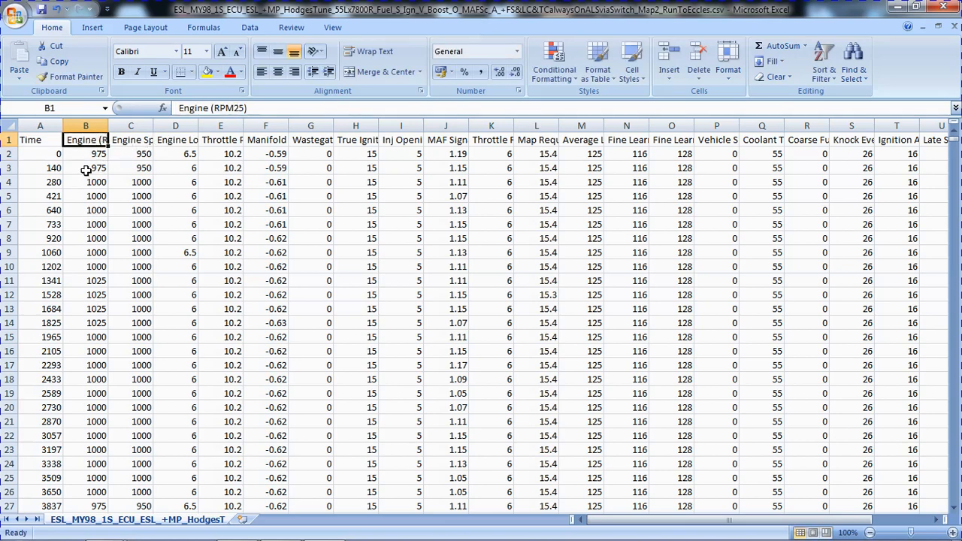
pyautogui.click(124, 140)
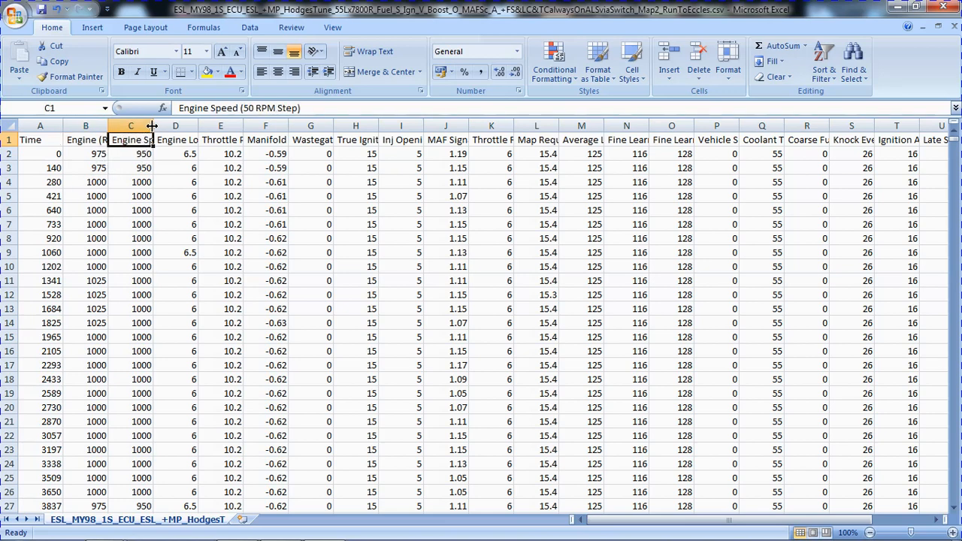
pyautogui.moveTo(152, 126); pyautogui.dragTo(191, 126)
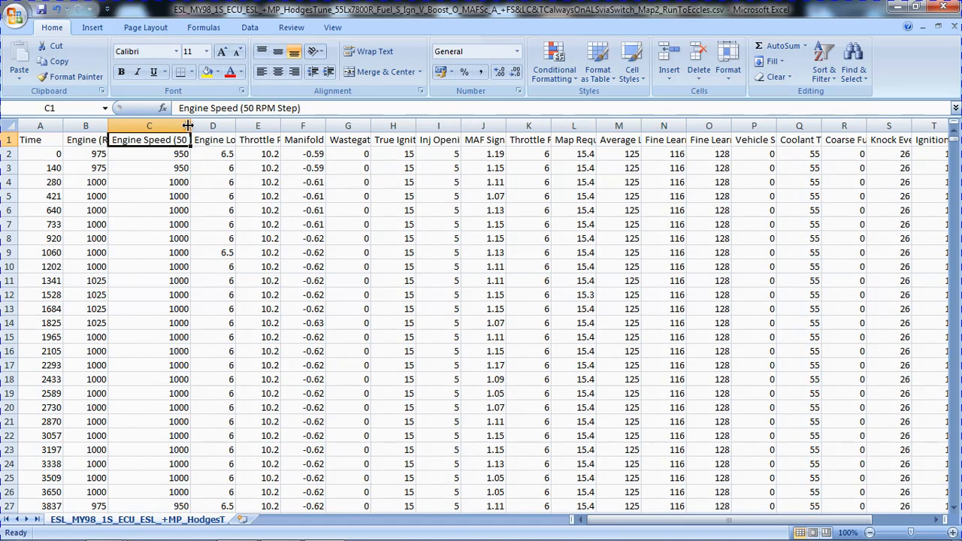
# Fit column C to its full engine speed header and check the headers in B1 and C1.
pyautogui.doubleClick(188, 126)
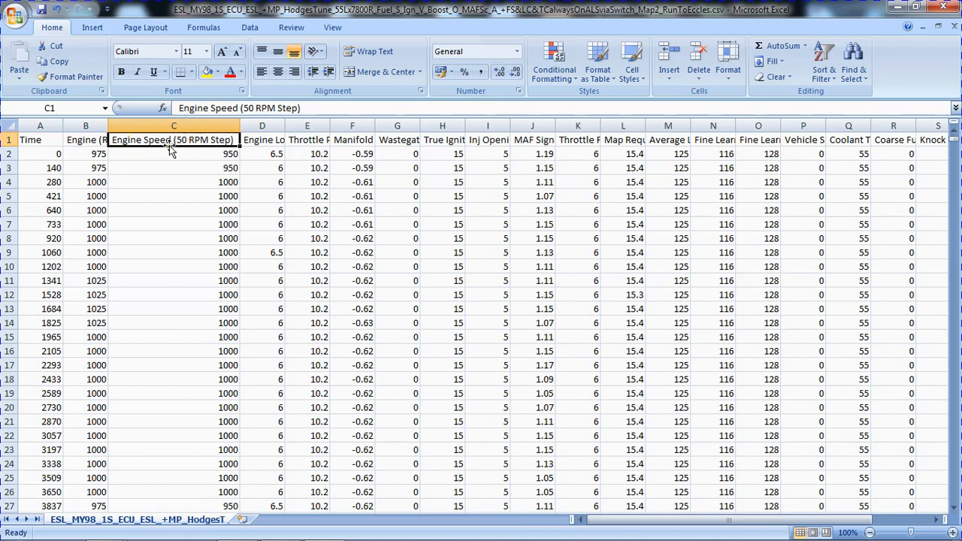
pyautogui.click(83, 140)
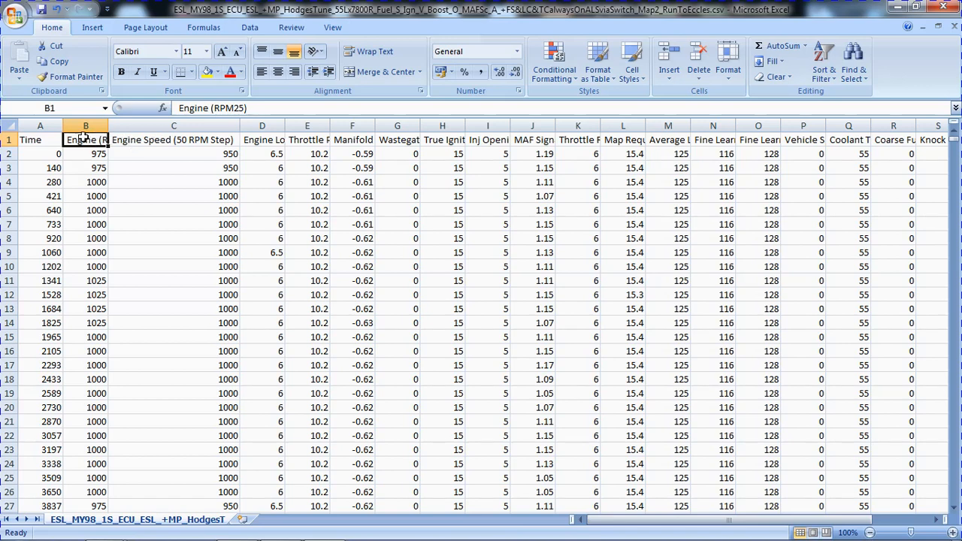
pyautogui.click(145, 140)
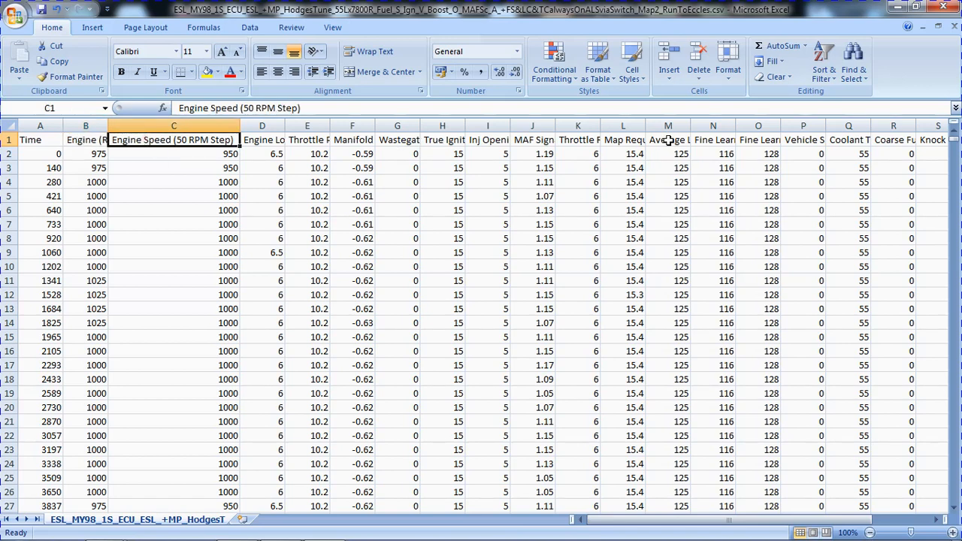
# Rename the vehicle speed header in cell P1 as "KPH Speed (km/h)" and select column B.
pyautogui.click(752, 141)
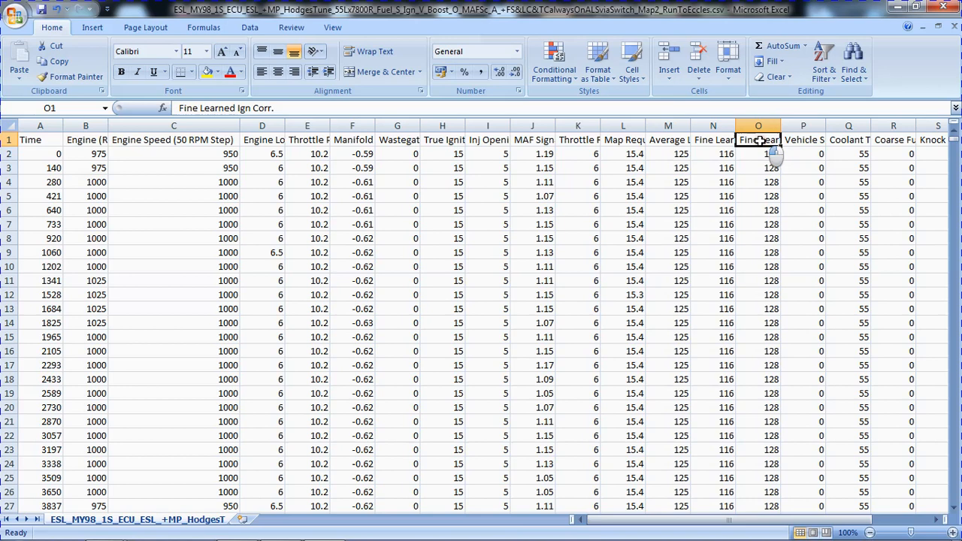
pyautogui.doubleClick(803, 140)
pyautogui.doubleClick(801, 139)
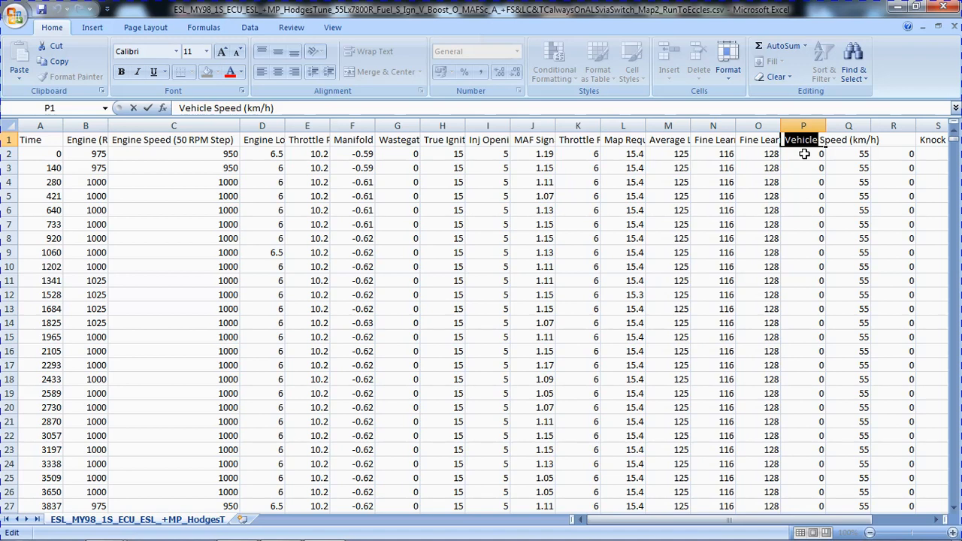
pyautogui.write('KPH')
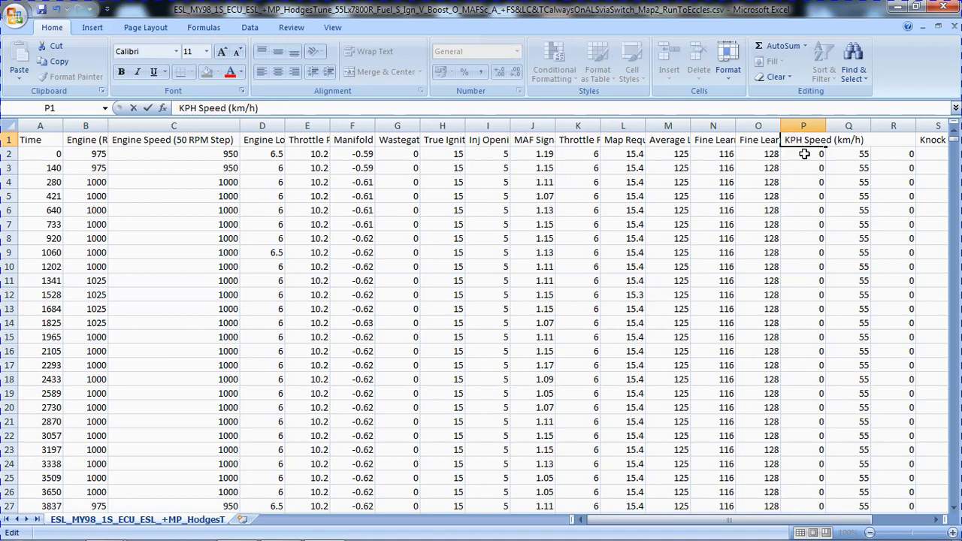
pyautogui.click(805, 153)
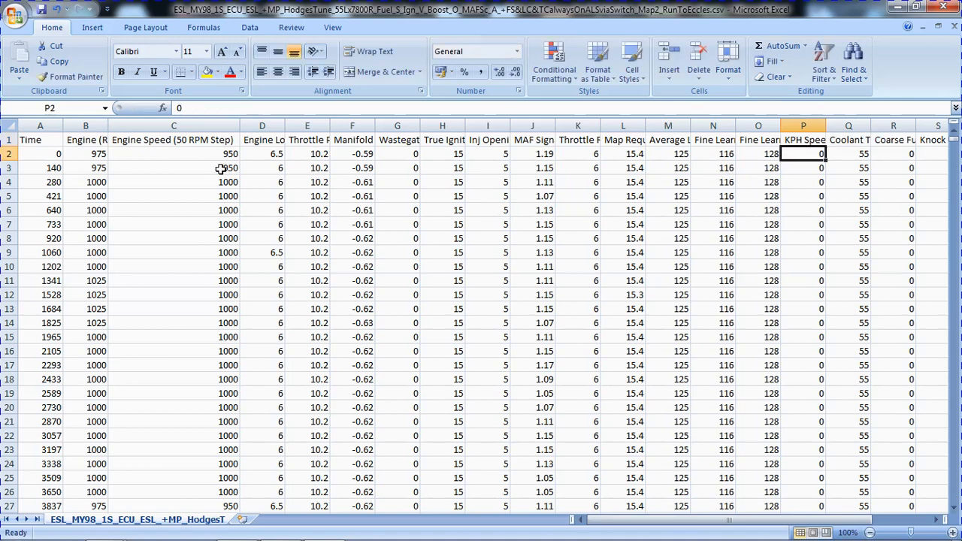
pyautogui.click(83, 126)
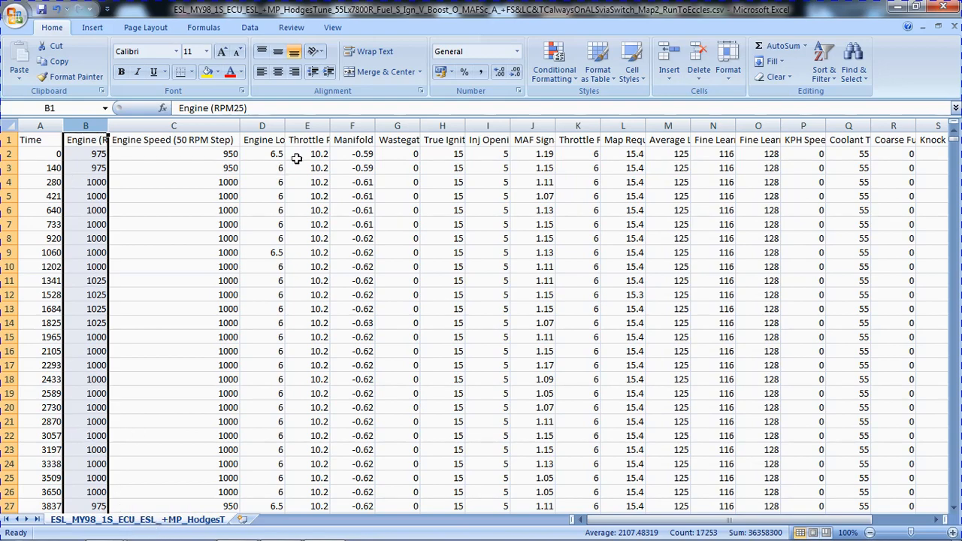
# Open the AFR_MY98 RunToEccles CSV file from the Demo folder in Microsoft Excel.
pyautogui.hotkey('alt', 'Tab')
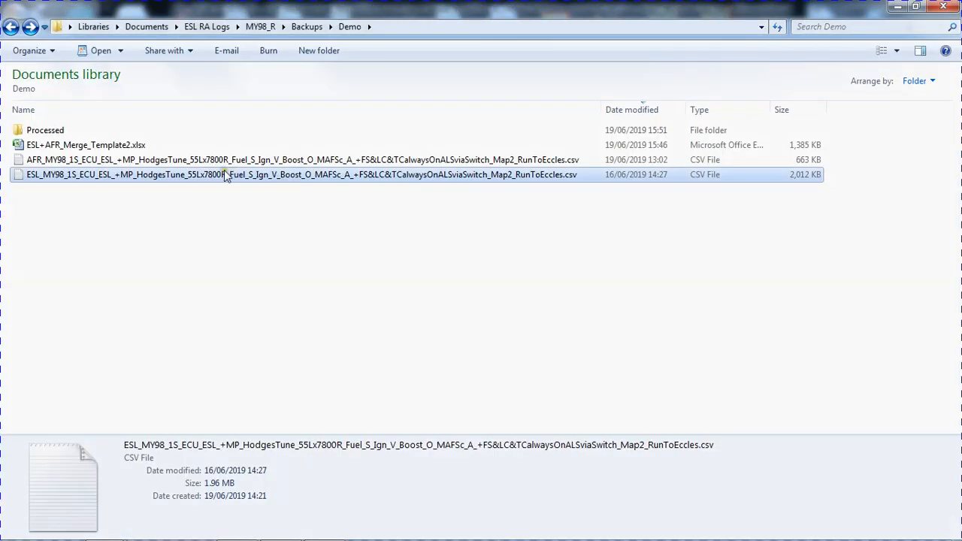
pyautogui.rightClick(218, 163)
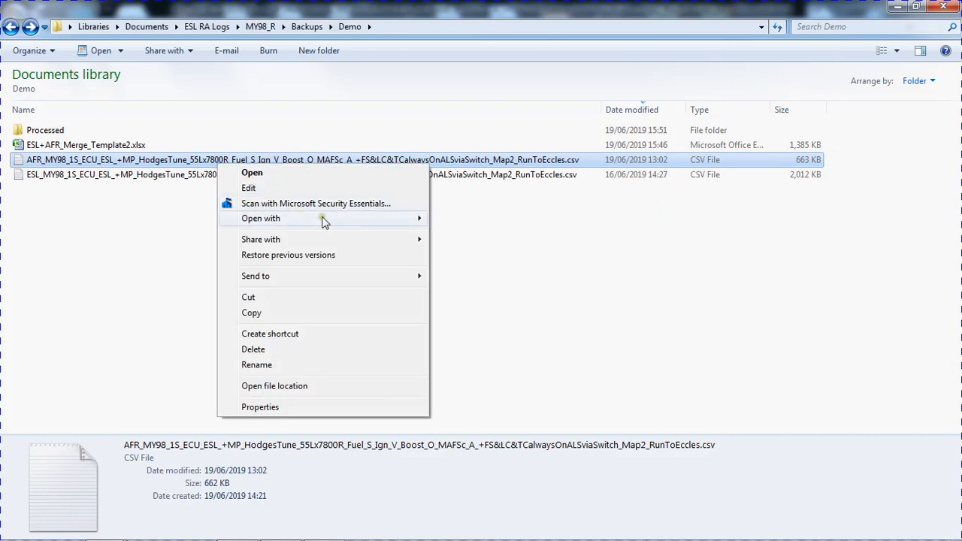
pyautogui.moveTo(321, 218)
pyautogui.click(472, 249)
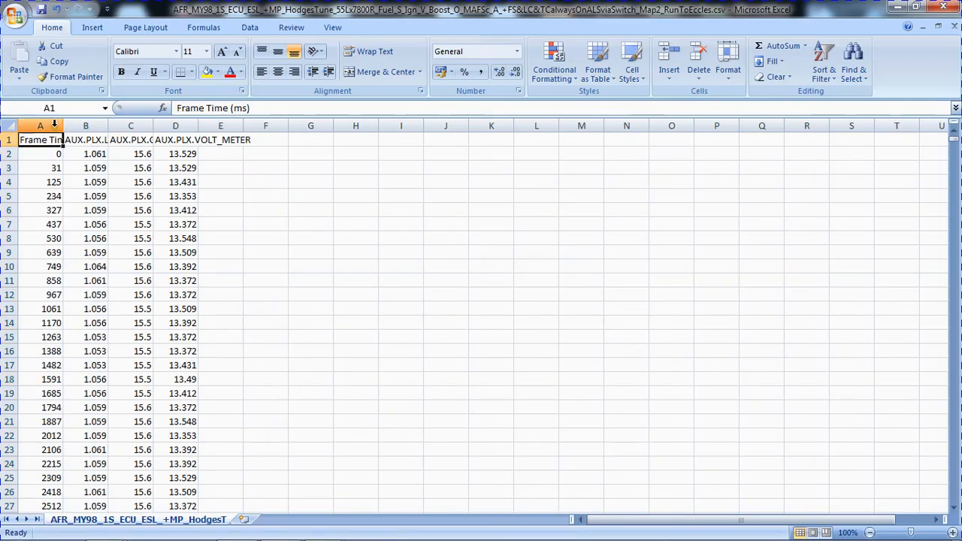
# Fit columns A to D of the AFR log to their contents and check the lambda, AFR and voltage headers.
pyautogui.moveTo(40, 126); pyautogui.dragTo(175, 126)
pyautogui.doubleClick(152, 127)
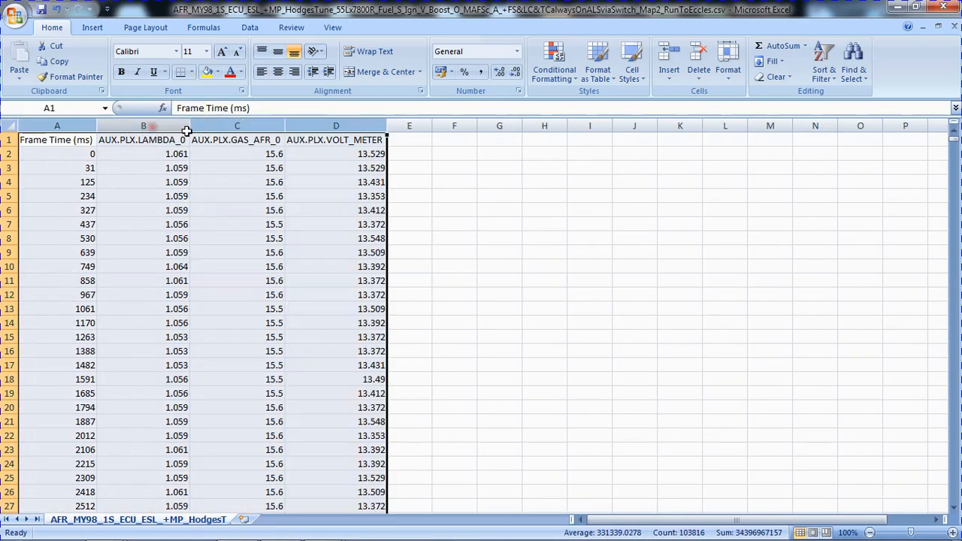
pyautogui.click(248, 142)
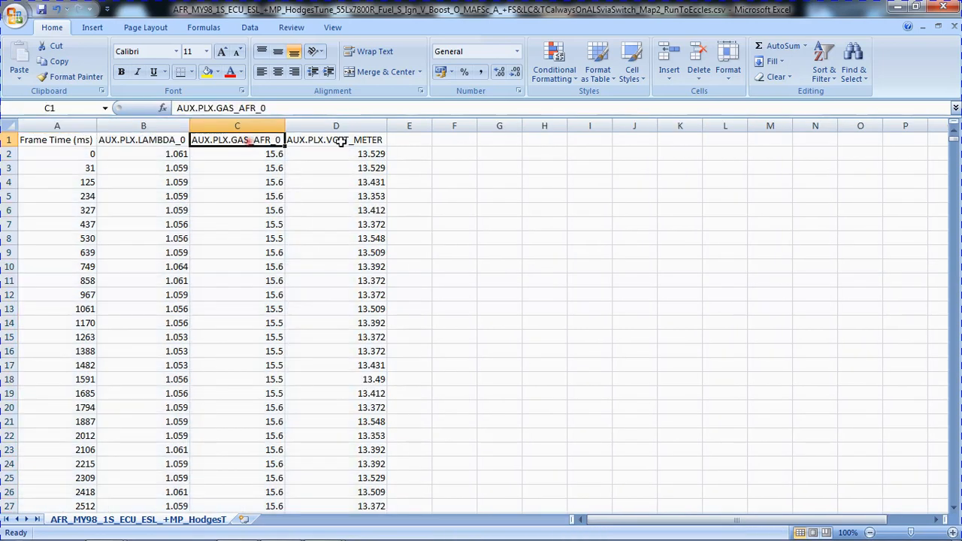
pyautogui.click(343, 142)
pyautogui.click(170, 143)
pyautogui.click(350, 142)
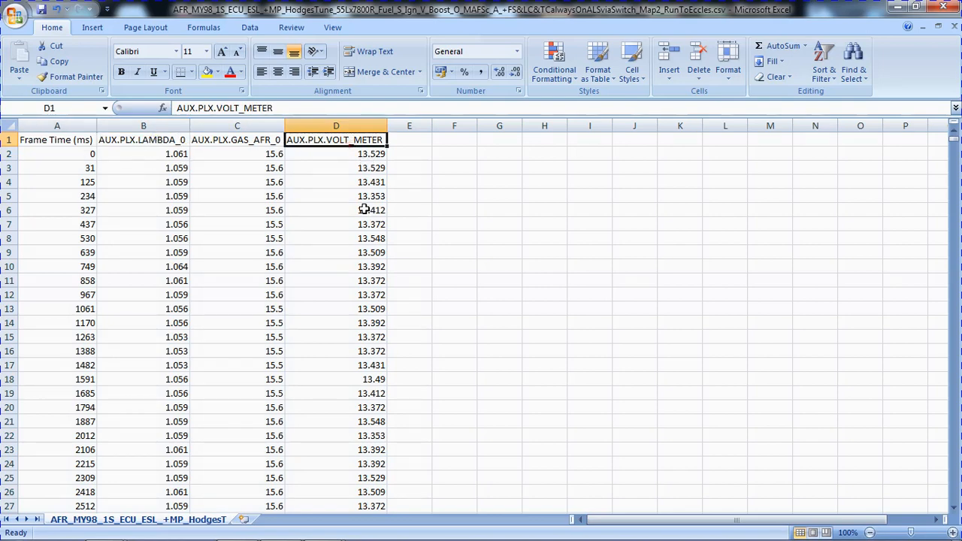
# Move the AFR sheet to the end of the ESL_MY98 RunToEccles workbook without creating a copy.
pyautogui.rightClick(147, 526)
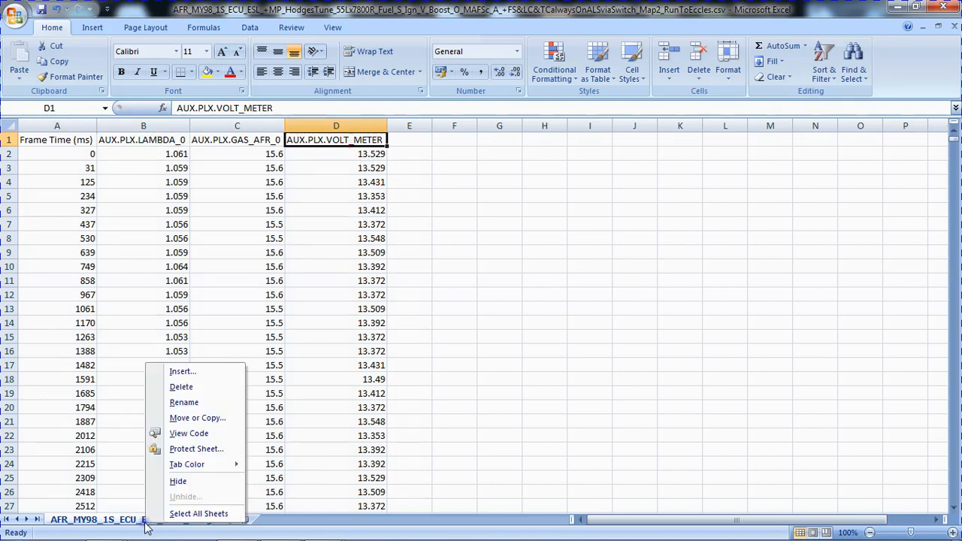
pyautogui.click(197, 418)
pyautogui.click(163, 365)
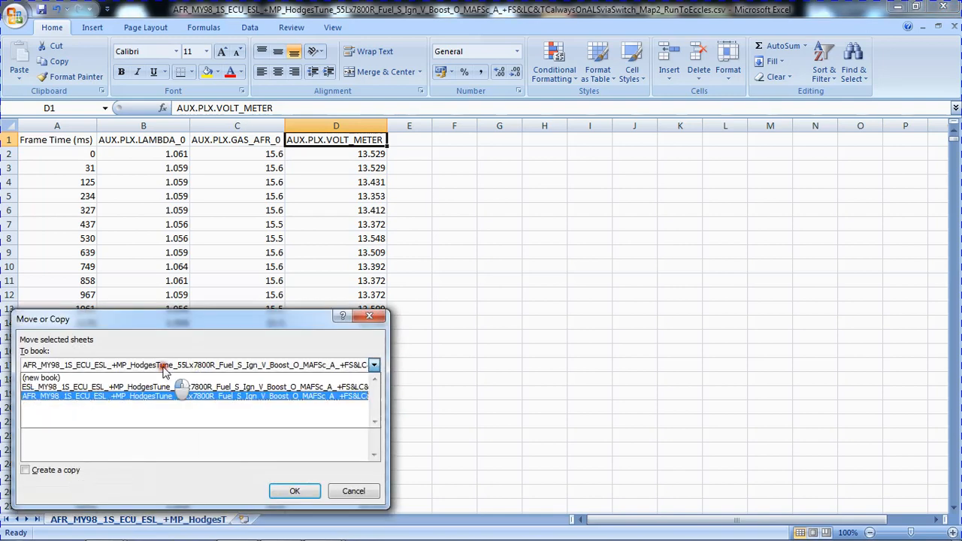
pyautogui.click(116, 388)
pyautogui.click(68, 402)
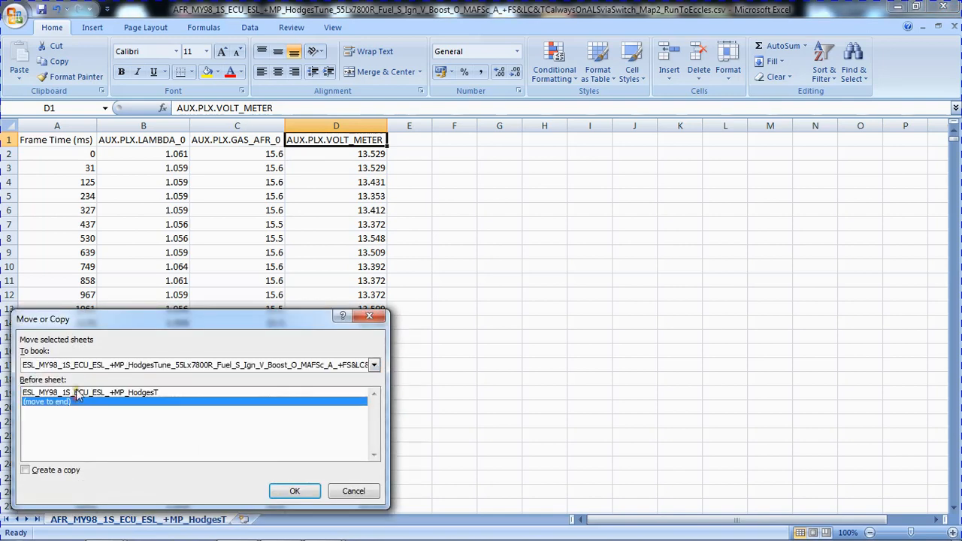
pyautogui.click(279, 496)
# Compare the ESL and AFR sheets in the combined RunToEccles workbook.
pyautogui.click(180, 521)
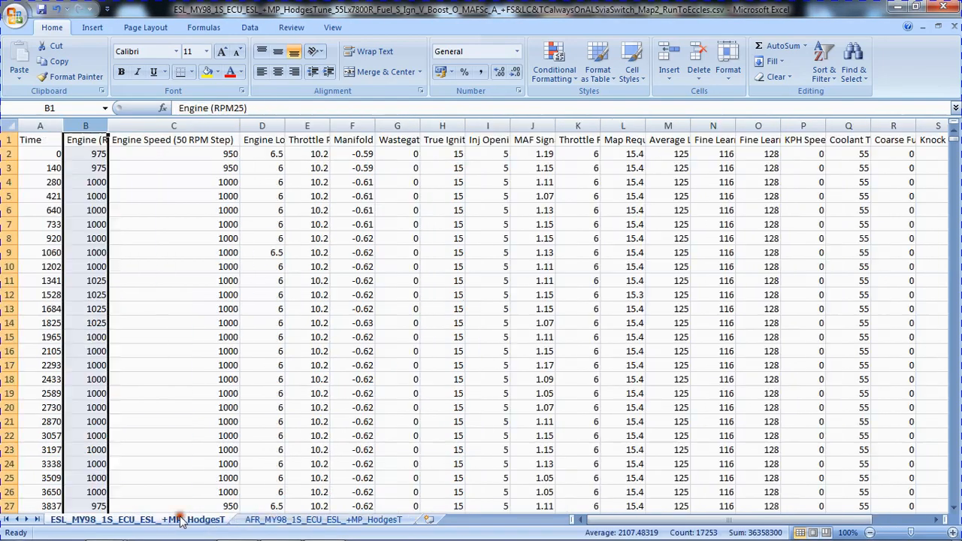
pyautogui.click(269, 520)
pyautogui.click(160, 519)
pyautogui.click(292, 522)
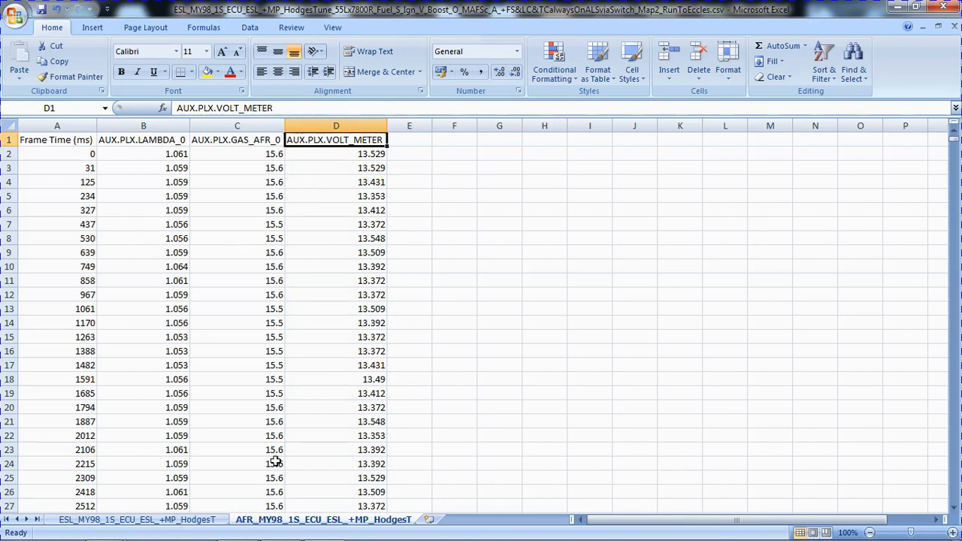
pyautogui.click(136, 520)
pyautogui.click(308, 520)
# Open ESL+AFR_Merge_Template2.xlsx from the Demo folder and show its AFR_Fuel&Ign_Only_wFuelCorrecti sheet.
pyautogui.hotkey('alt', 'Tab')
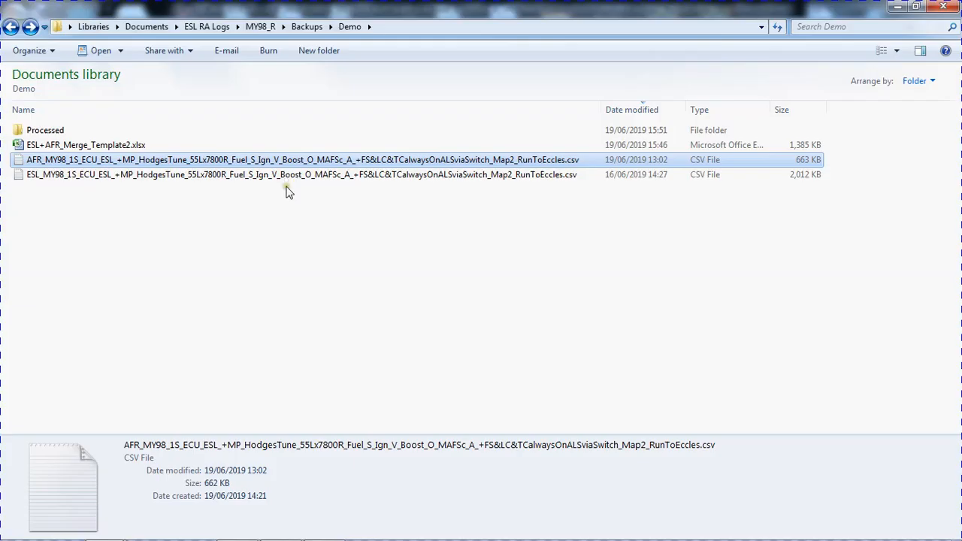
pyautogui.click(73, 145)
pyautogui.doubleClick(73, 145)
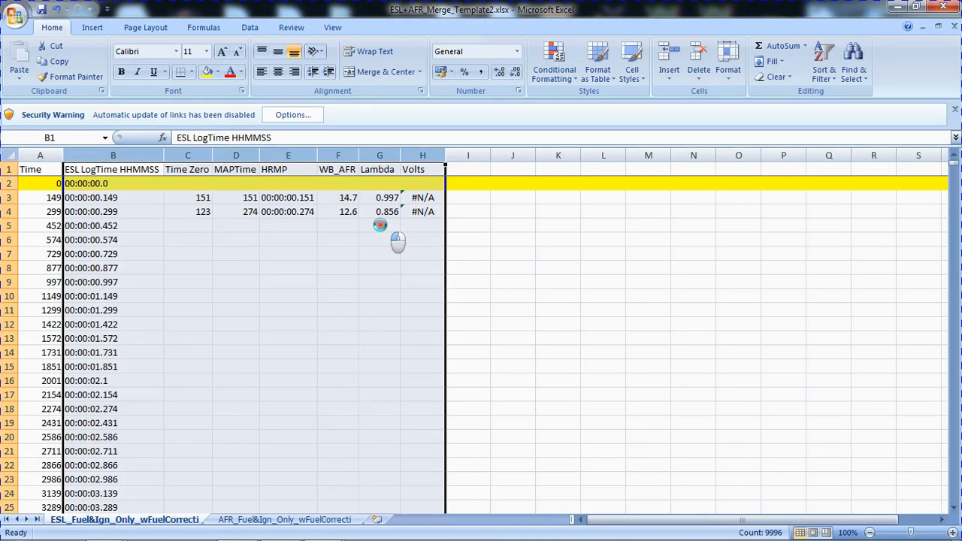
pyautogui.click(246, 520)
pyautogui.click(158, 520)
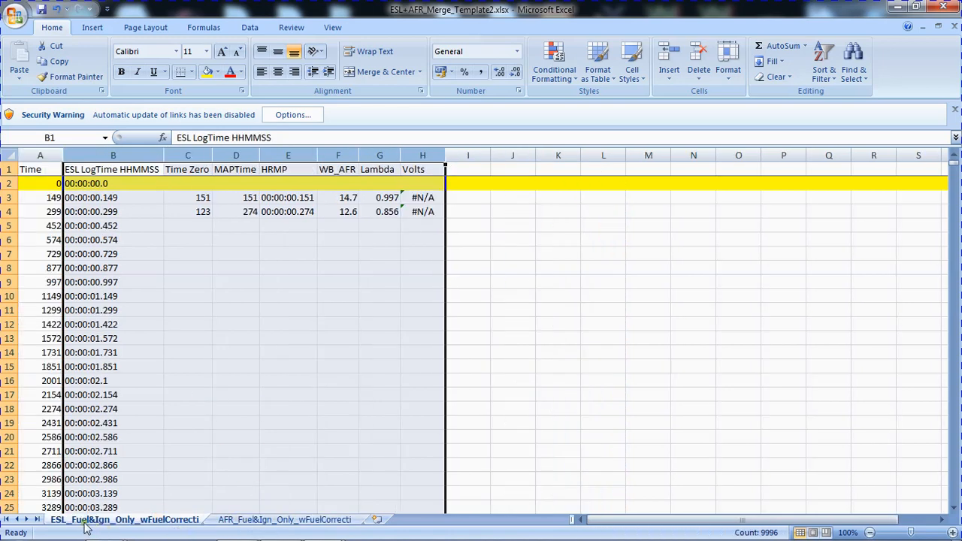
pyautogui.click(263, 520)
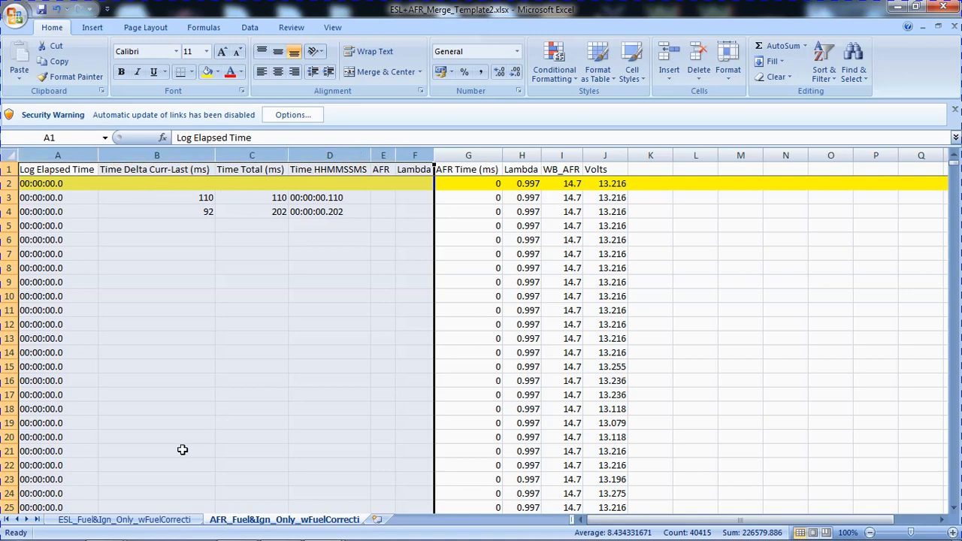
# Copy columns A to F of the template's AFR sheet and insert them before the Frame Time column in the RunToEccles AFR sheet.
pyautogui.rightClick(69, 155)
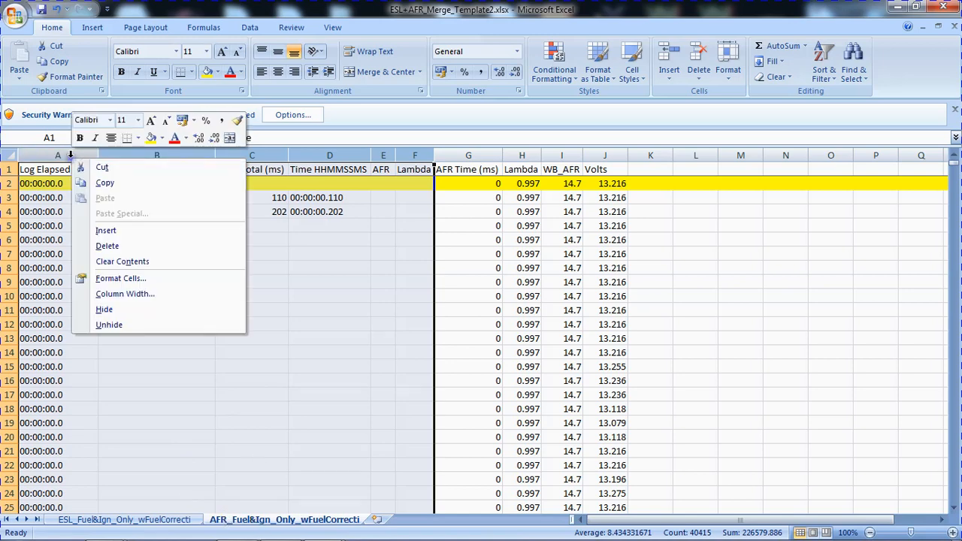
pyautogui.click(110, 187)
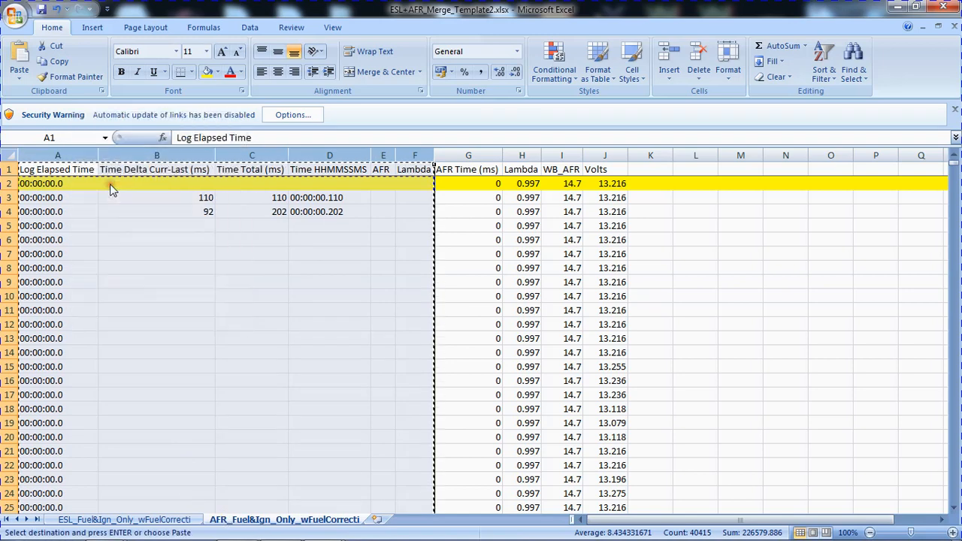
pyautogui.hotkey('ctrl', 'Tab')
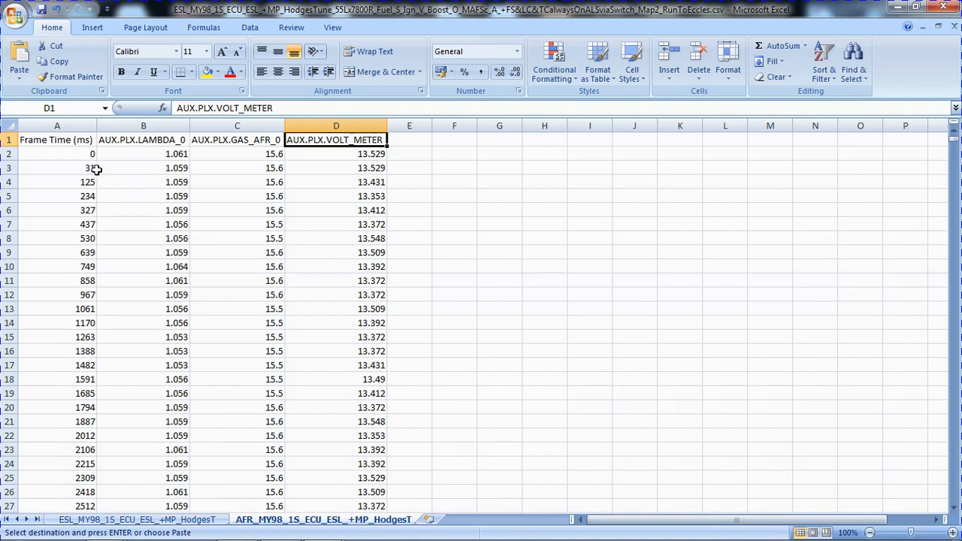
pyautogui.click(61, 126)
pyautogui.rightClick(60, 126)
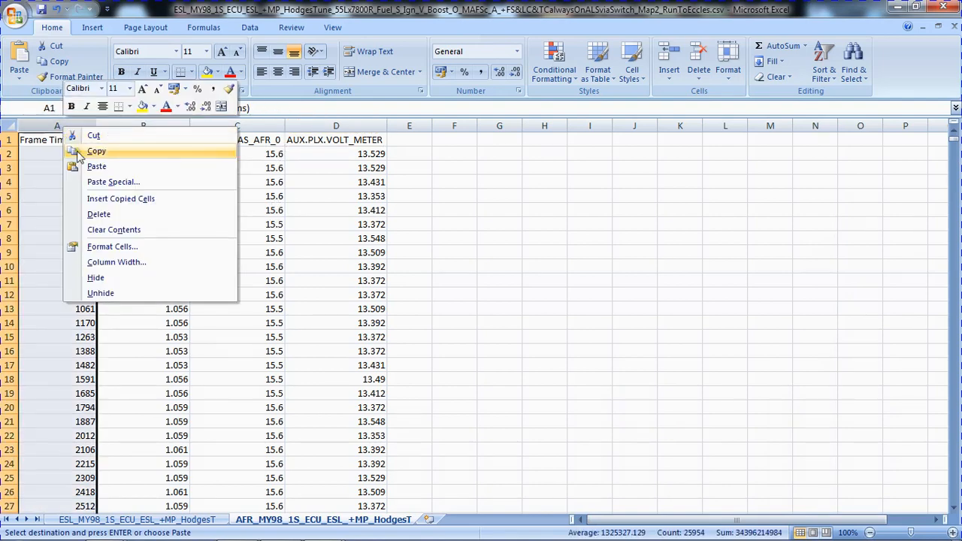
pyautogui.click(123, 200)
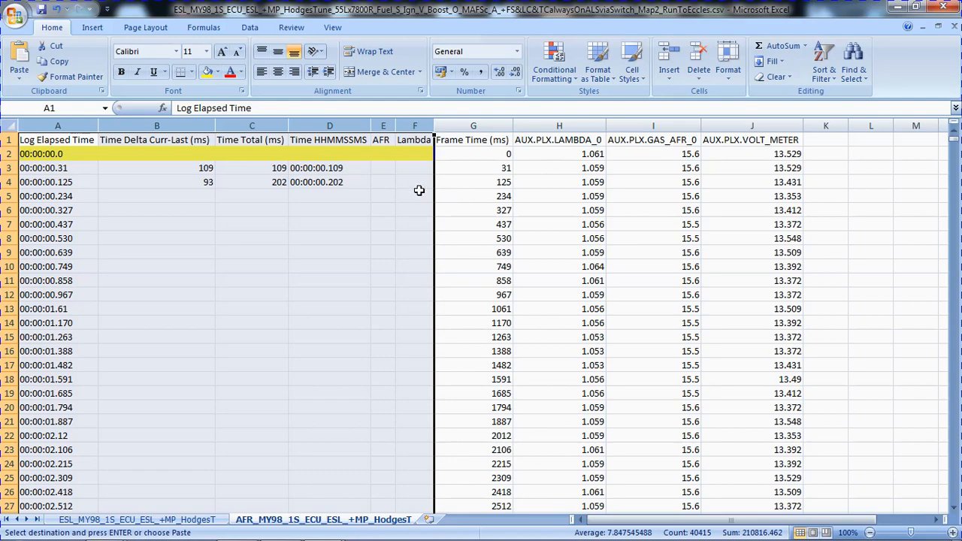
# Copy the time formula block B3:D4 in the RunToEccles AFR sheet.
pyautogui.hotkey('alt', 'Tab')
pyautogui.hotkey('alt', 'Tab')
pyautogui.click(200, 166)
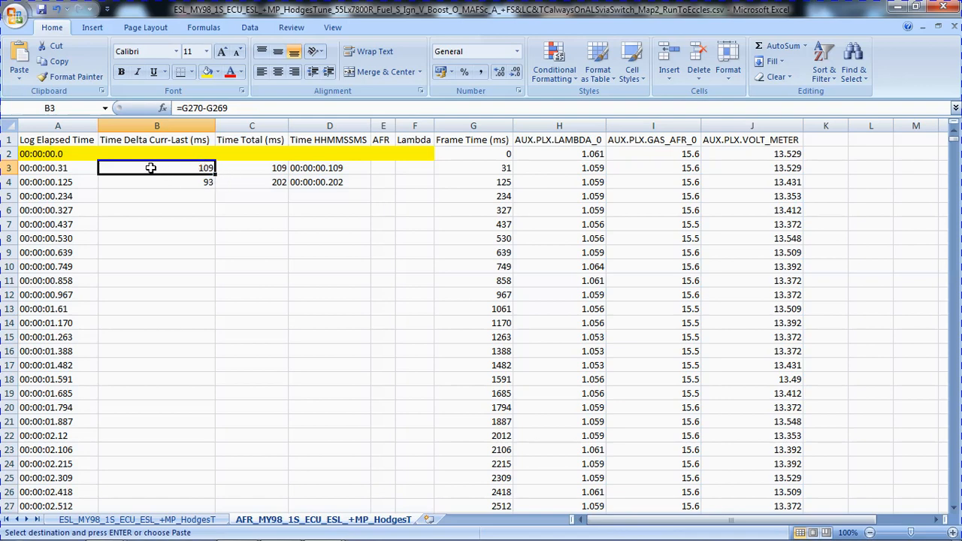
pyautogui.moveTo(150, 168); pyautogui.dragTo(322, 185)
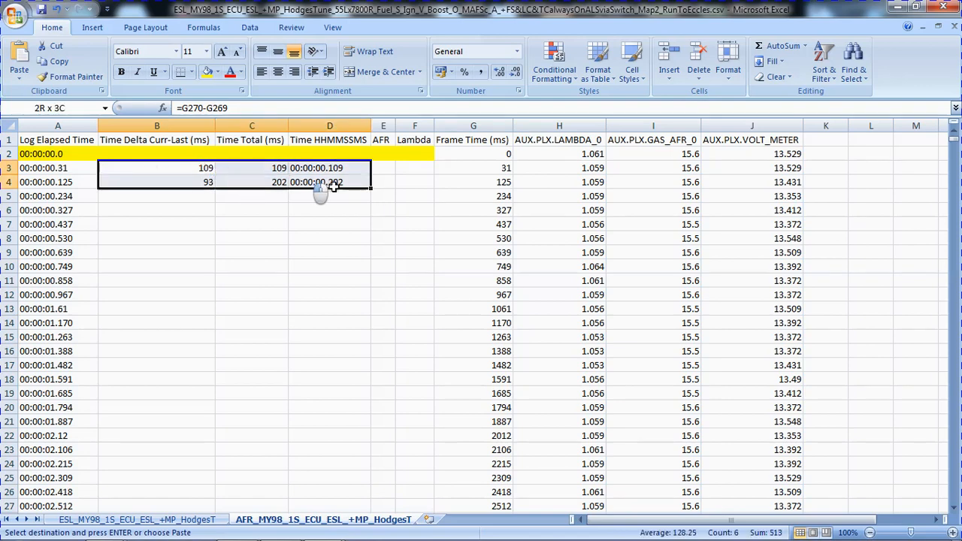
pyautogui.click(151, 167)
pyautogui.moveTo(164, 167); pyautogui.dragTo(354, 187)
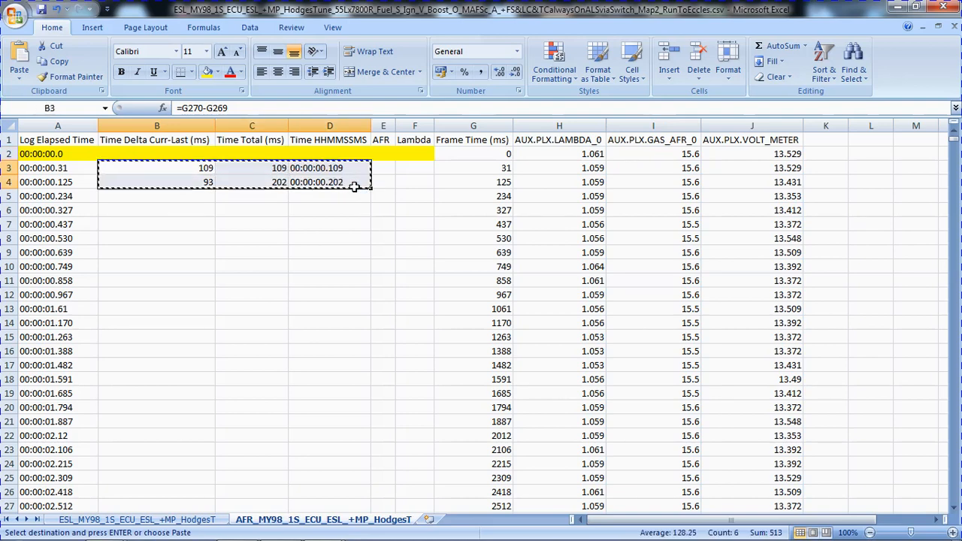
# Check the AFR start point in StartPoints_AllLogs.txt and paste the copied time formula block at B432 of the RunToEccles AFR sheet.
pyautogui.hotkey('alt', 'Tab')
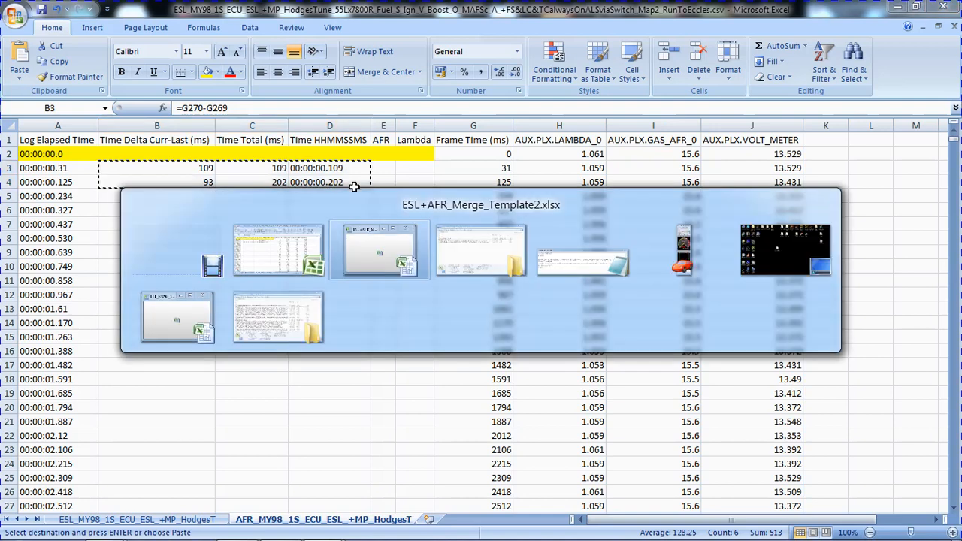
pyautogui.hotkey('alt', 'Tab')
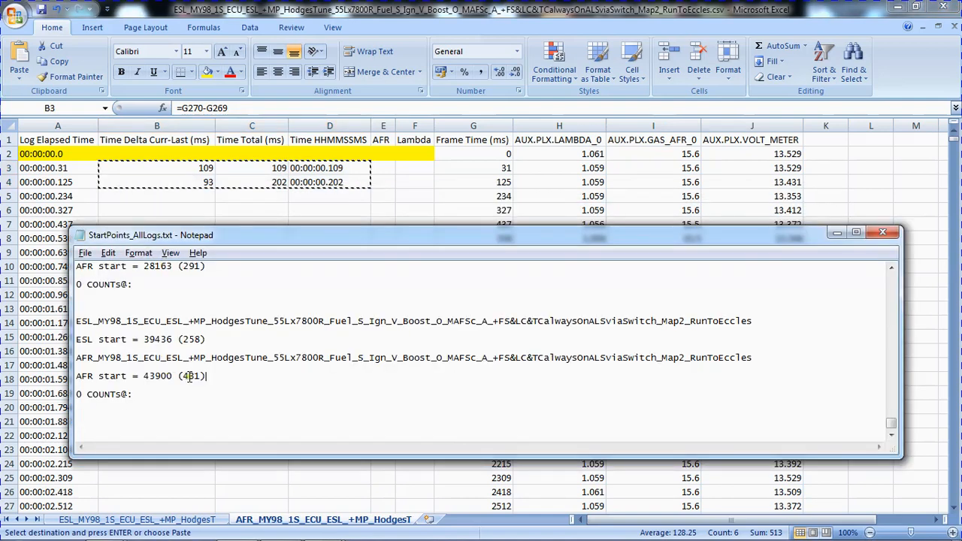
pyautogui.hotkey('alt', 'Tab')
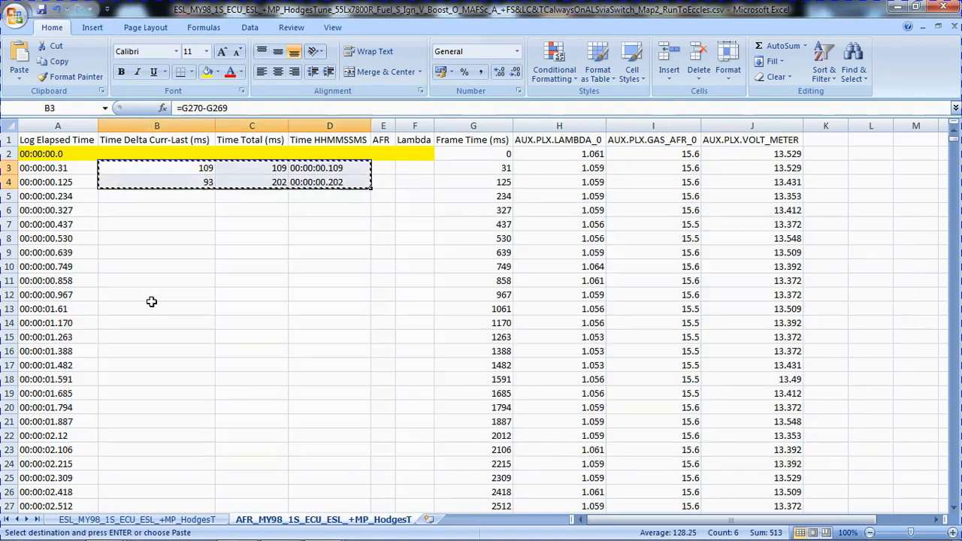
pyautogui.click(68, 109)
pyautogui.write('b4314')
pyautogui.press('Return')
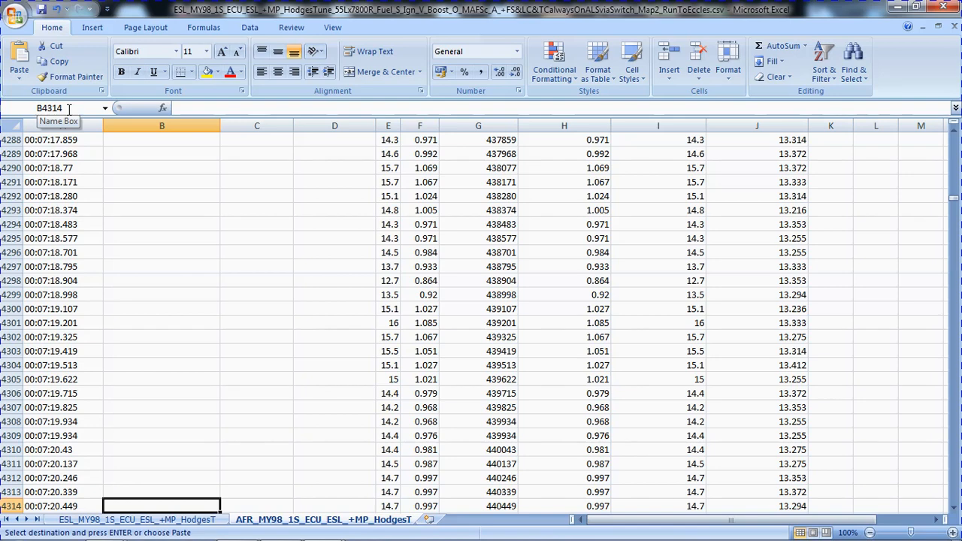
pyautogui.click(75, 109)
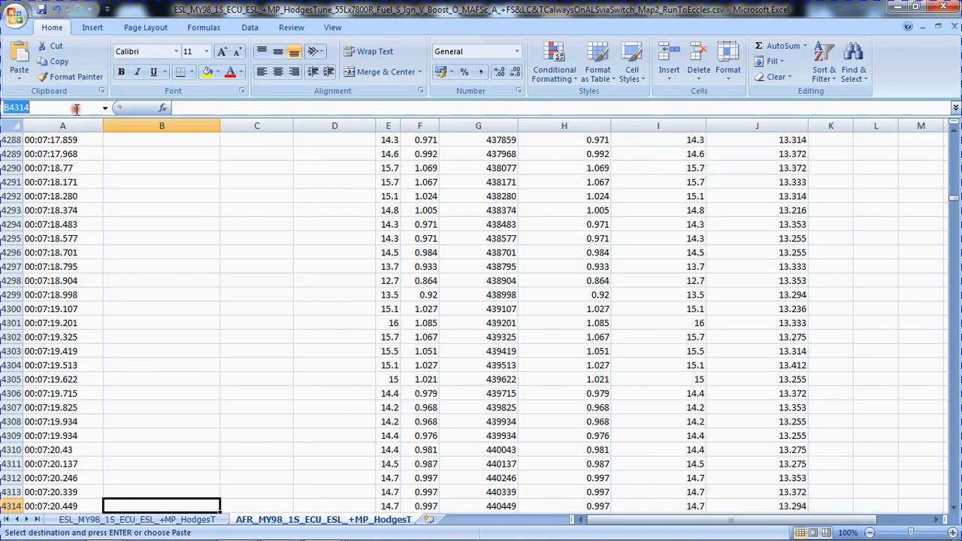
pyautogui.write('b43')
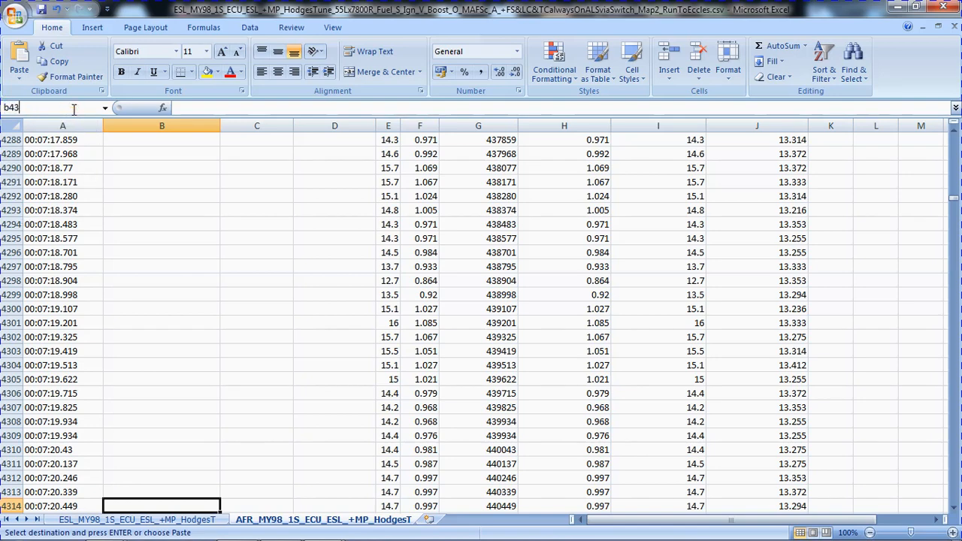
pyautogui.write('1')
pyautogui.press('Return')
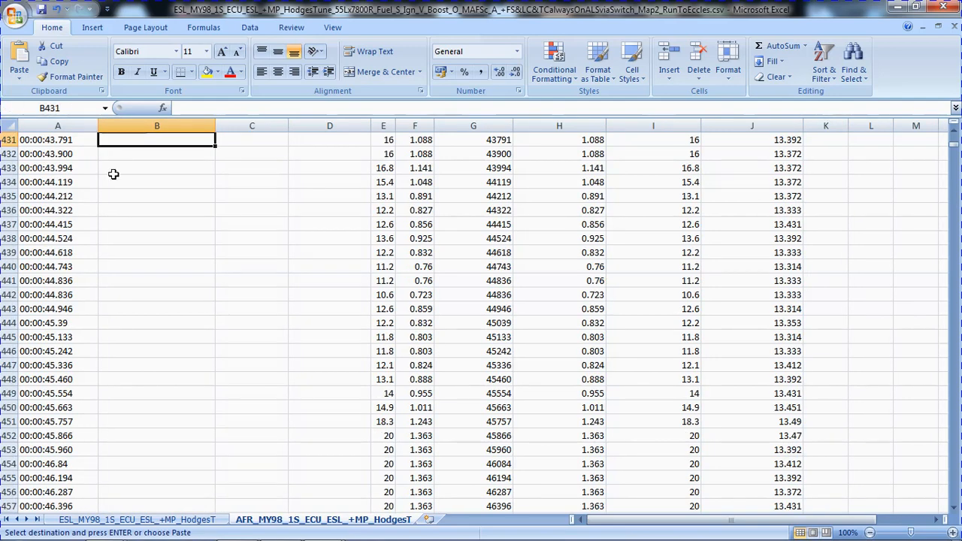
pyautogui.press('Down')
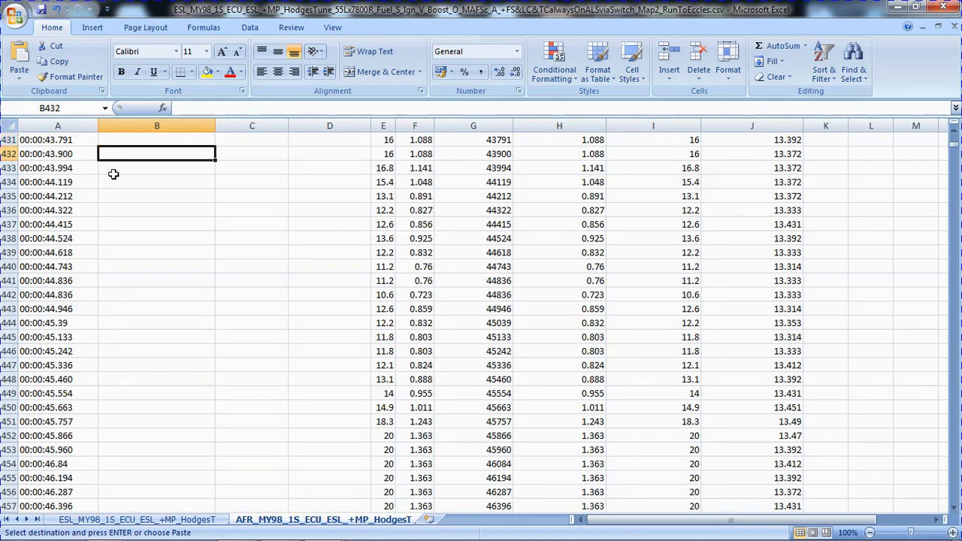
pyautogui.press('Return')
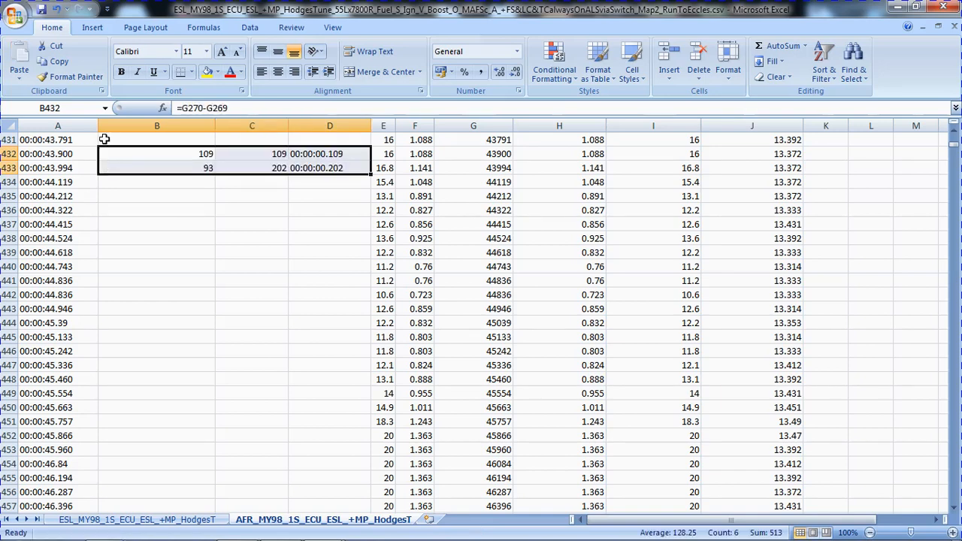
# Highlight row 431 of the AFR sheet with a yellow fill.
pyautogui.click(8, 140)
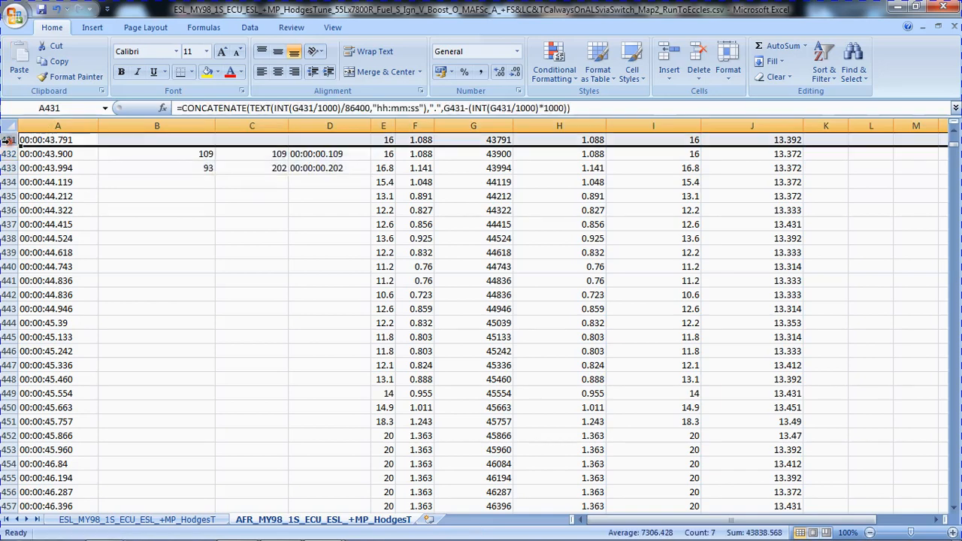
pyautogui.click(207, 72)
pyautogui.click(165, 150)
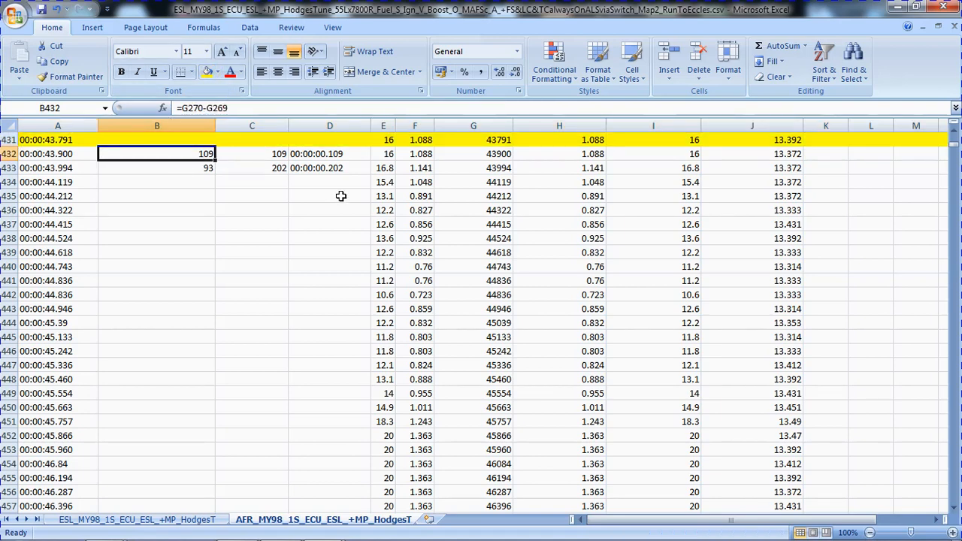
# Change the time delta formula in B432 to =G432-G431.
pyautogui.click(294, 154)
pyautogui.click(204, 153)
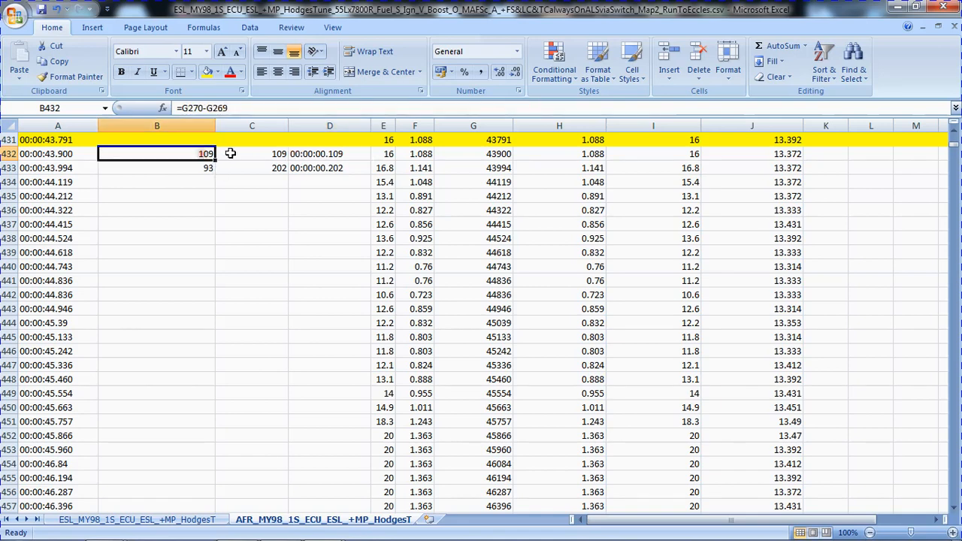
pyautogui.scroll(4, 280, 181)
pyautogui.scroll(-2, 281, 182)
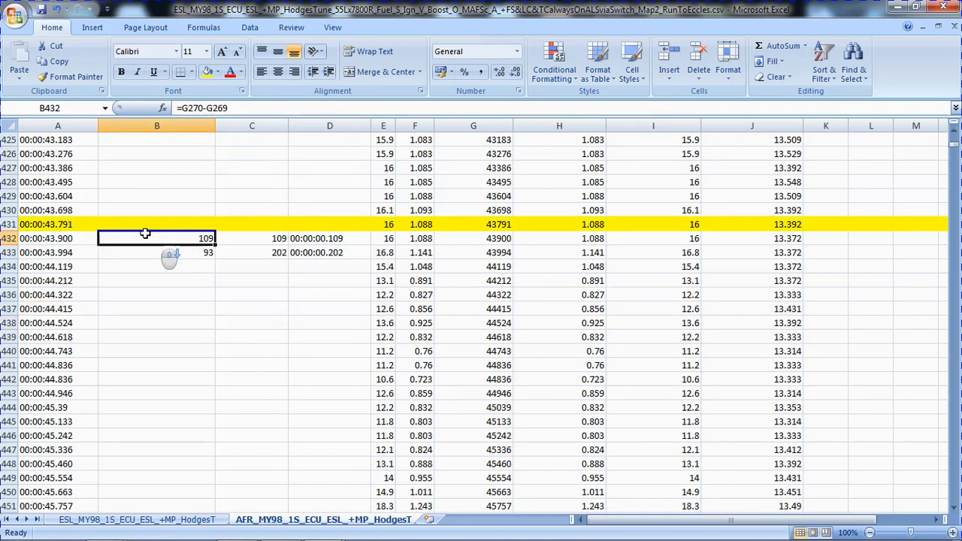
pyautogui.click(236, 239)
pyautogui.click(197, 239)
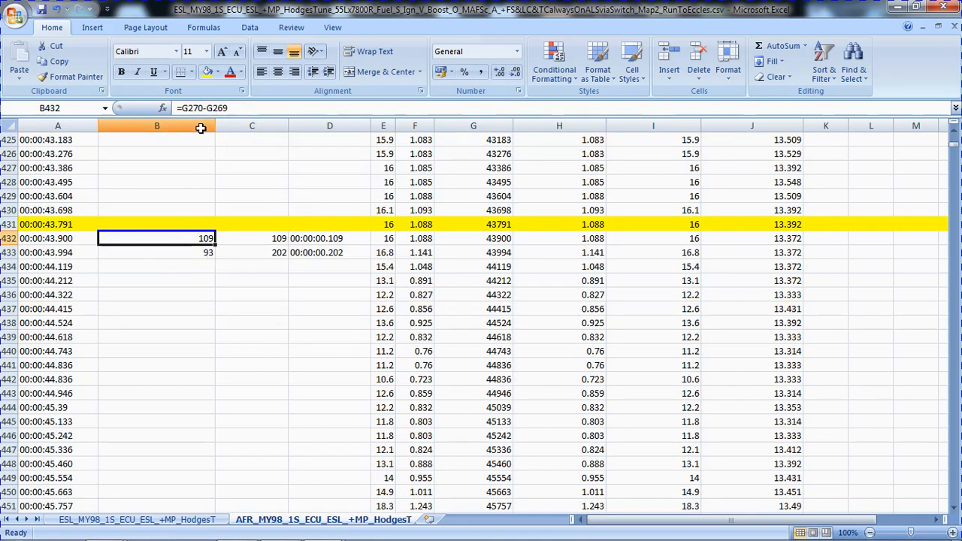
pyautogui.click(232, 107)
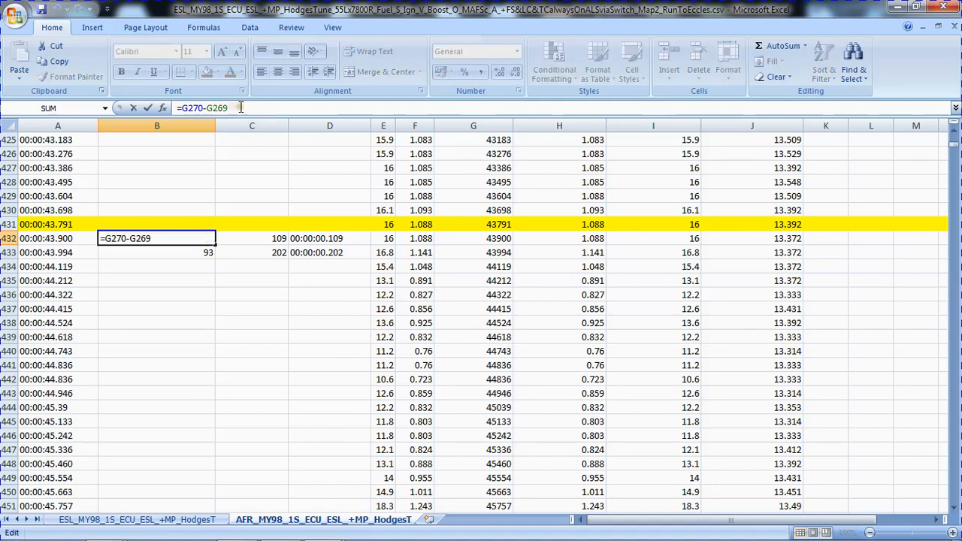
pyautogui.moveTo(240, 107); pyautogui.dragTo(216, 108)
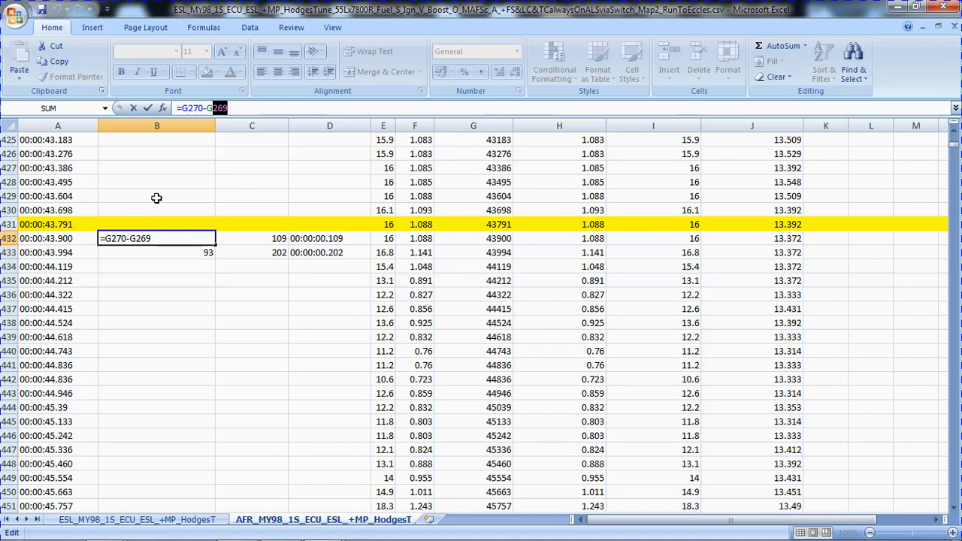
pyautogui.write('431')
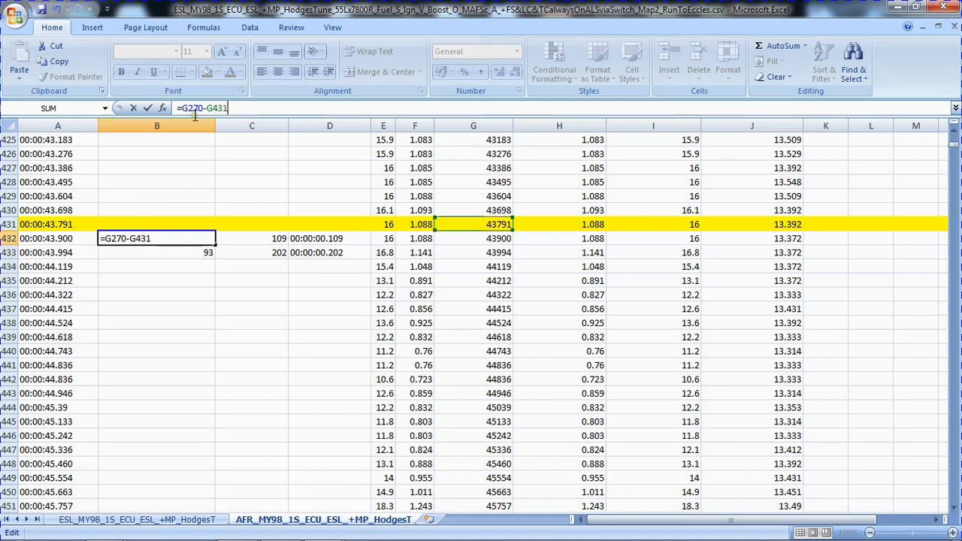
pyautogui.moveTo(203, 108); pyautogui.dragTo(186, 107)
pyautogui.write('432')
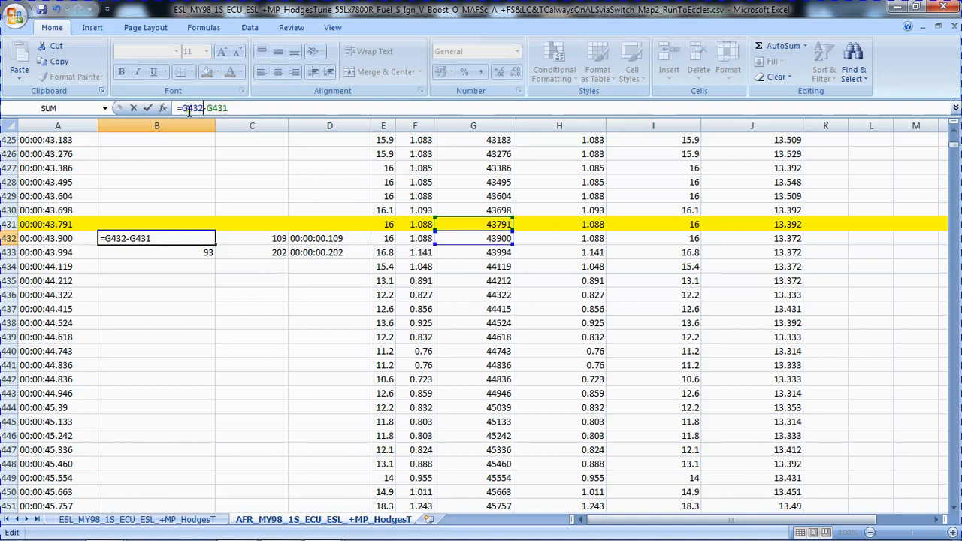
pyautogui.press('Return')
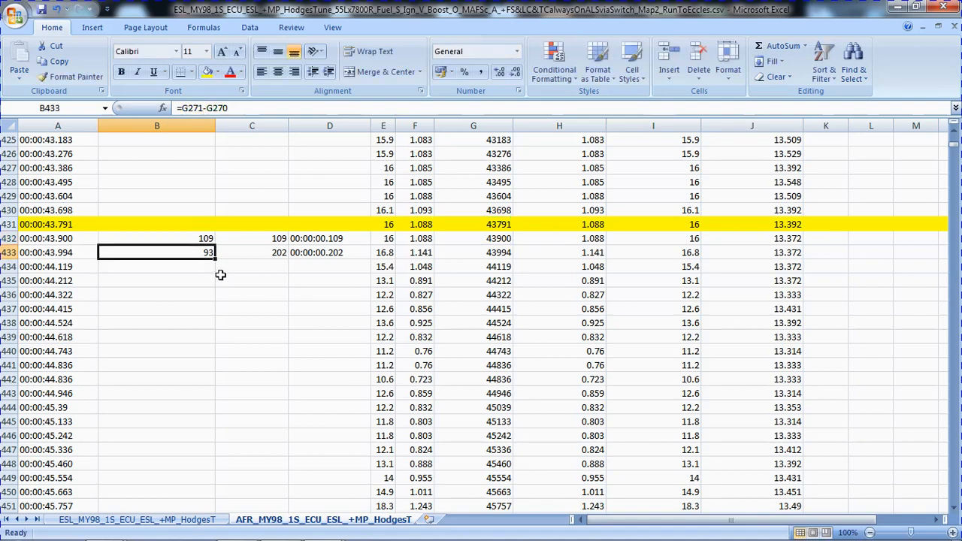
# Fill the B432 time delta formula into B433 and compare the cell references in both formulas.
pyautogui.click(181, 238)
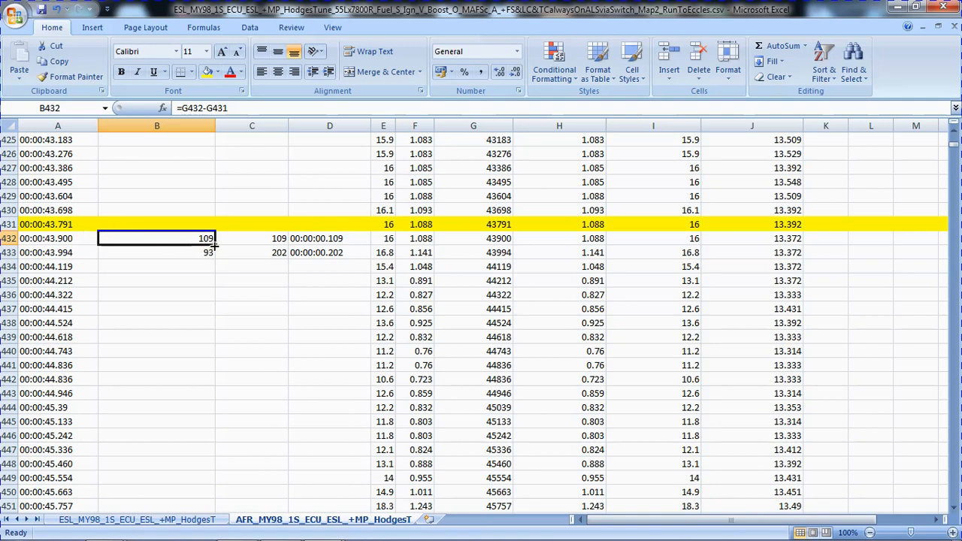
pyautogui.moveTo(216, 243); pyautogui.dragTo(215, 259)
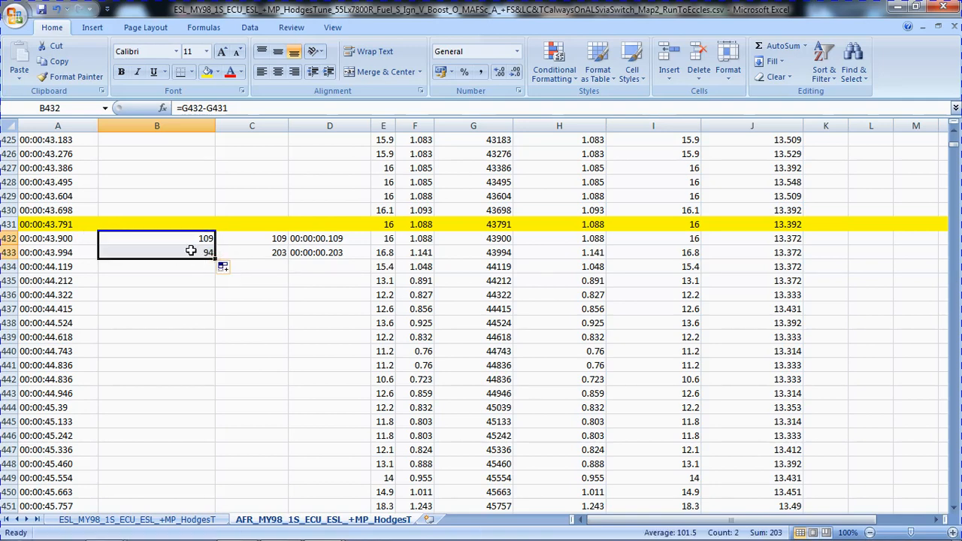
pyautogui.click(183, 239)
pyautogui.click(184, 254)
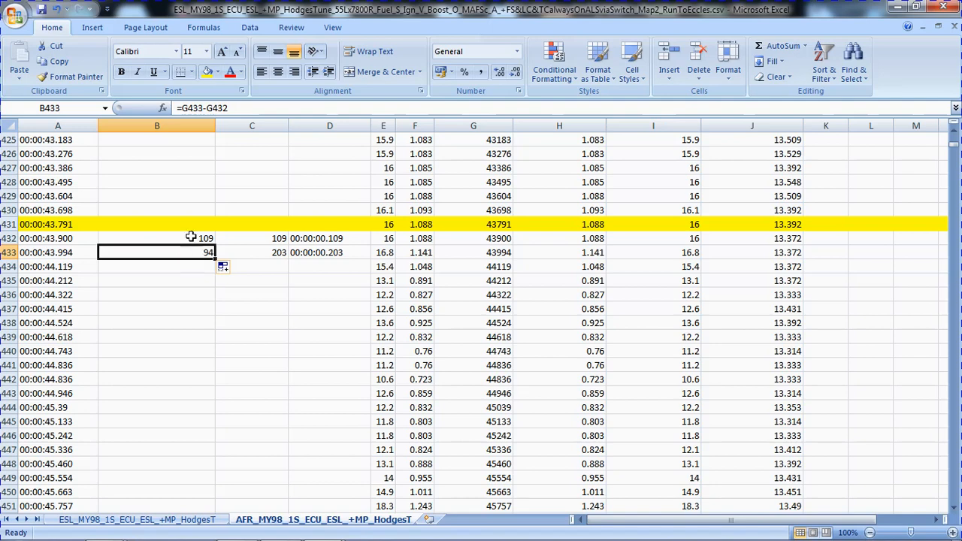
pyautogui.click(189, 237)
pyautogui.click(190, 254)
pyautogui.click(172, 238)
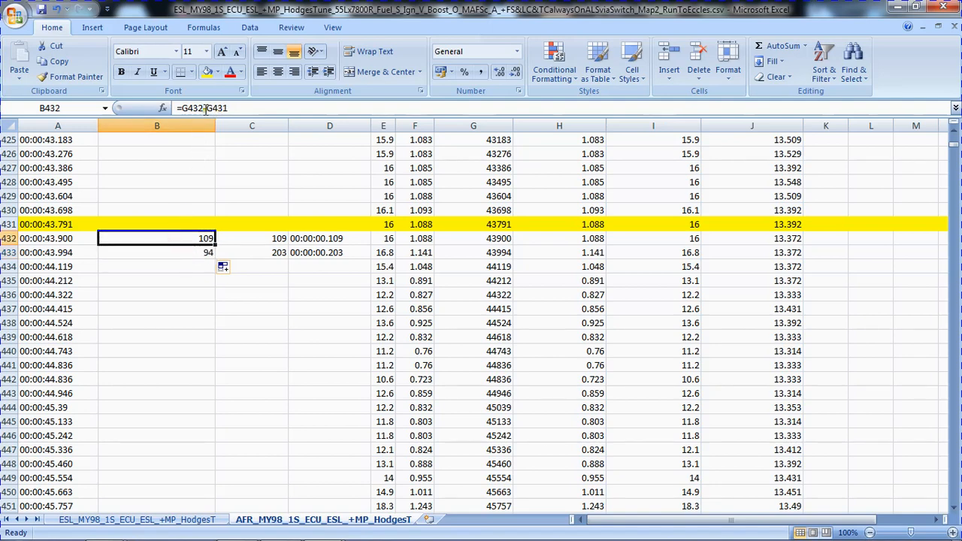
pyautogui.click(189, 253)
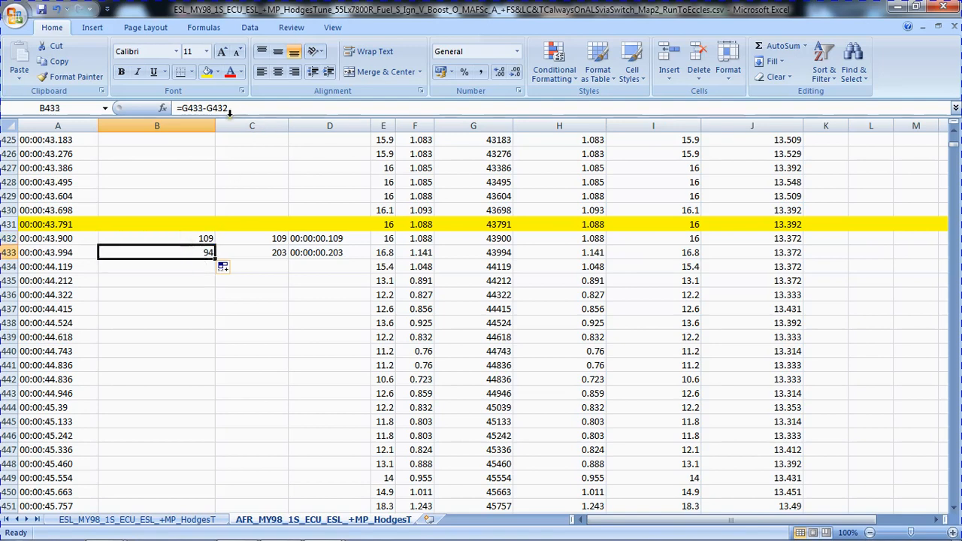
# Fill the time total formula from C433 up into C432 so that it reads =C431+B432.
pyautogui.click(239, 253)
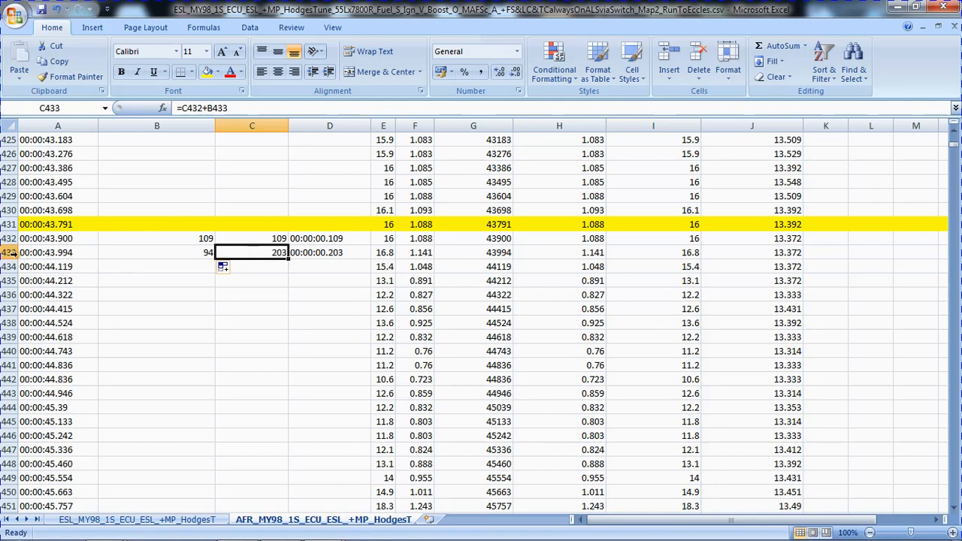
pyautogui.click(271, 238)
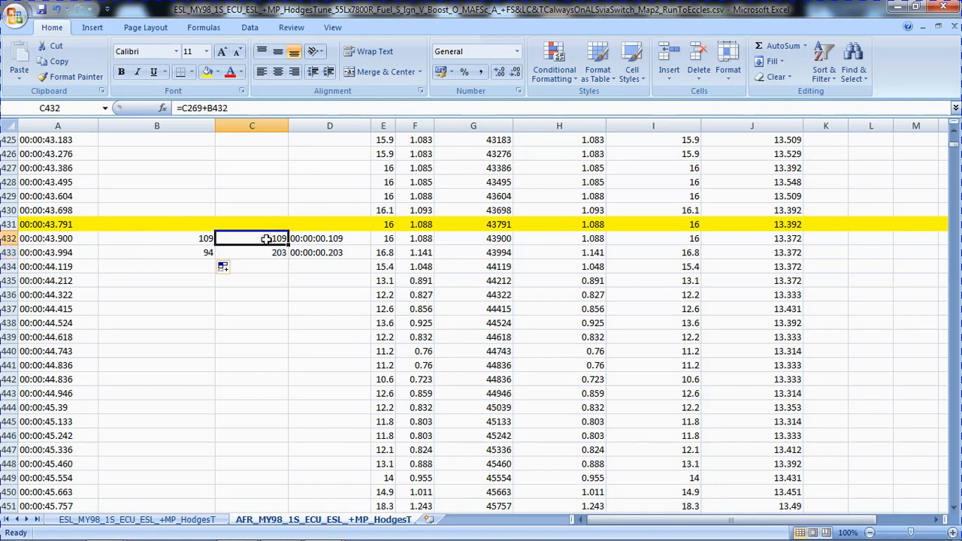
pyautogui.click(263, 253)
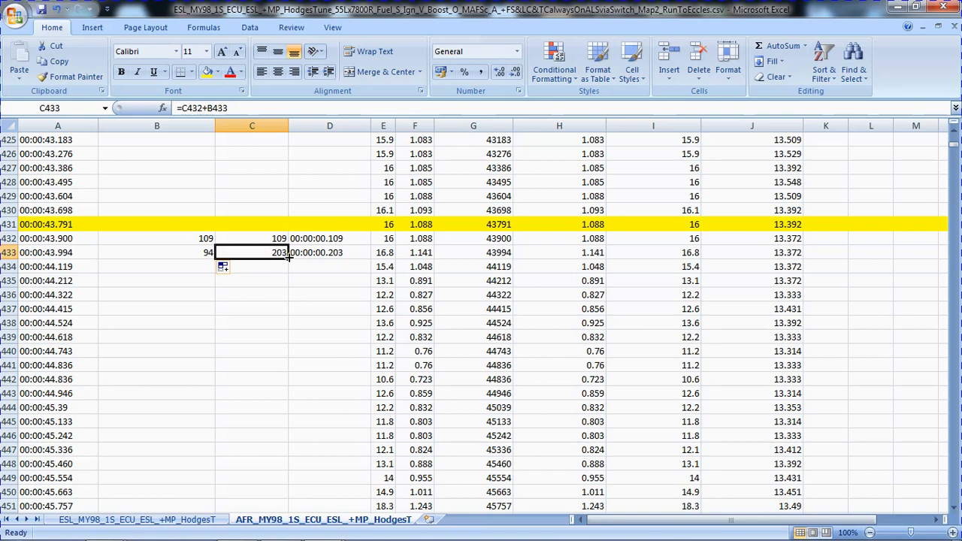
pyautogui.moveTo(288, 258)
pyautogui.mouseDown()
pyautogui.moveTo(299, 272)
pyautogui.moveTo(299, 239)
pyautogui.moveTo(289, 240)
pyautogui.mouseUp()
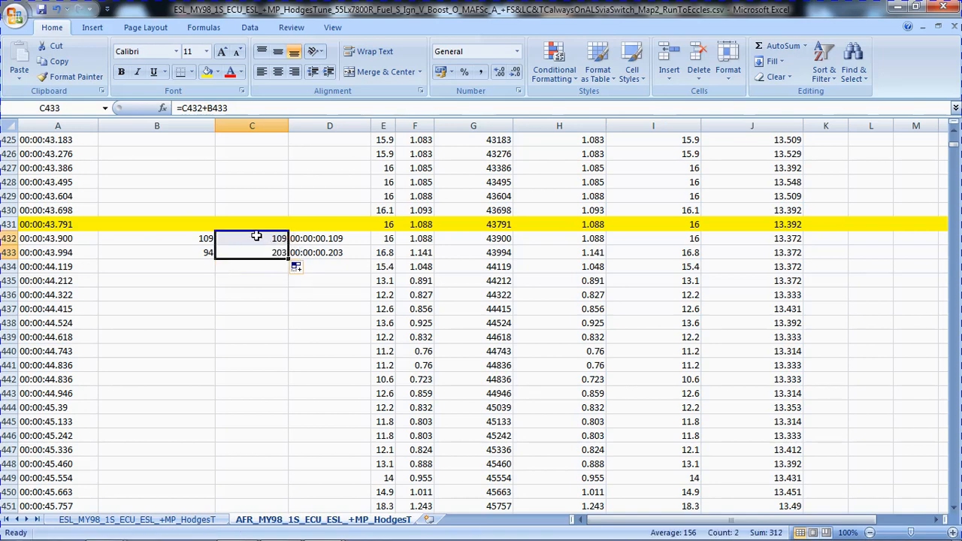
pyautogui.click(256, 237)
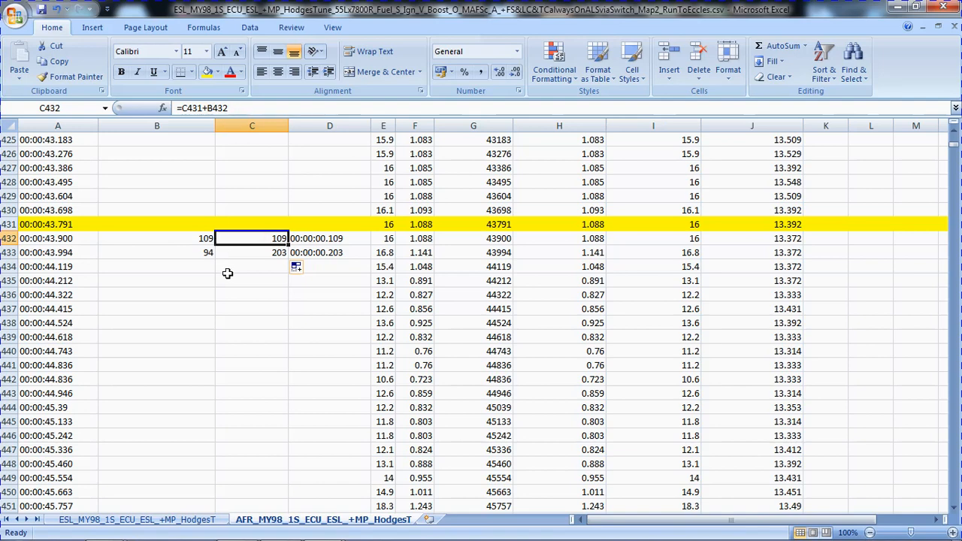
# Check the HHMMSSMS formulas in D432 and D433, and fill the B432:D433 block down the remaining AFR log rows.
pyautogui.click(186, 241)
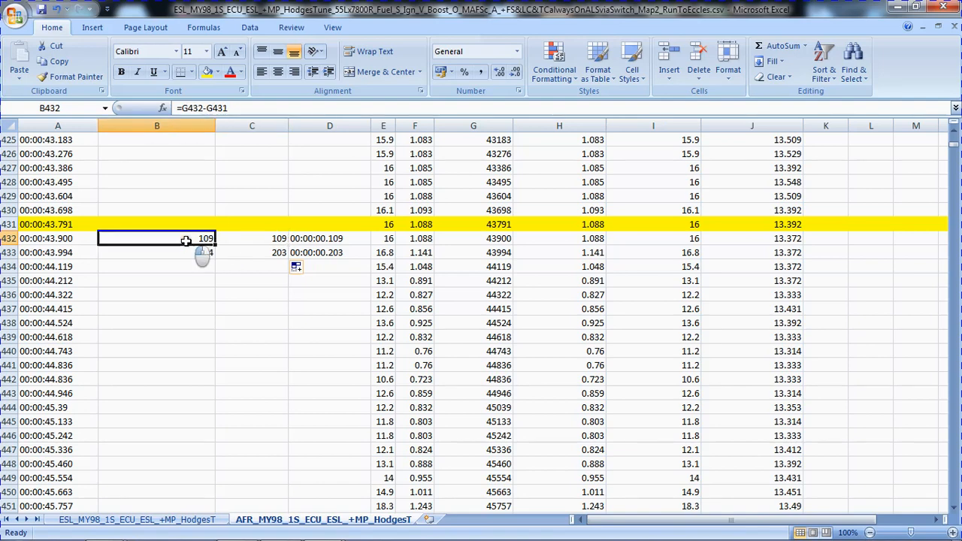
pyautogui.click(330, 241)
pyautogui.click(319, 255)
pyautogui.click(318, 242)
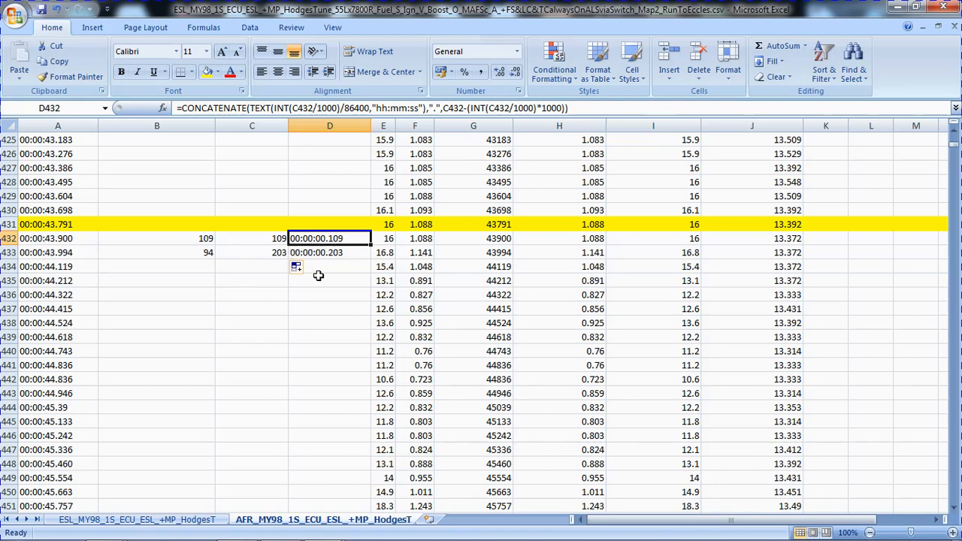
pyautogui.click(321, 252)
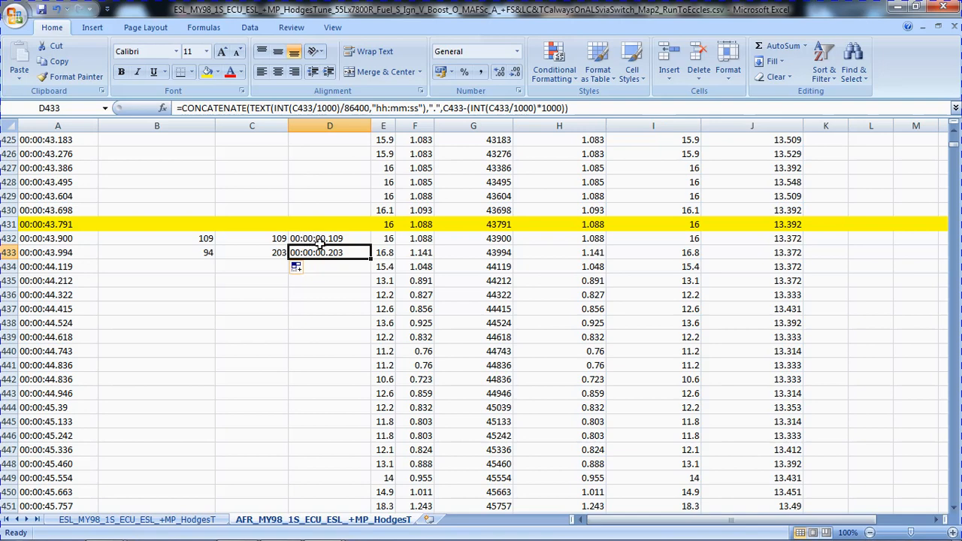
pyautogui.click(317, 239)
pyautogui.click(312, 253)
pyautogui.click(320, 238)
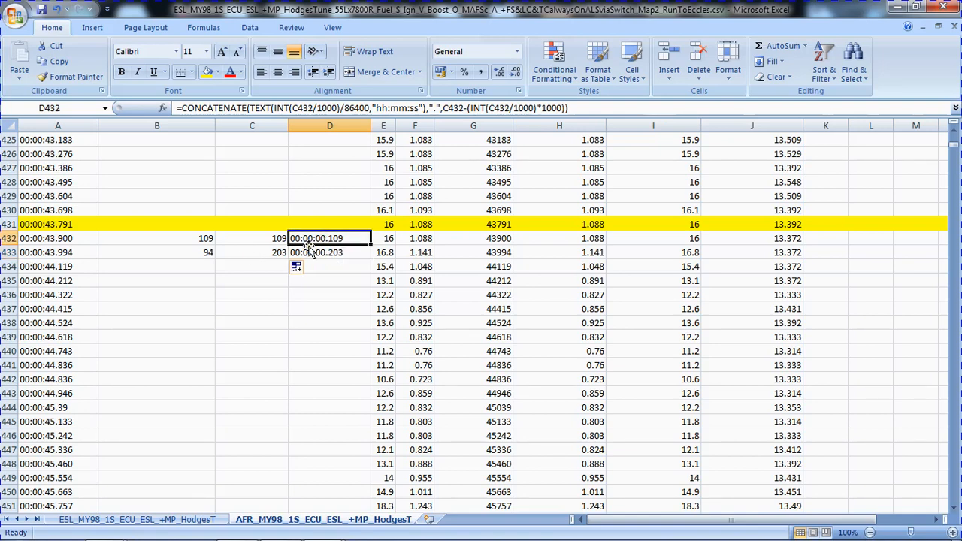
pyautogui.moveTo(192, 242); pyautogui.dragTo(323, 262)
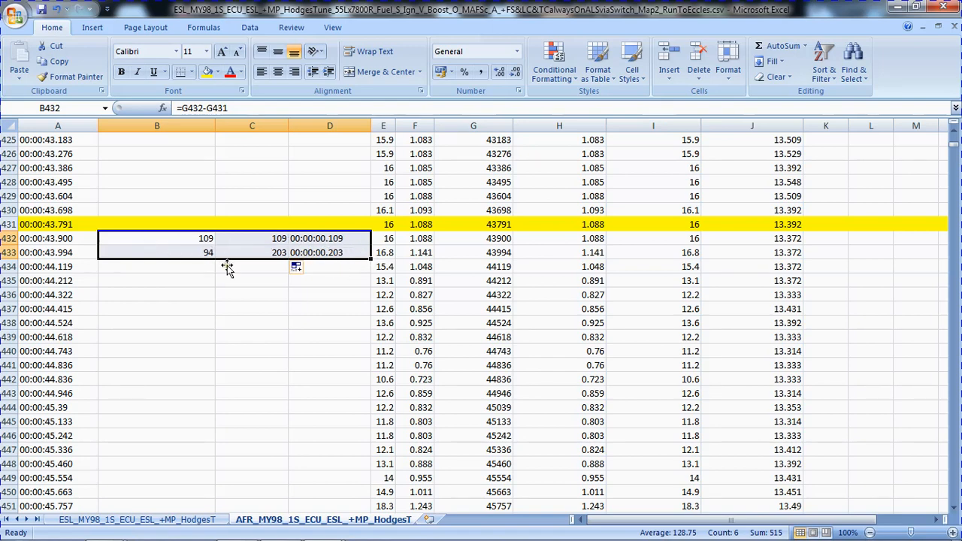
pyautogui.doubleClick(371, 259)
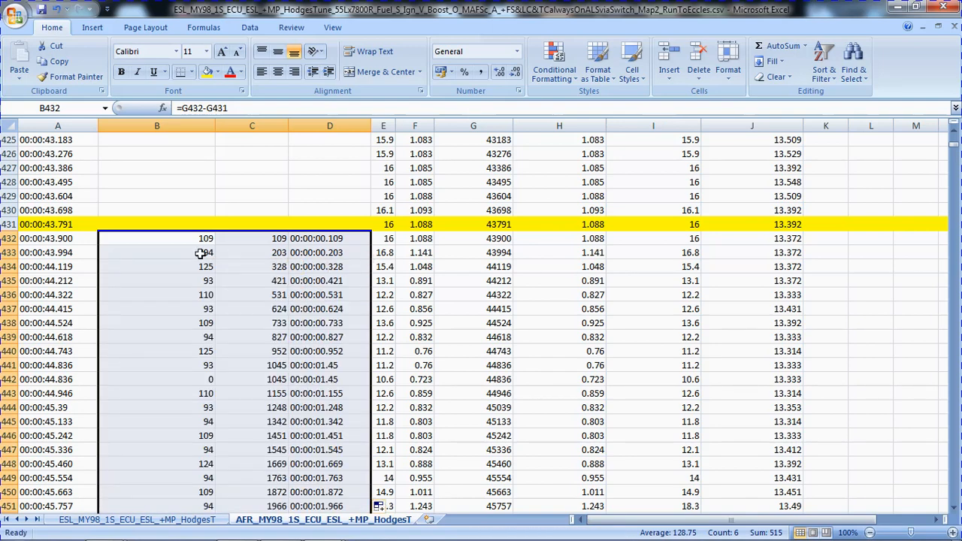
# Go to the last filled row of the AFR log and fill the A13543:F13544 formulas down the remaining rows.
pyautogui.click(176, 244)
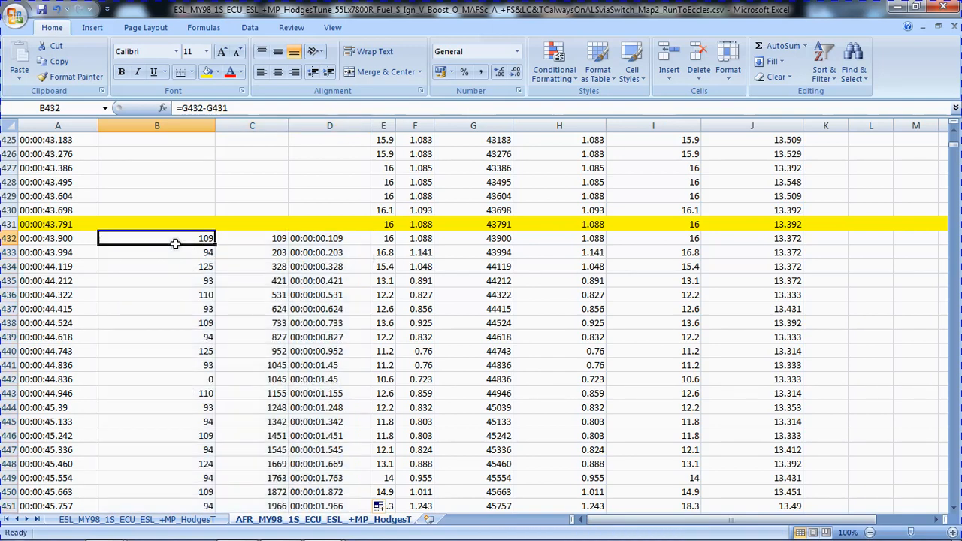
pyautogui.click(316, 241)
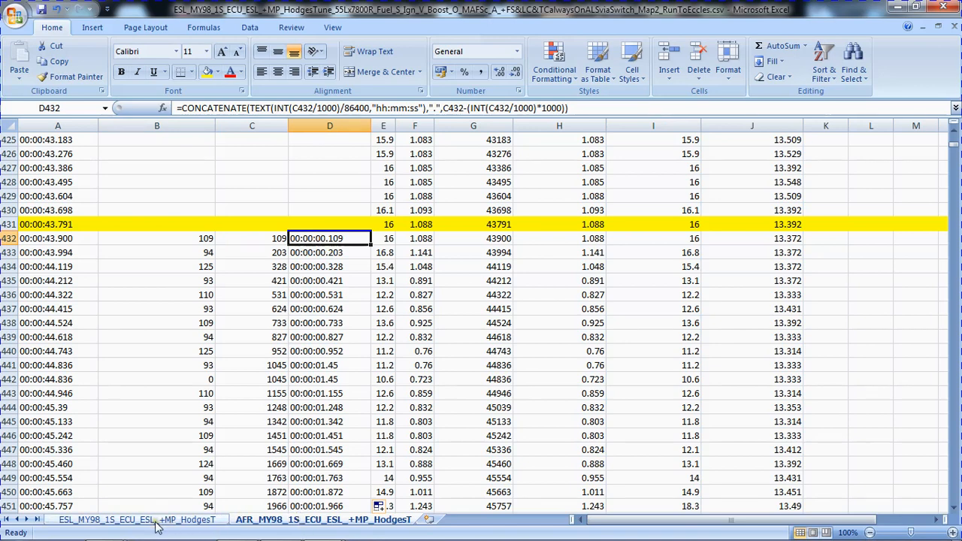
pyautogui.click(184, 240)
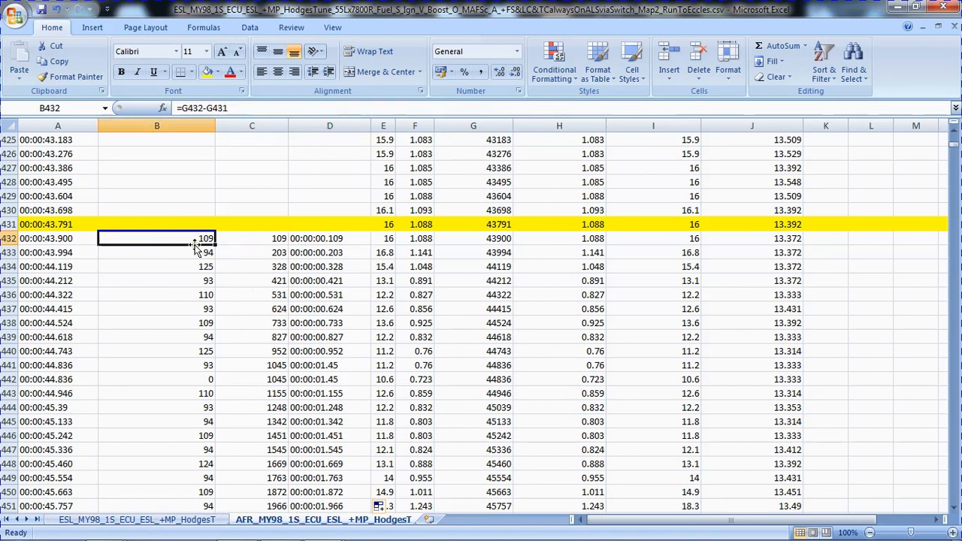
pyautogui.hotkey('ctrl', 'Down')
pyautogui.moveTo(66, 309); pyautogui.dragTo(446, 331)
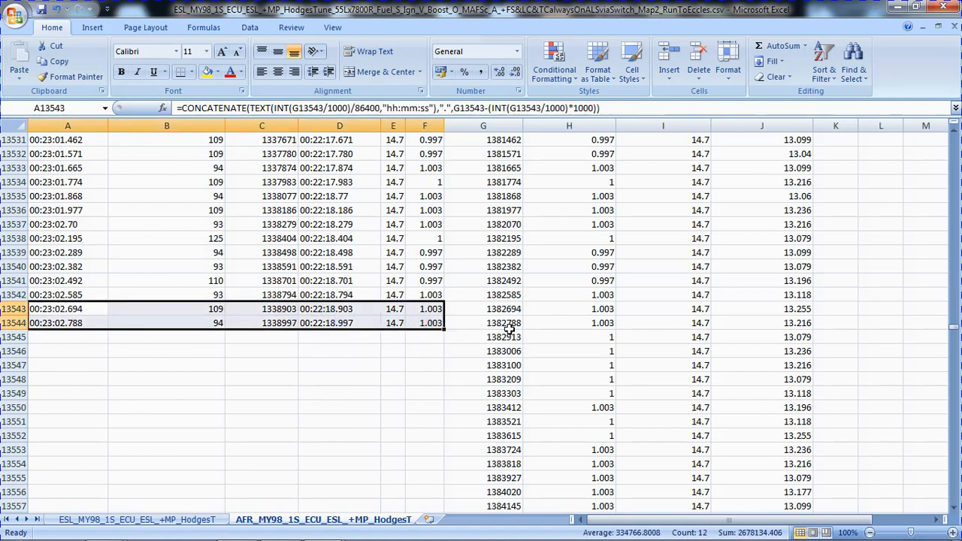
pyautogui.doubleClick(443, 330)
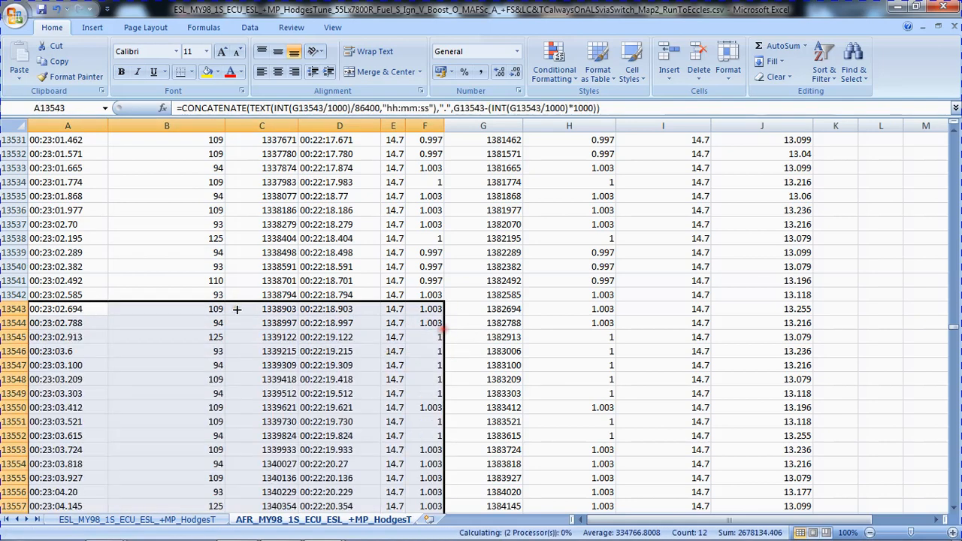
# Check the formulas in columns A and B at the end of the AFR log and return to B432.
pyautogui.click(72, 311)
pyautogui.doubleClick(85, 316)
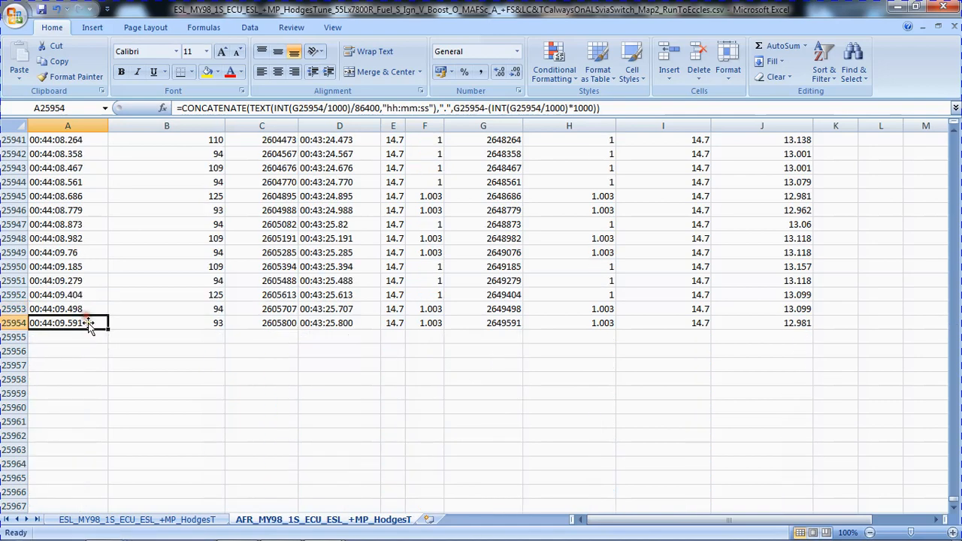
pyautogui.click(148, 323)
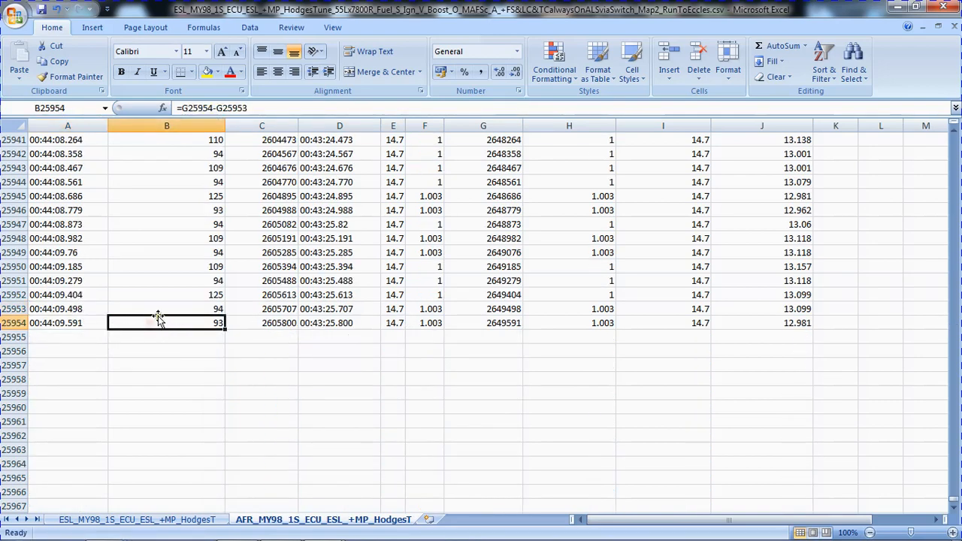
pyautogui.doubleClick(158, 316)
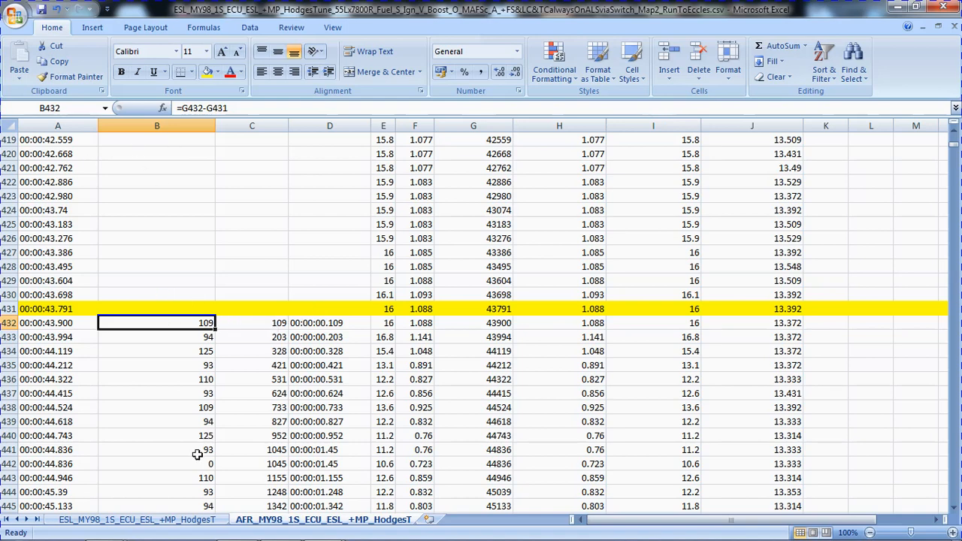
# Copy columns B through H from the ESL sheet of ESL+AFR_Merge_Template2.xlsx.
pyautogui.click(135, 520)
pyautogui.click(132, 140)
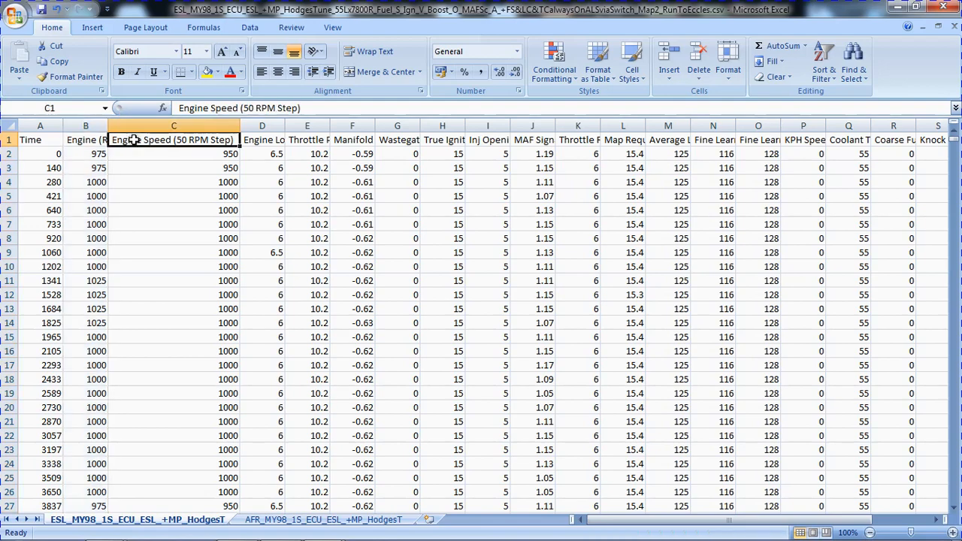
pyautogui.click(79, 141)
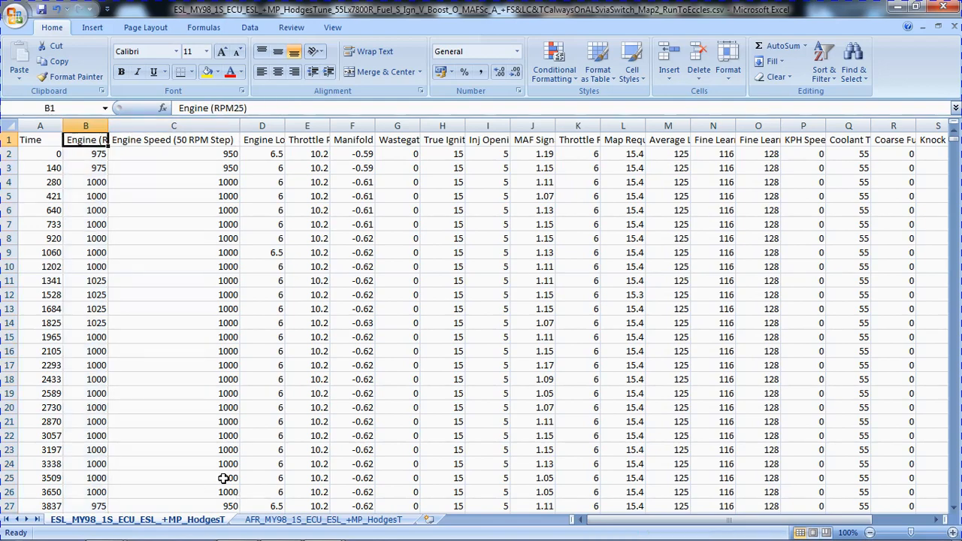
pyautogui.hotkey('alt', 'Tab')
pyautogui.hotkey('alt', 'Tab')
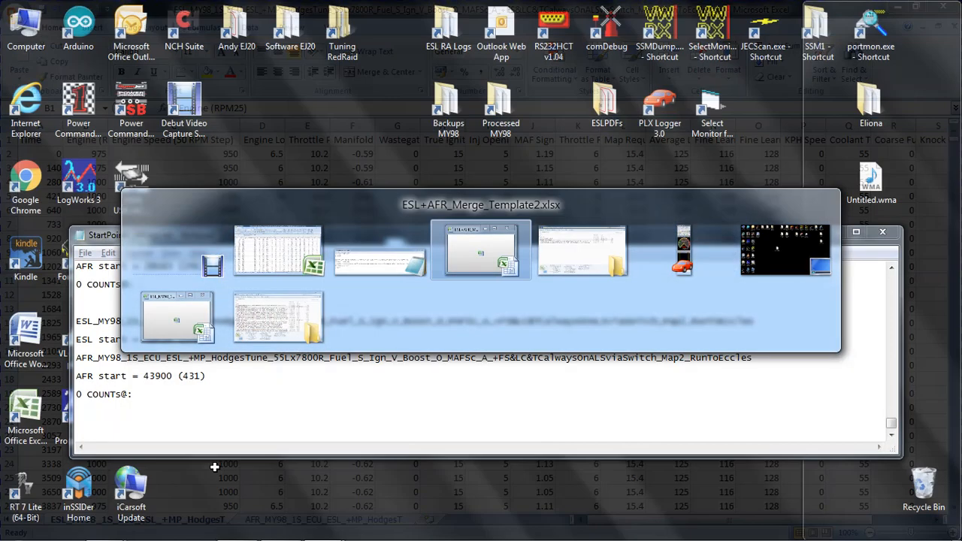
pyautogui.click(127, 519)
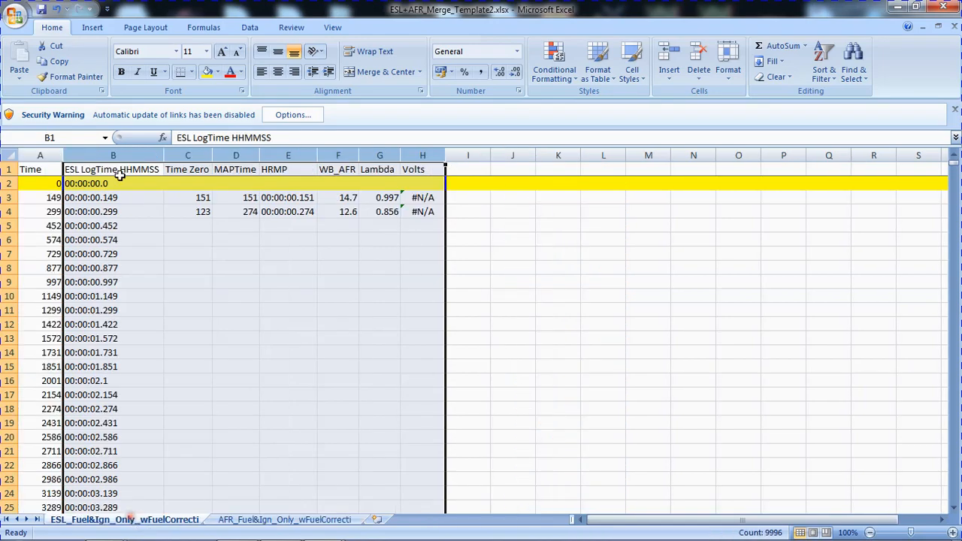
pyautogui.rightClick(101, 155)
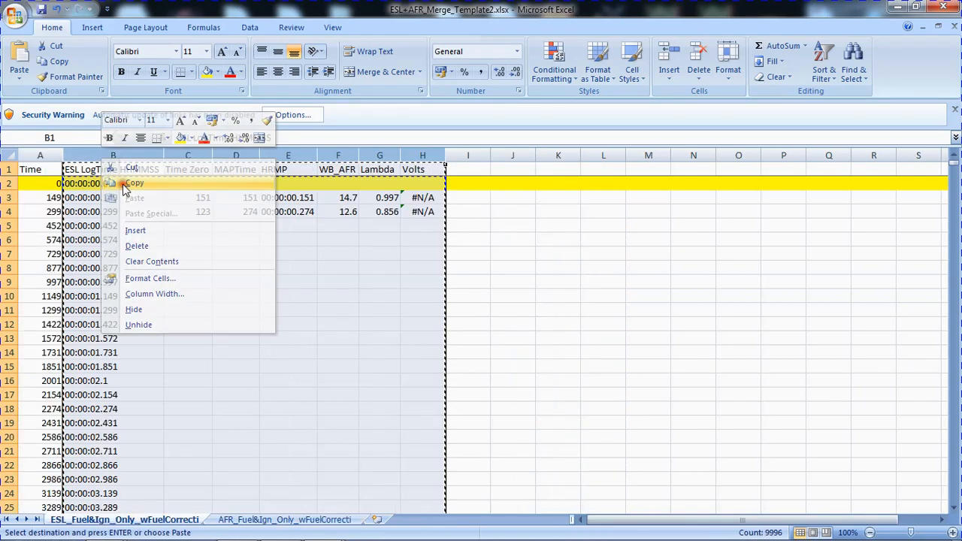
pyautogui.click(127, 185)
# Insert the copied template columns before the Engine (RPM25) column of the RunToEccles ESL sheet, dismissing the link update request.
pyautogui.hotkey('alt', 'Tab')
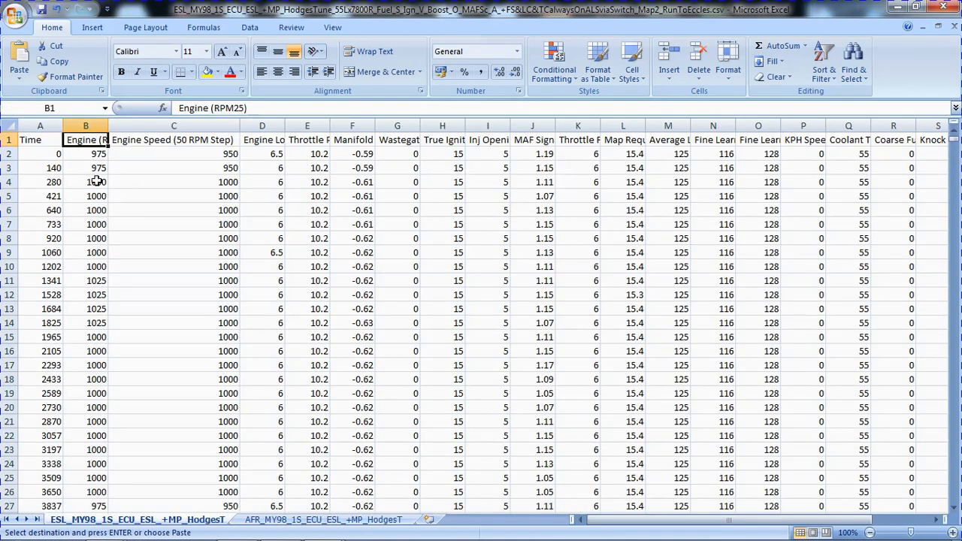
pyautogui.rightClick(85, 141)
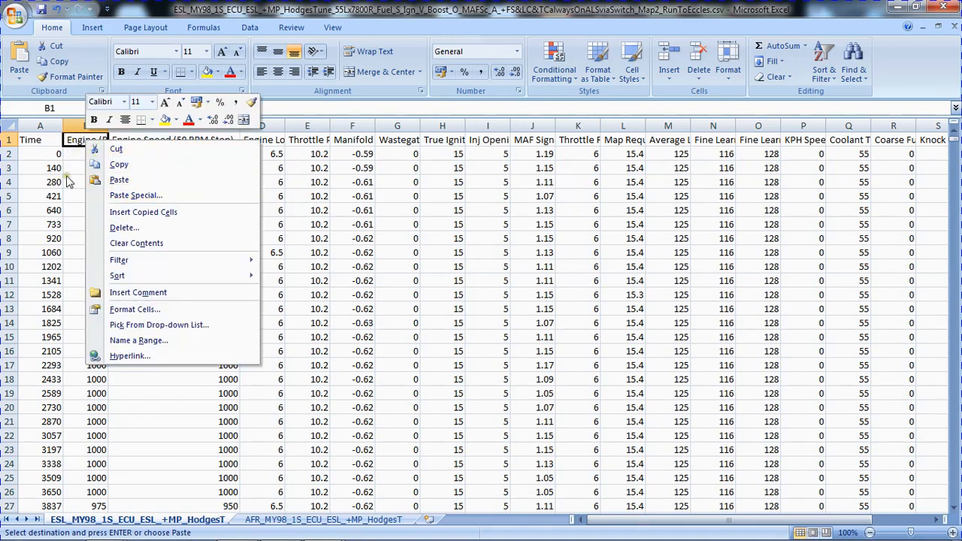
pyautogui.click(133, 214)
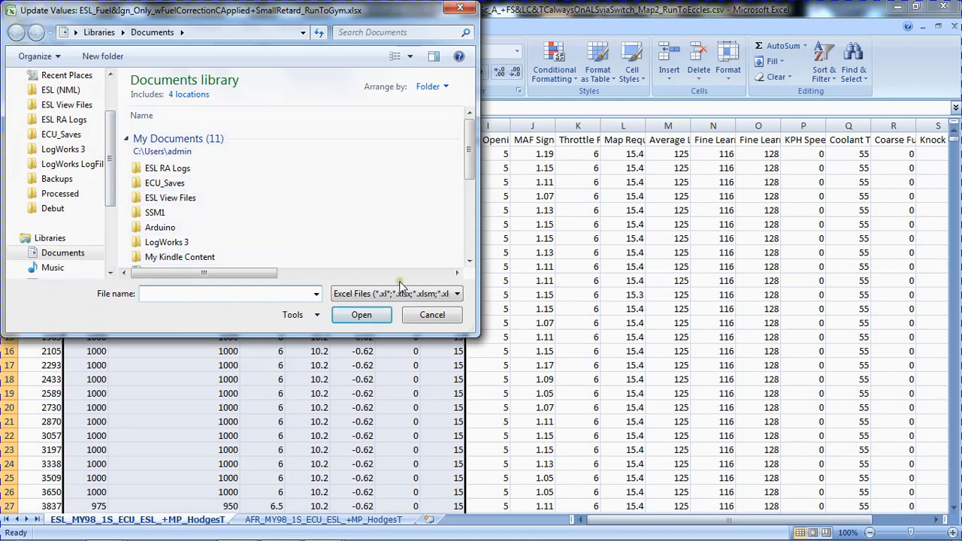
pyautogui.click(432, 316)
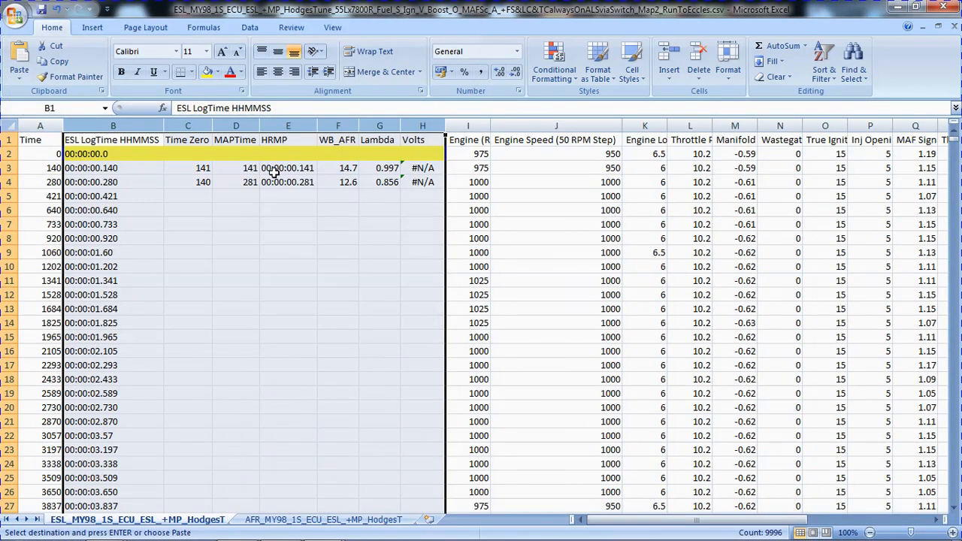
# Copy the formula block C3:H4 and look up the ESL start row in StartPoints_AllLogs.txt.
pyautogui.moveTo(184, 168); pyautogui.dragTo(425, 181)
pyautogui.hotkey('ctrl', 'c')
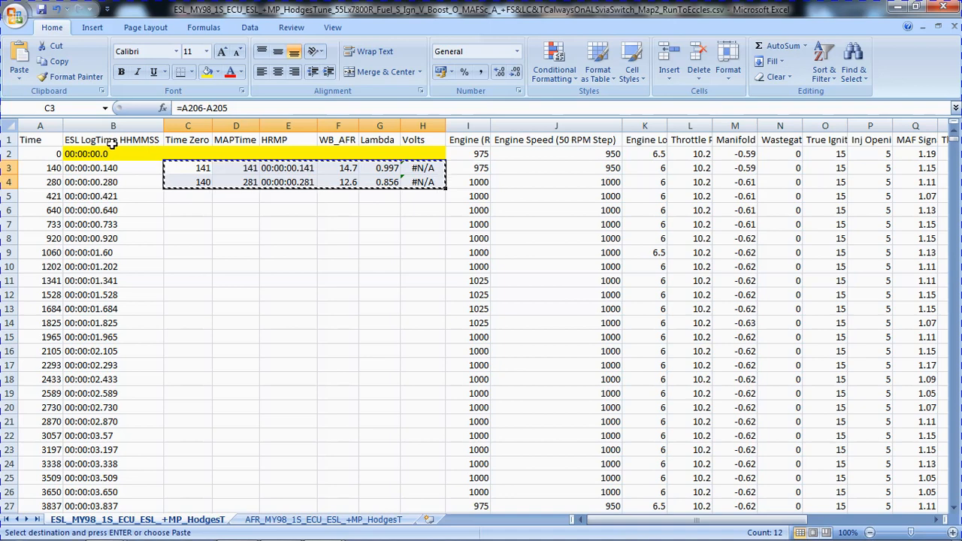
pyautogui.hotkey('alt', 'Tab')
pyautogui.hotkey('alt', 'Tab')
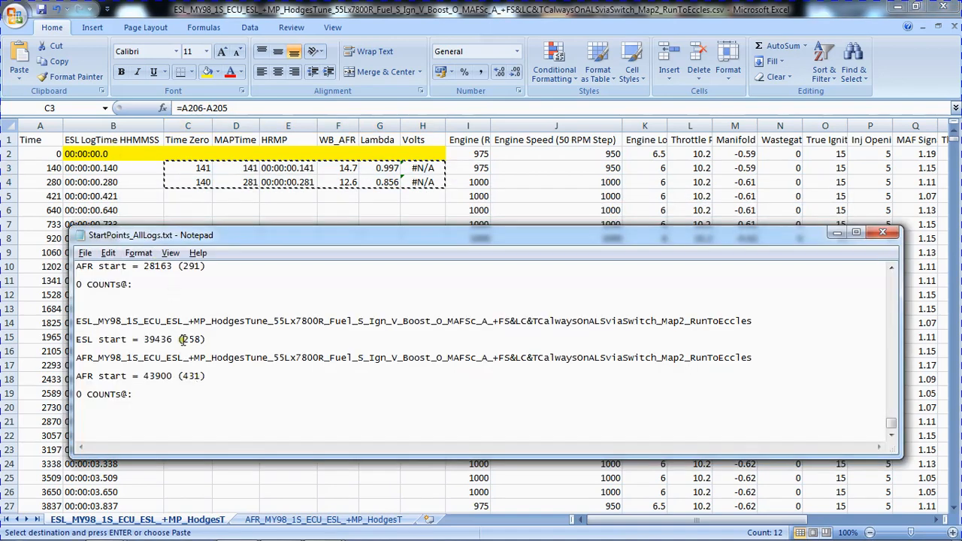
pyautogui.moveTo(183, 340); pyautogui.dragTo(200, 339)
pyautogui.hotkey('alt', 'Tab')
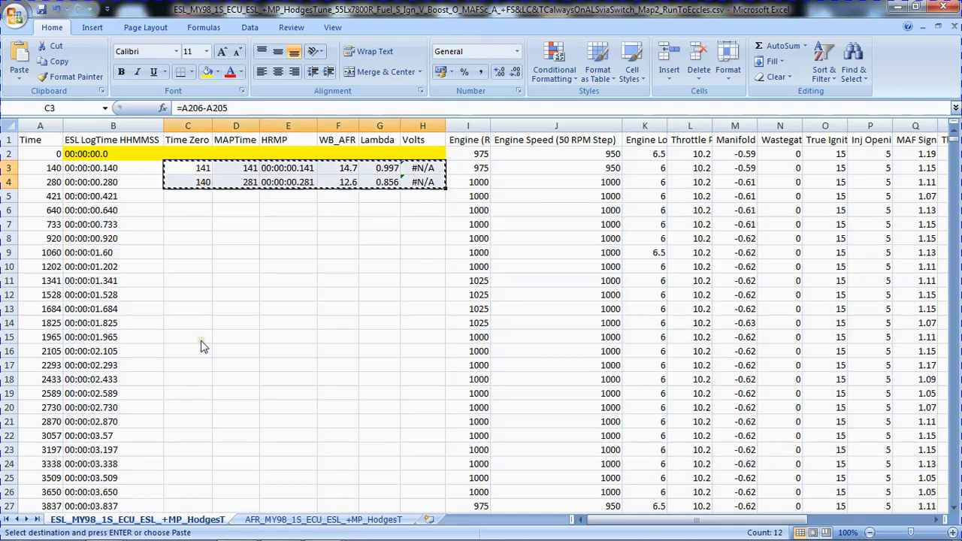
# Go to C258 and paste the copied formula block one row below it, starting at C259.
pyautogui.click(77, 110)
pyautogui.write('c')
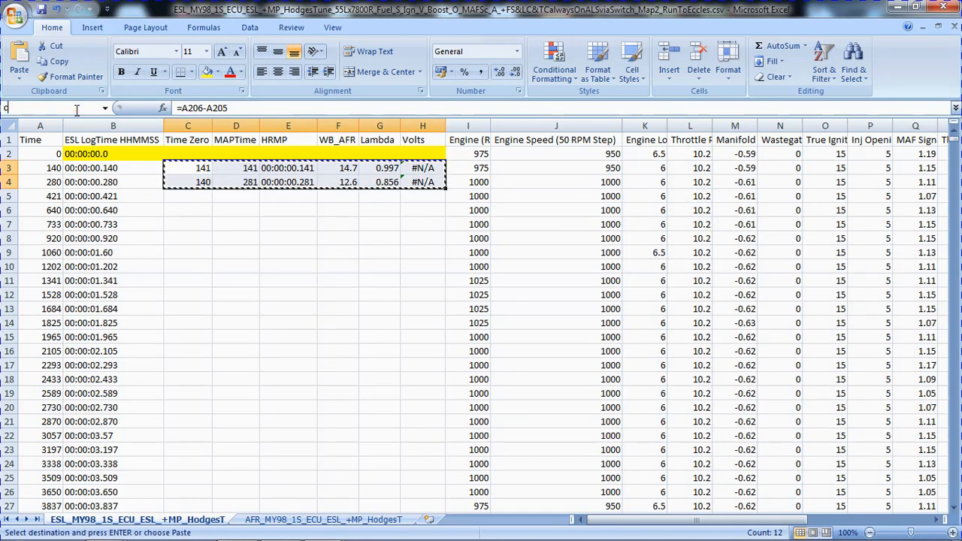
pyautogui.write('258')
pyautogui.press('Return')
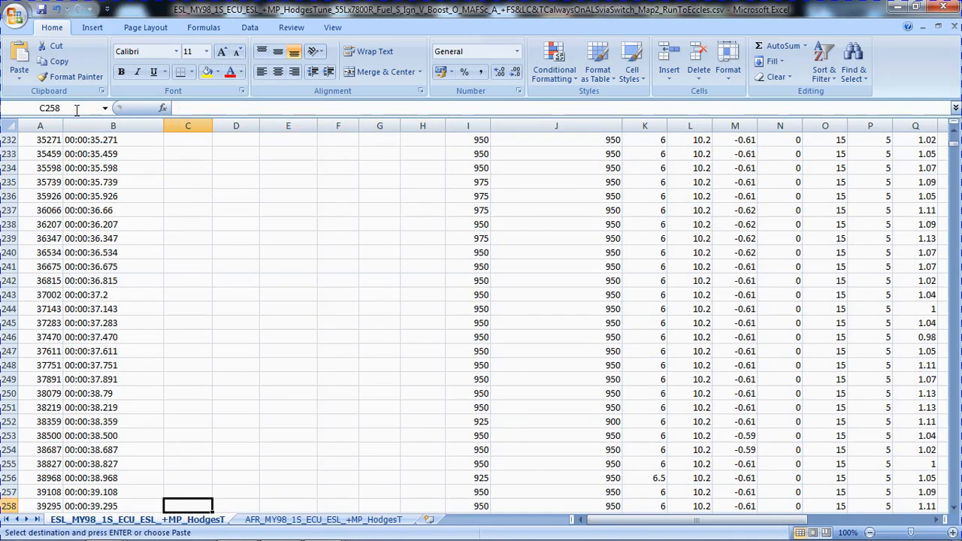
pyautogui.press('Down')
pyautogui.press('Return')
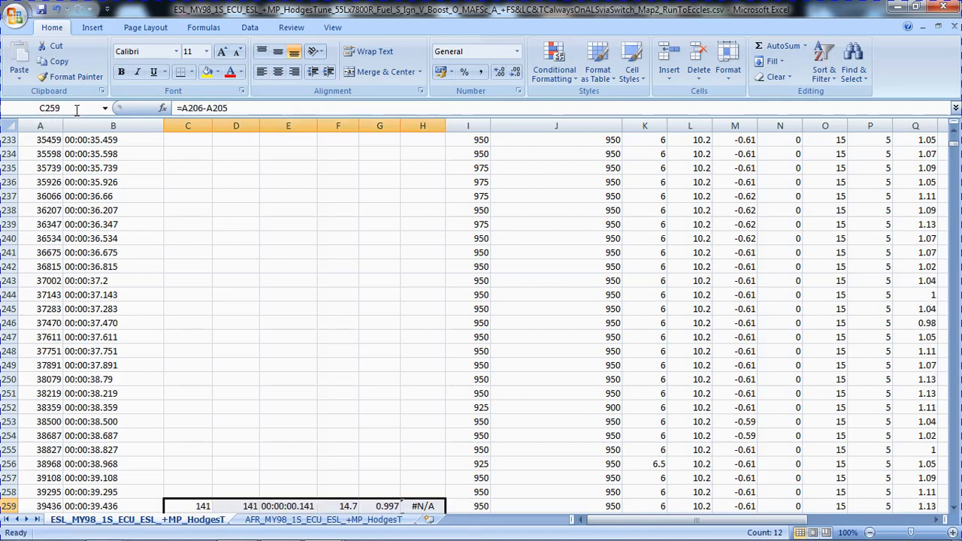
# Highlight the ESL start row 258 with a yellow fill.
pyautogui.scroll(-3, 243, 314)
pyautogui.click(13, 364)
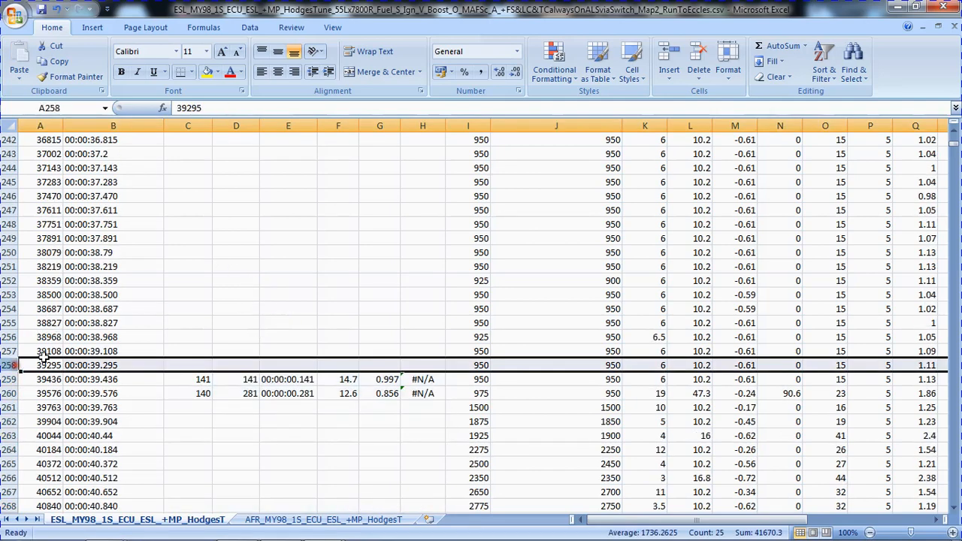
pyautogui.click(206, 72)
pyautogui.click(193, 366)
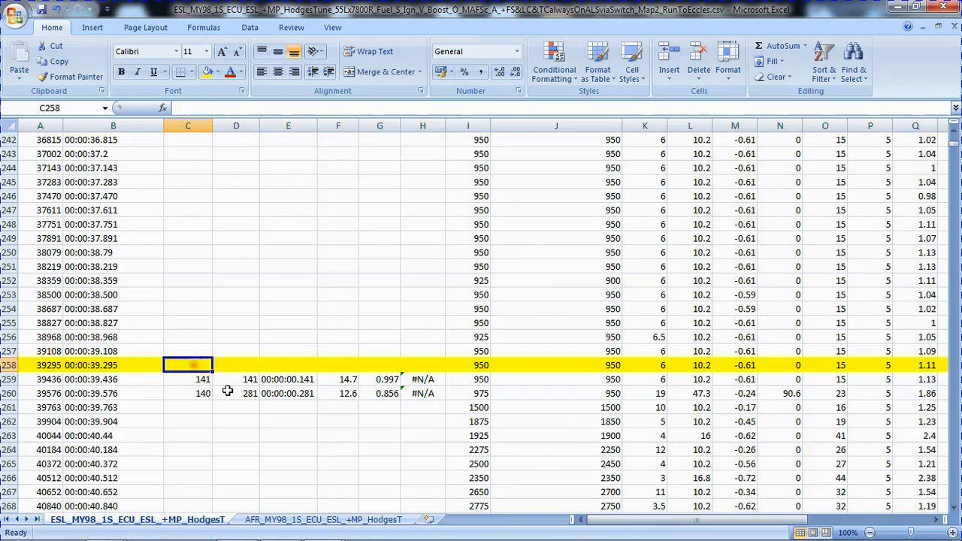
# Change the time delta formula in C259 to =A259-A258.
pyautogui.click(186, 383)
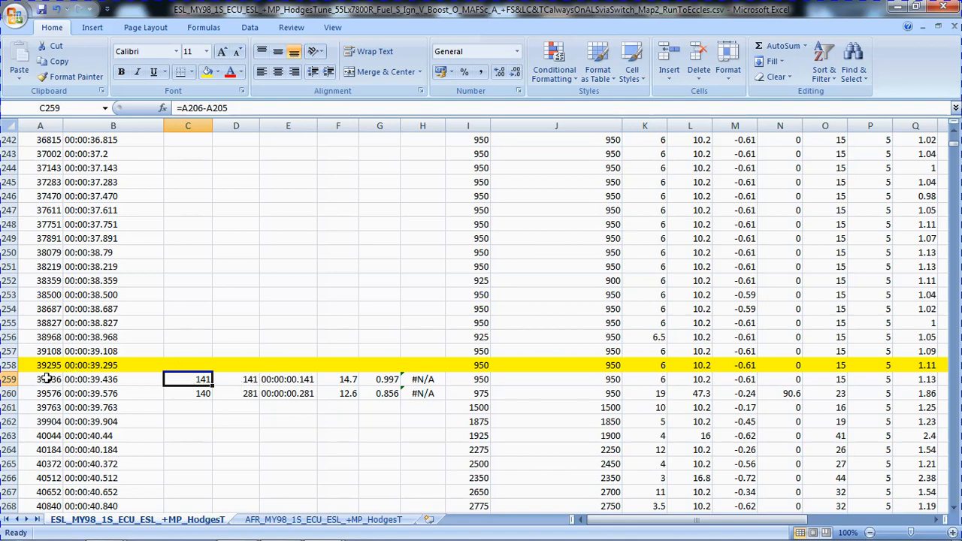
pyautogui.click(231, 108)
pyautogui.hotkey('shift', 'Left')
pyautogui.hotkey('shift', 'Left')
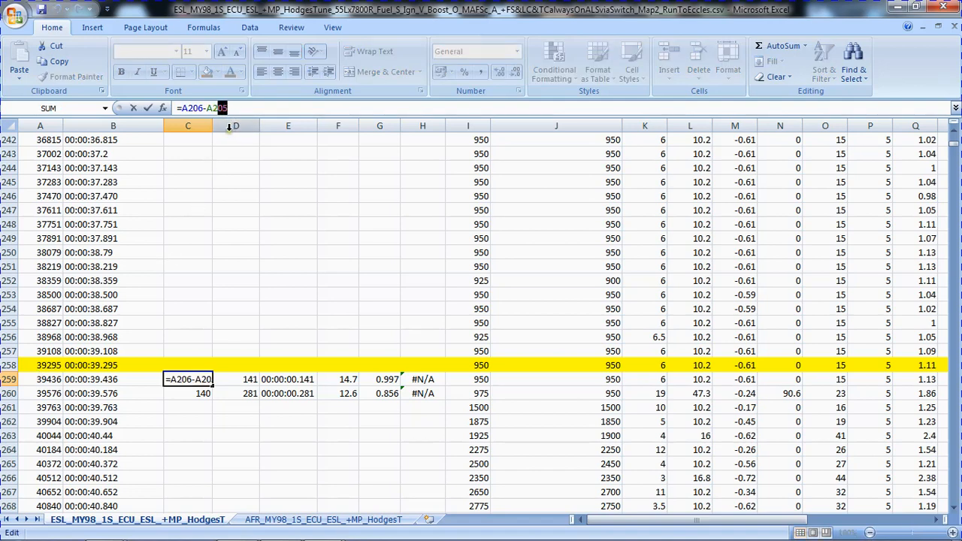
pyautogui.write('58')
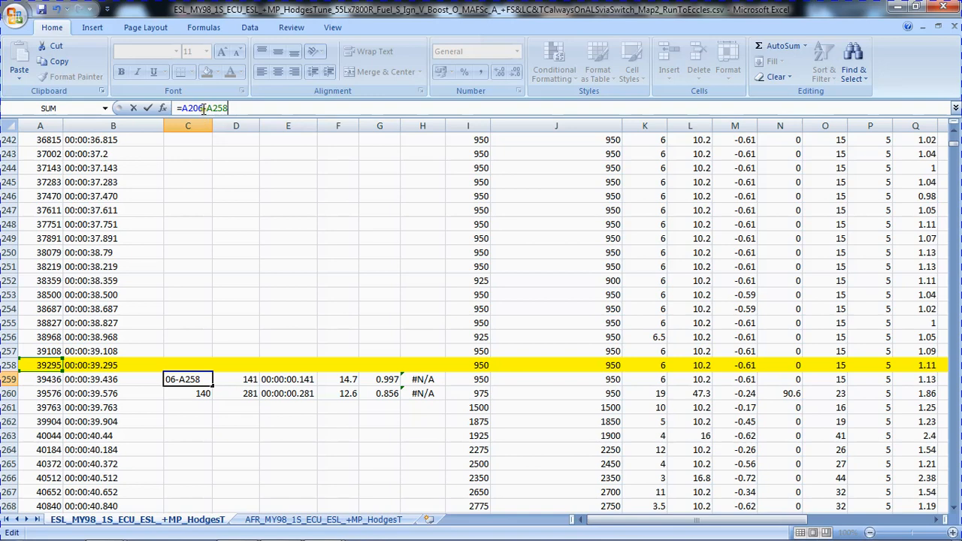
pyautogui.moveTo(203, 109); pyautogui.dragTo(193, 108)
pyautogui.write('59')
pyautogui.press('Return')
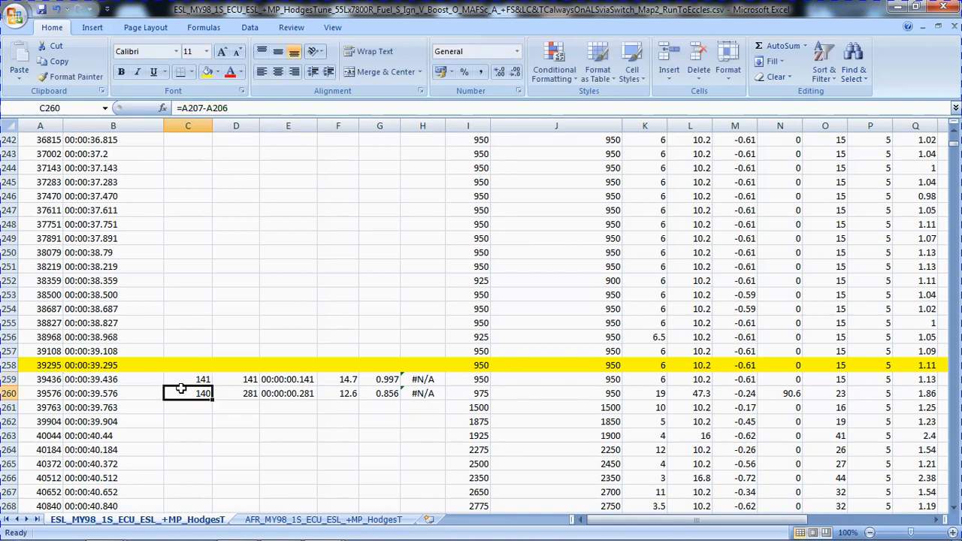
# Fill the C259 time delta formula into C260 and the D260 time total formula up into D259.
pyautogui.click(192, 379)
pyautogui.moveTo(213, 386); pyautogui.dragTo(213, 398)
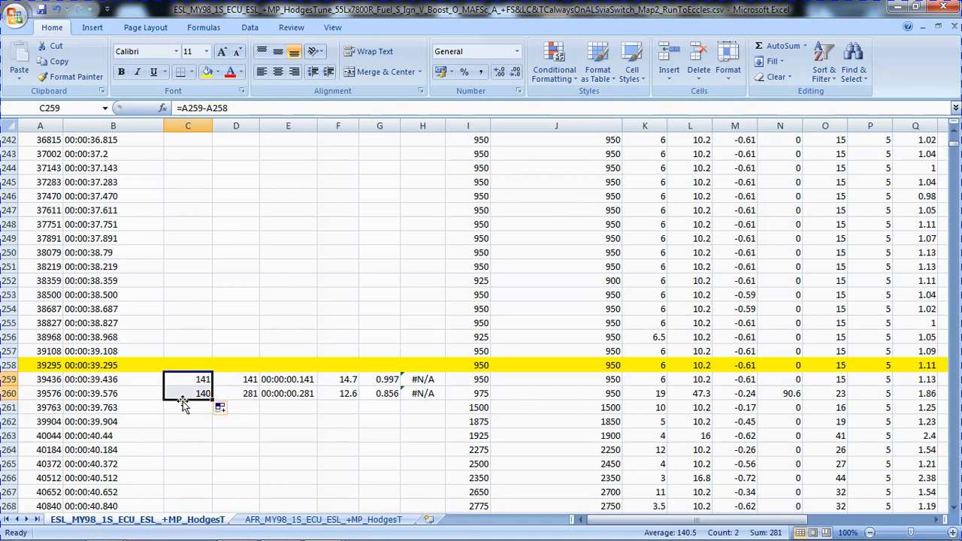
pyautogui.click(236, 393)
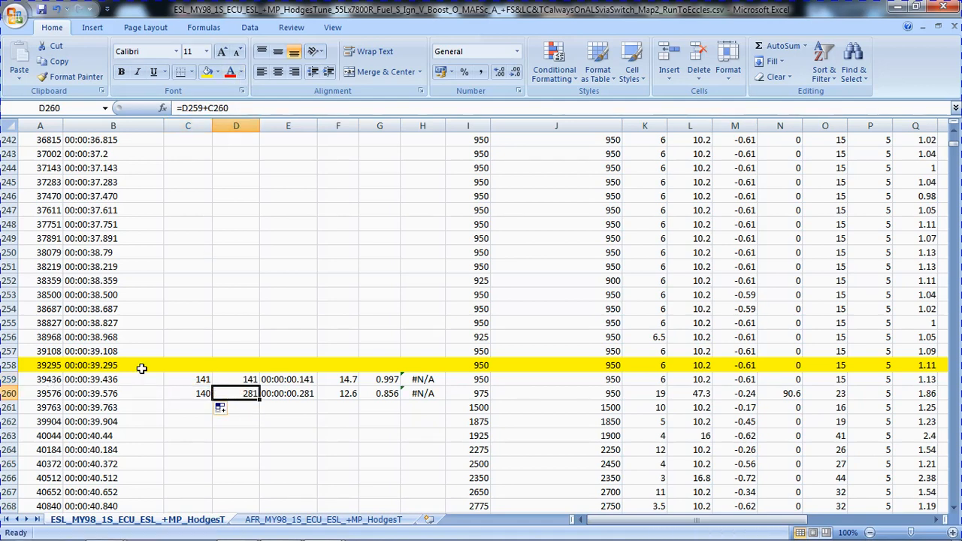
pyautogui.moveTo(260, 400); pyautogui.dragTo(196, 380)
pyautogui.click(194, 382)
# Check the formulas in E259 and H259, and fill the C259:E260 block down the ESL log rows.
pyautogui.click(290, 380)
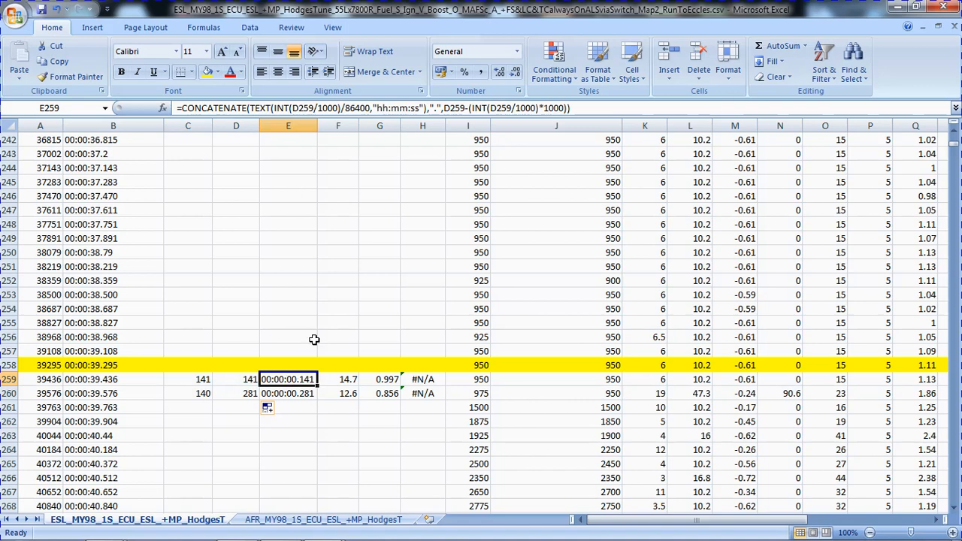
pyautogui.click(345, 380)
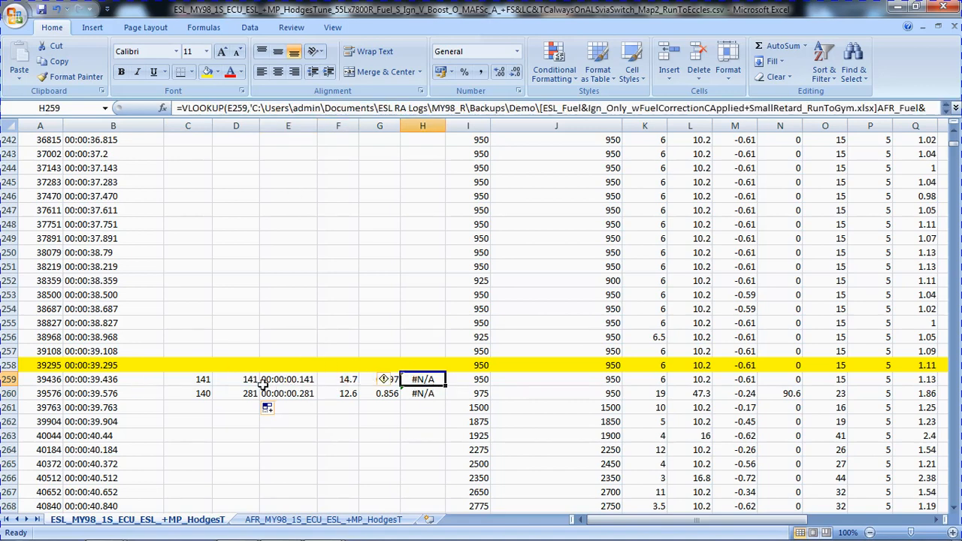
pyautogui.moveTo(194, 380); pyautogui.dragTo(286, 399)
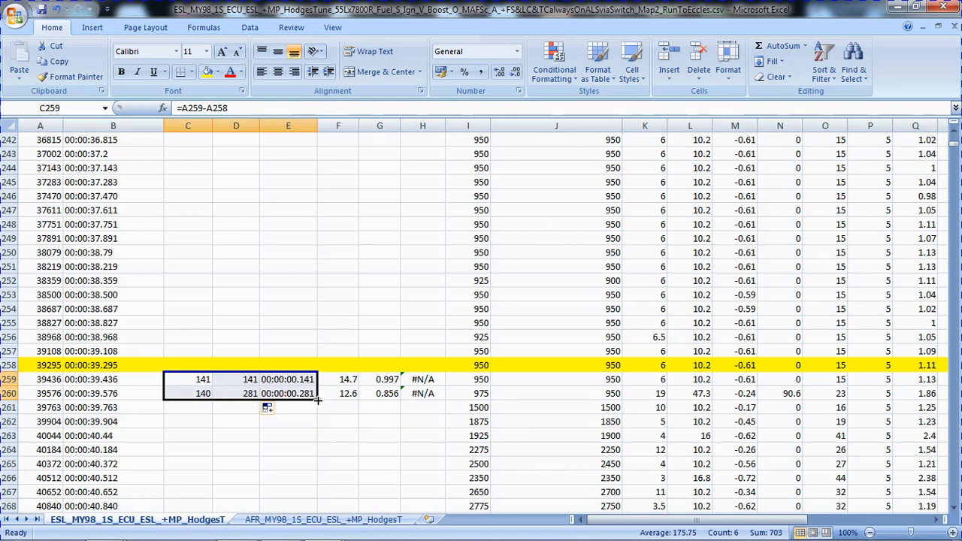
pyautogui.moveTo(318, 401); pyautogui.dragTo(318, 512)
pyautogui.click(190, 382)
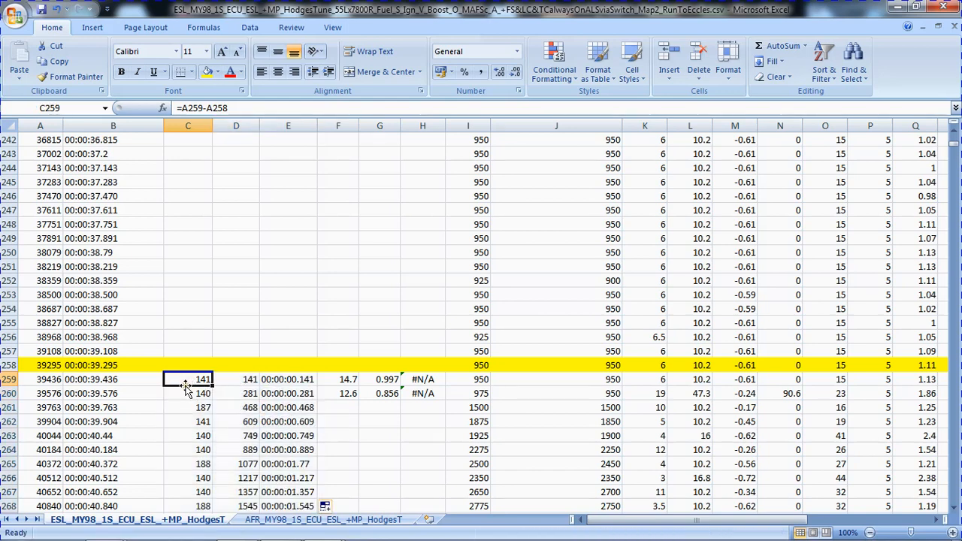
# Fill the B9977:E9978 time formulas down the remaining ESL log rows and check that they reach the last log row.
pyautogui.doubleClick(185, 386)
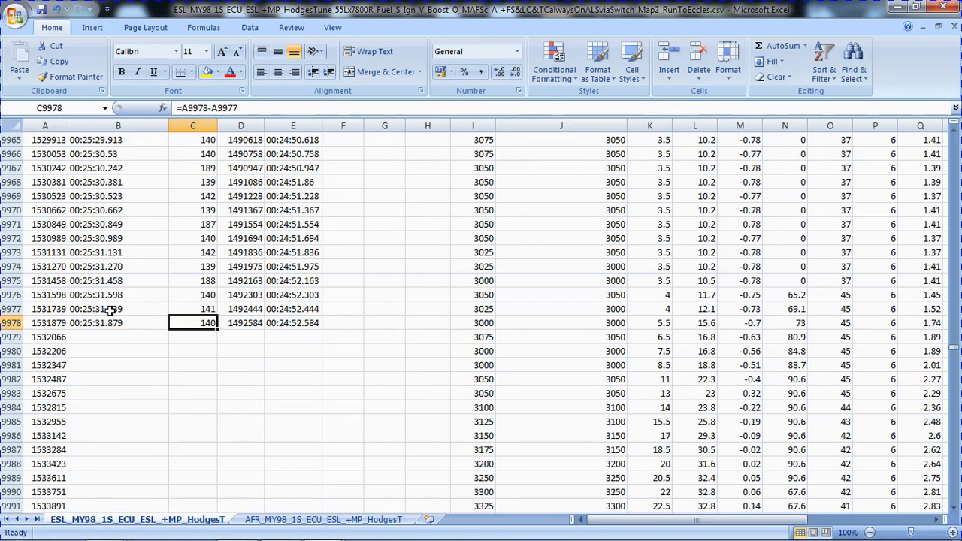
pyautogui.moveTo(112, 310); pyautogui.dragTo(291, 329)
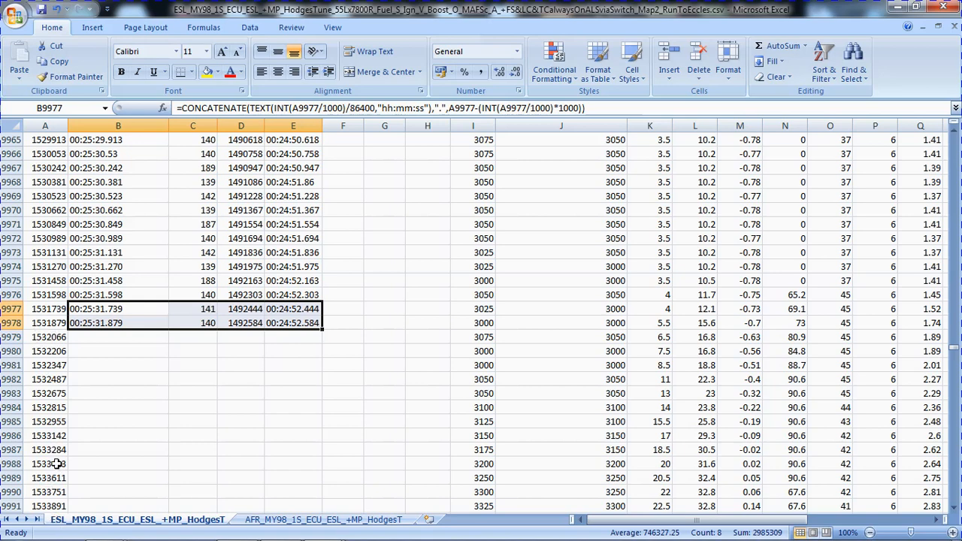
pyautogui.doubleClick(322, 330)
pyautogui.click(109, 340)
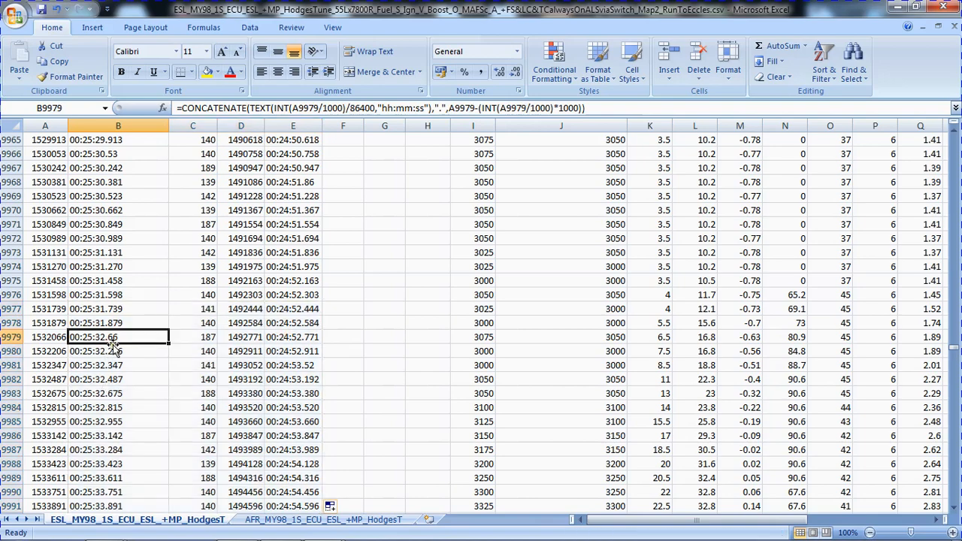
pyautogui.hotkey('ctrl', 'Down')
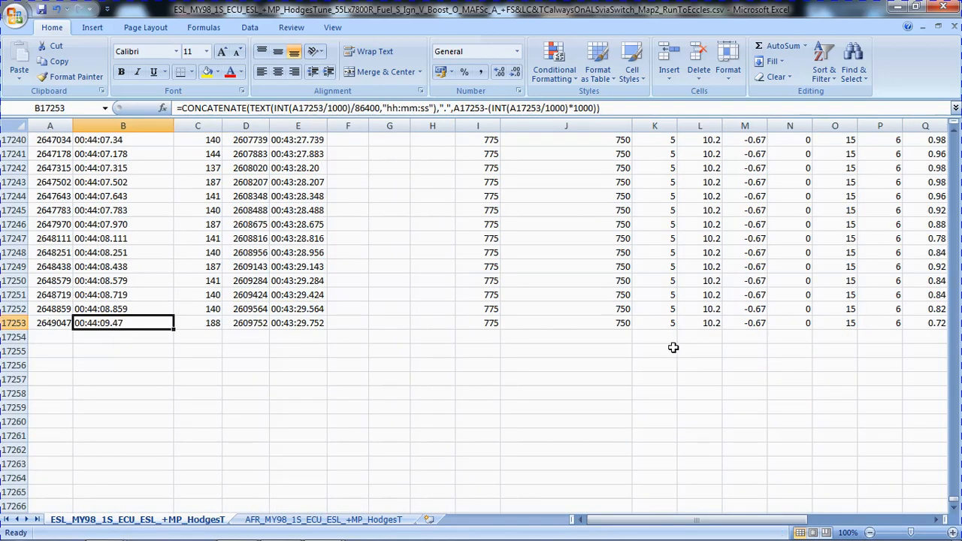
pyautogui.doubleClick(142, 316)
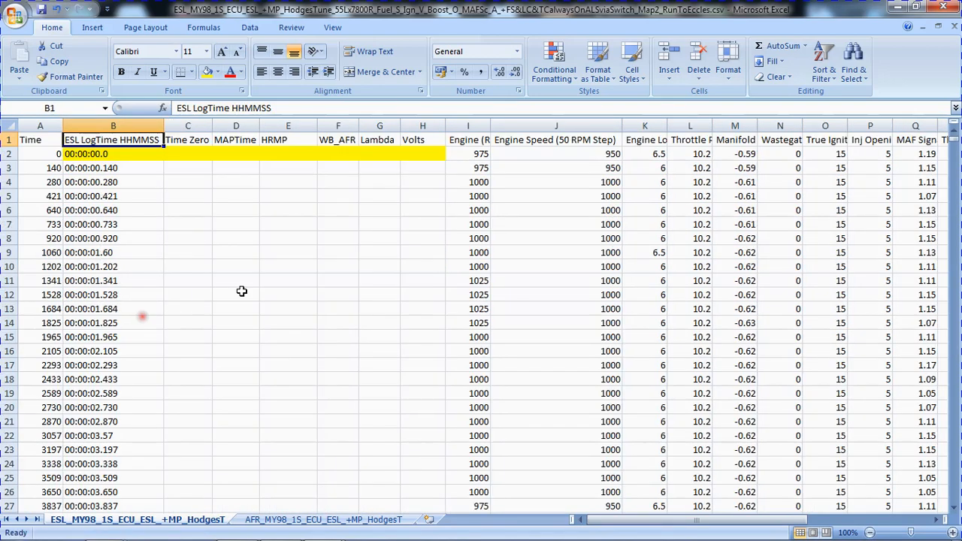
# Replace the table range in the F259 WB_AFR lookup with D432:J25954 on the AFR_MY98_1S_ECU_ESL_+MP_HodgesT sheet, keeping column index 2.
pyautogui.click(231, 212)
pyautogui.click(193, 217)
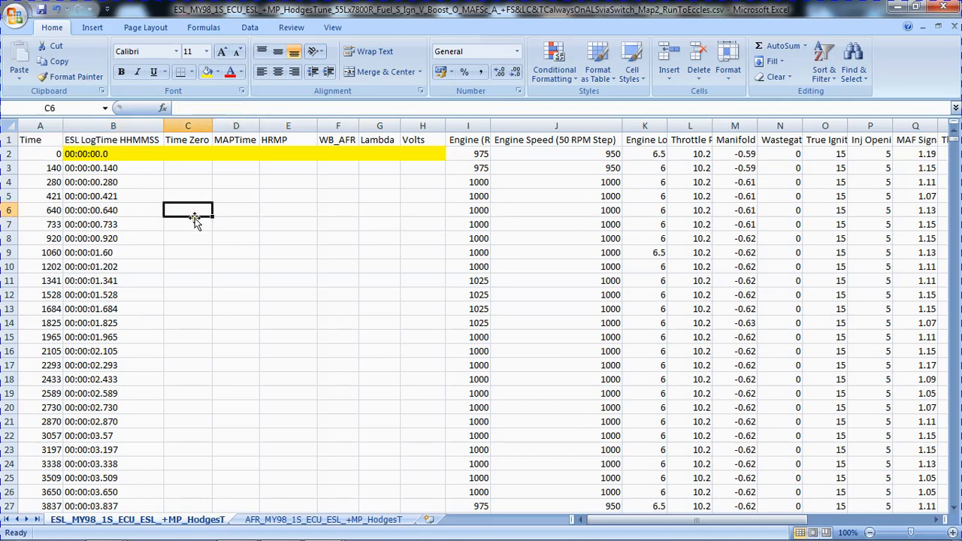
pyautogui.doubleClick(194, 218)
pyautogui.click(293, 337)
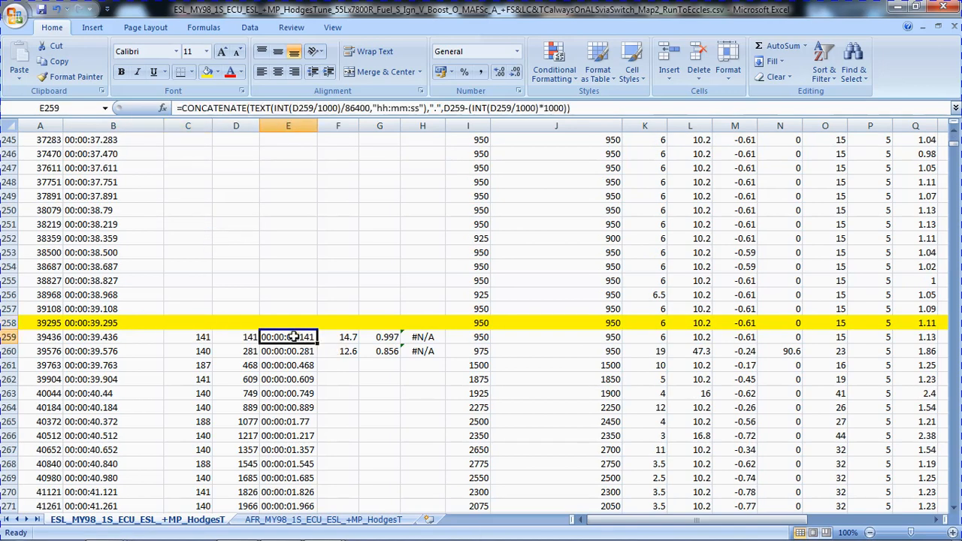
pyautogui.click(343, 337)
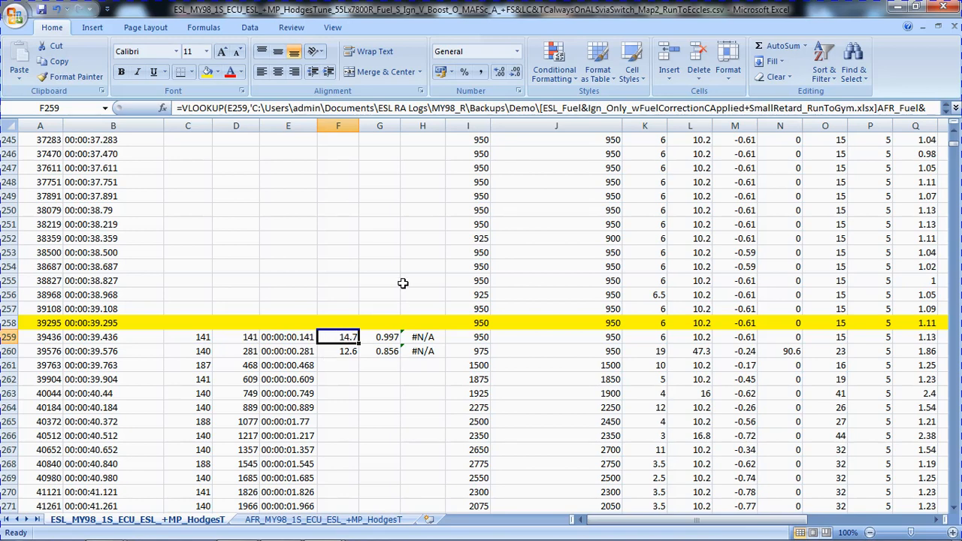
pyautogui.click(441, 107)
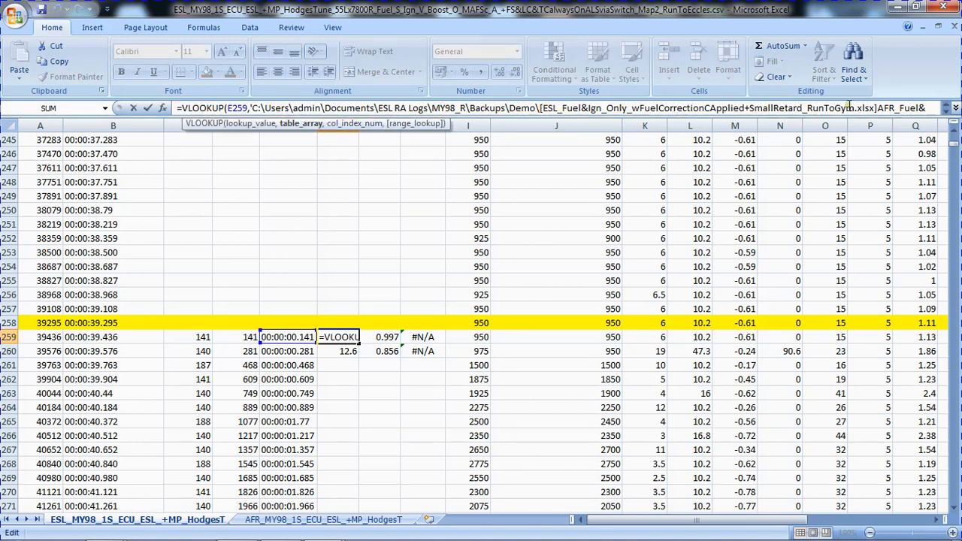
pyautogui.click(301, 124)
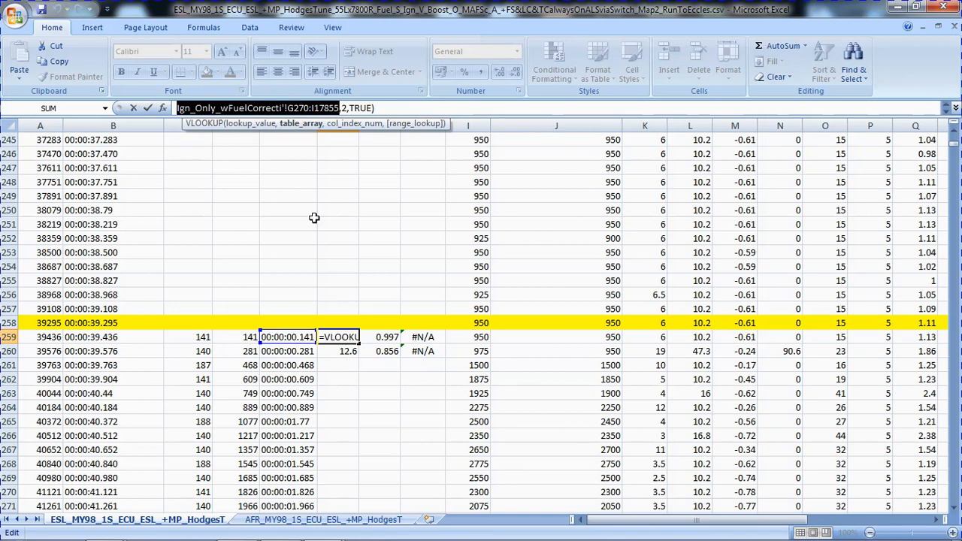
pyautogui.click(312, 524)
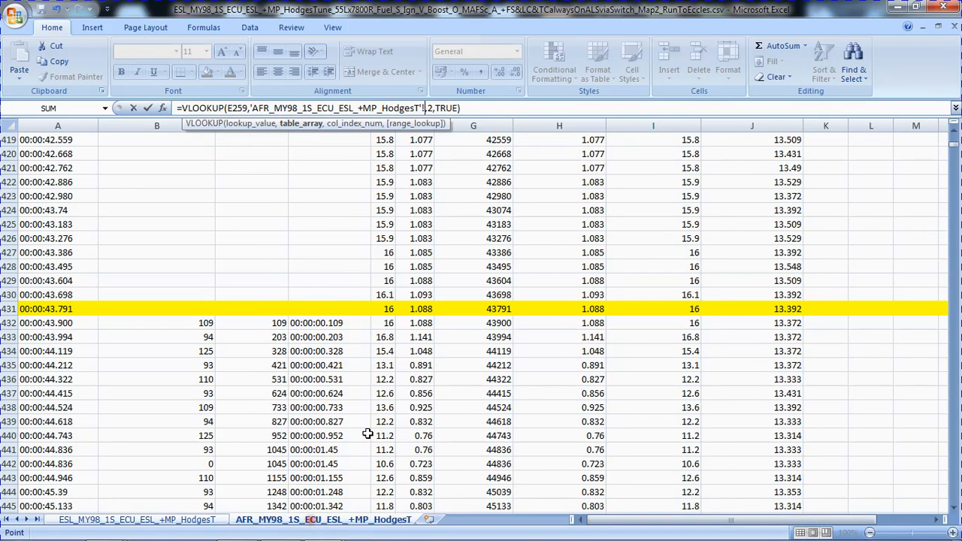
pyautogui.click(324, 323)
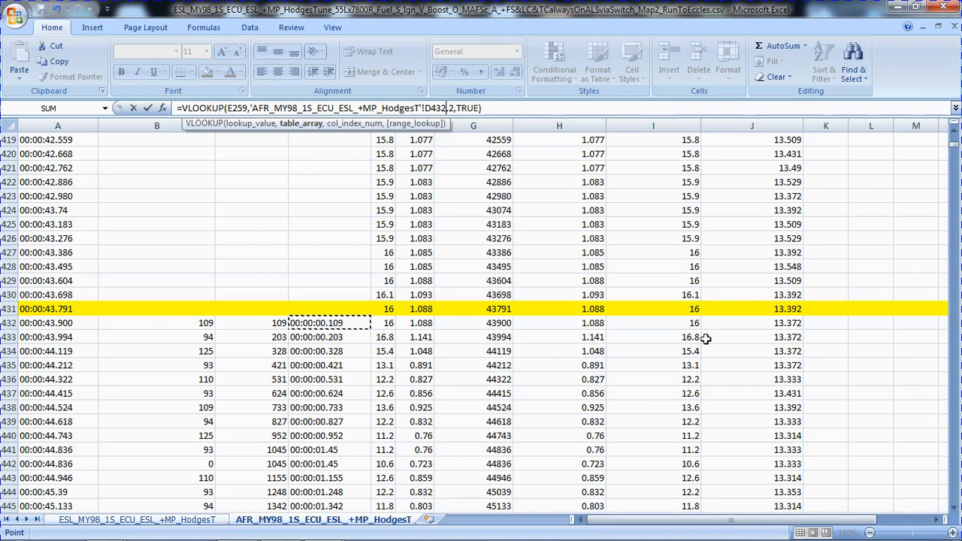
pyautogui.moveTo(950, 149); pyautogui.dragTo(953, 502)
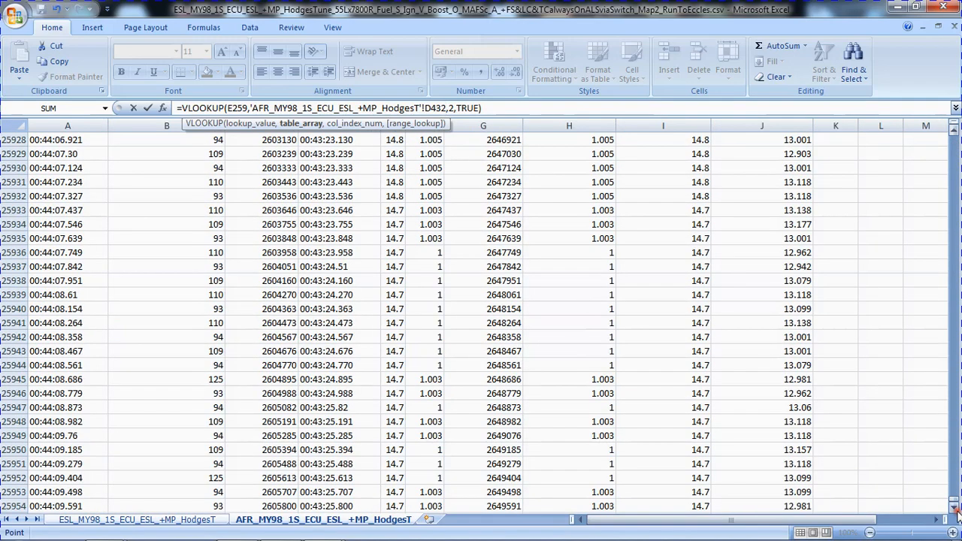
pyautogui.click(954, 508)
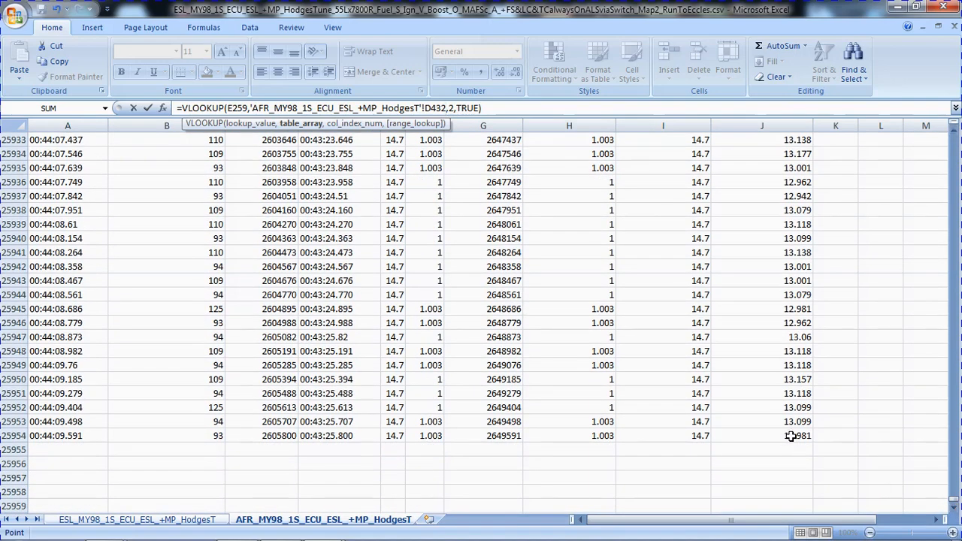
pyautogui.keyDown('shift'); pyautogui.click(792, 436); pyautogui.keyUp('shift')
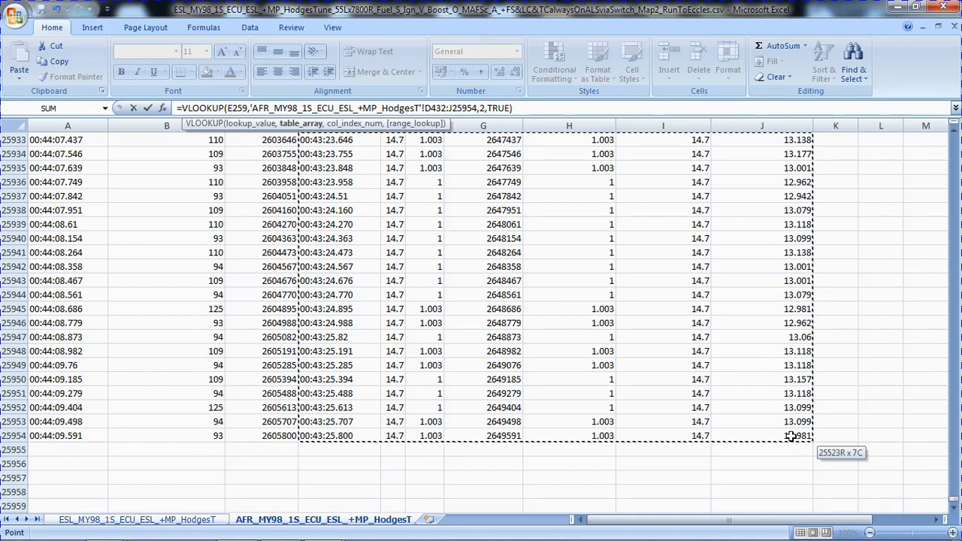
pyautogui.press('Return')
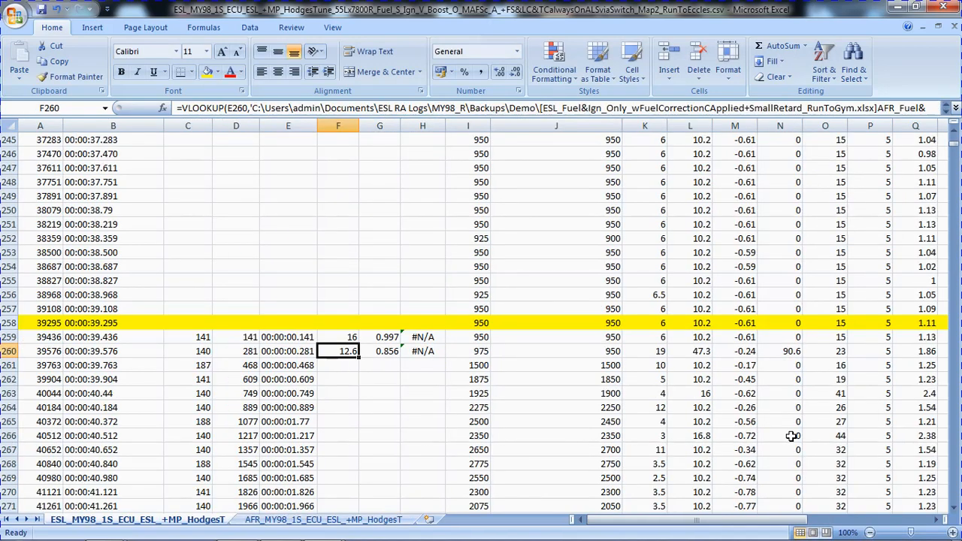
# Fill the F259 lookup formula down the WB_AFR column and check the copied formula in F261.
pyautogui.click(342, 334)
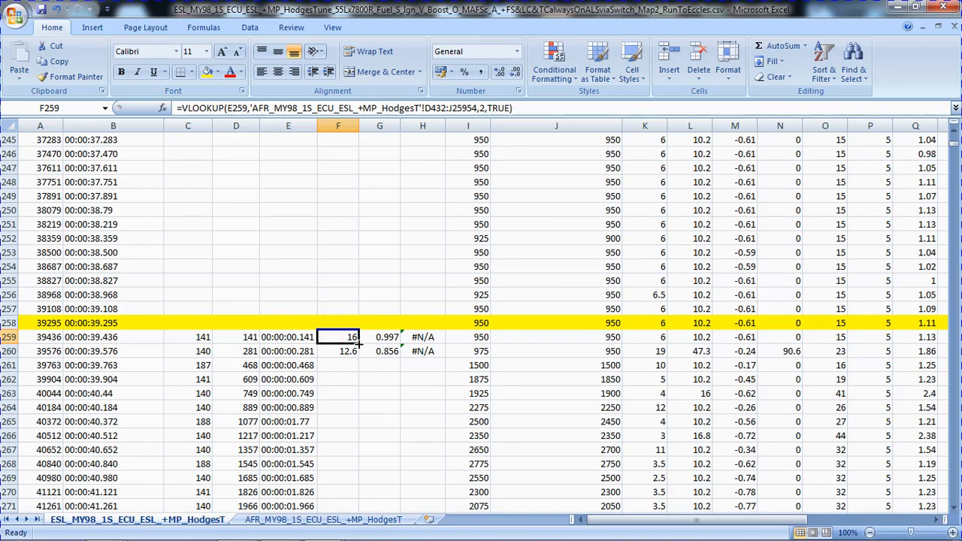
pyautogui.moveTo(359, 344); pyautogui.dragTo(360, 356)
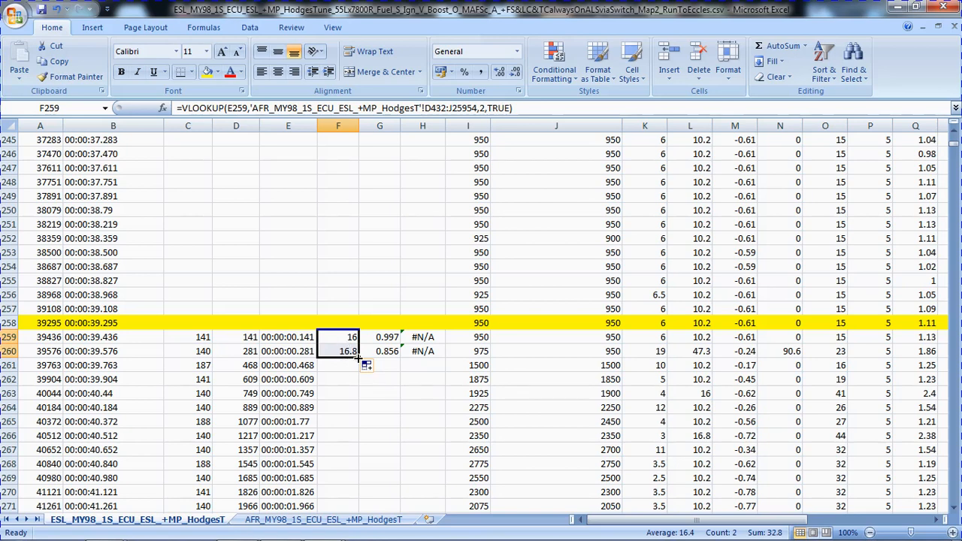
pyautogui.doubleClick(359, 356)
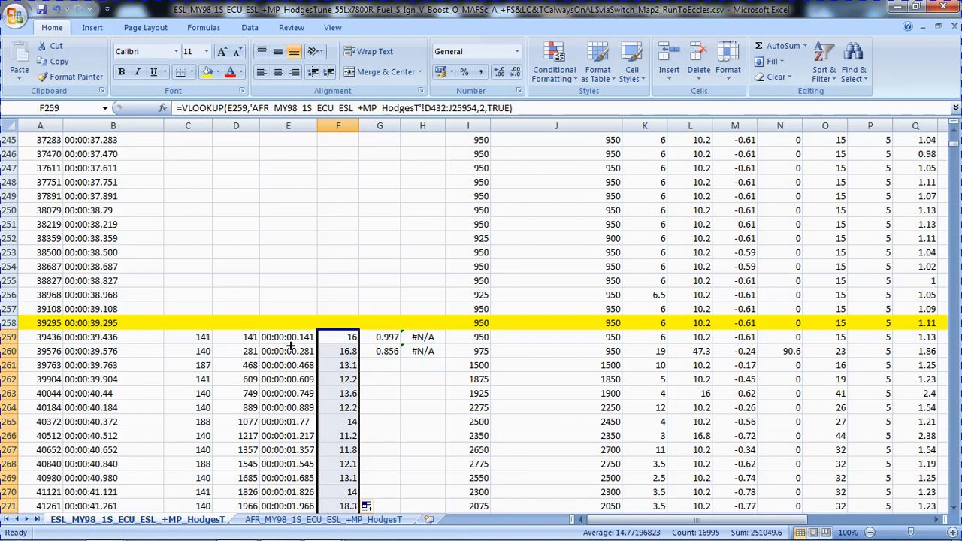
pyautogui.click(281, 339)
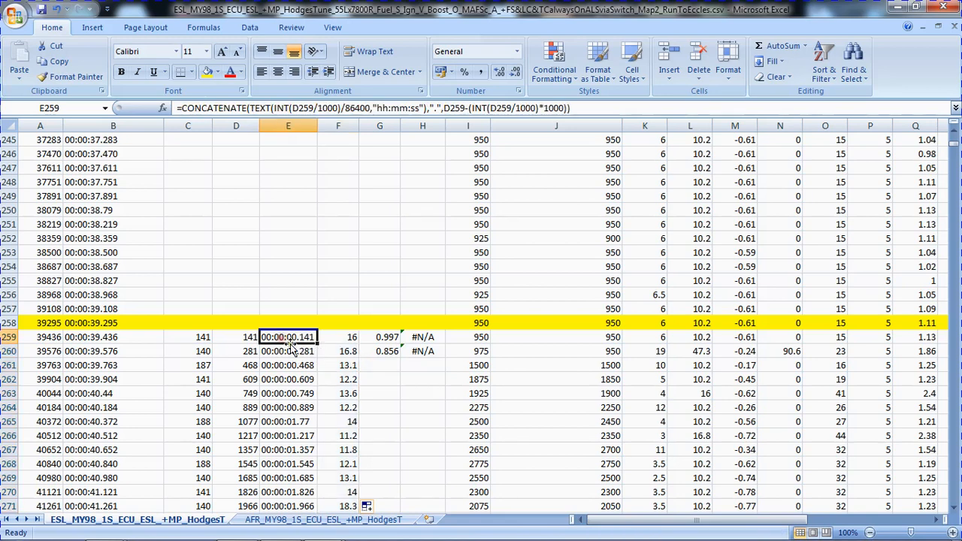
pyautogui.click(349, 366)
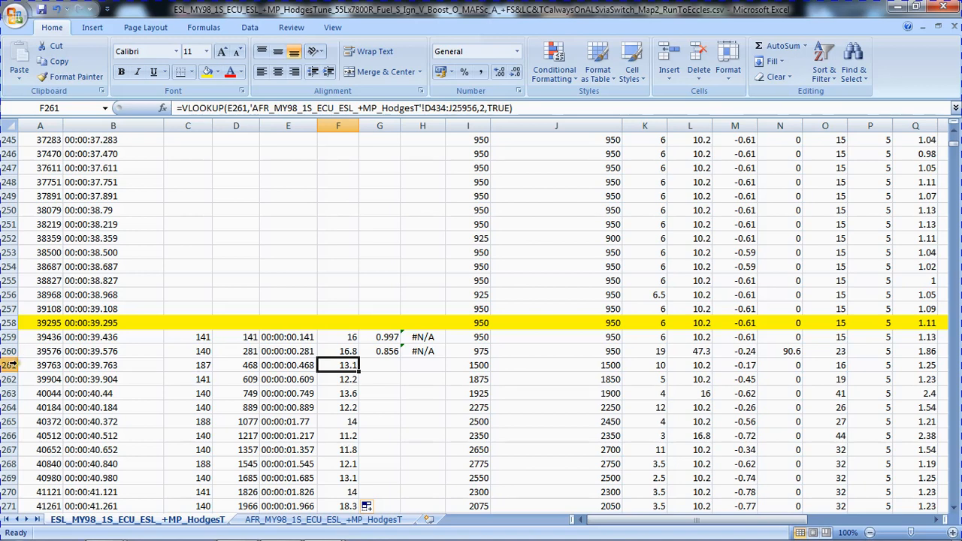
pyautogui.click(385, 364)
pyautogui.click(392, 339)
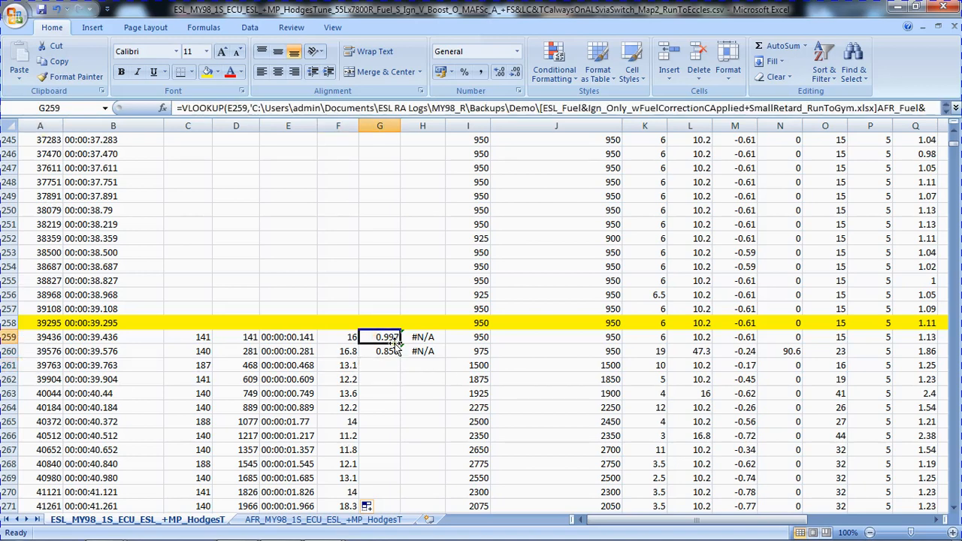
pyautogui.click(402, 107)
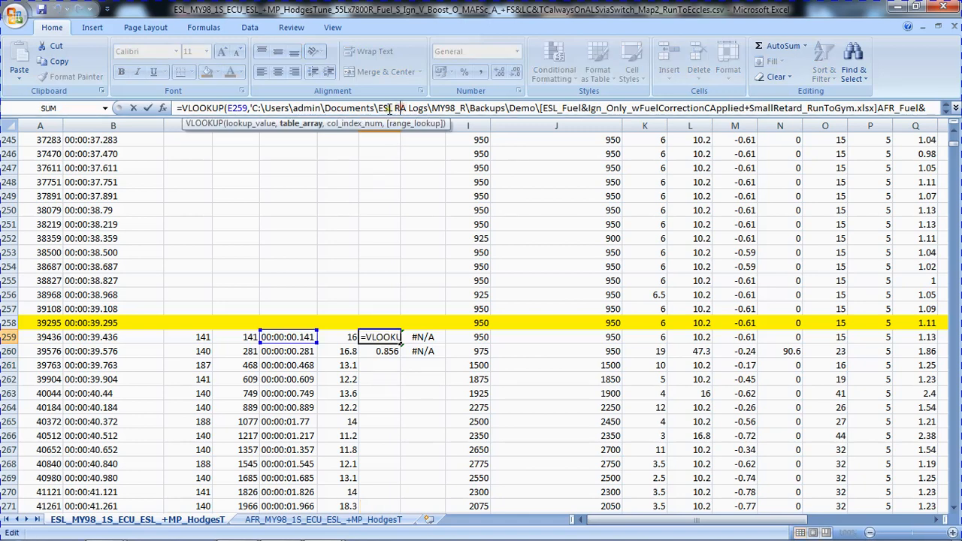
pyautogui.click(304, 125)
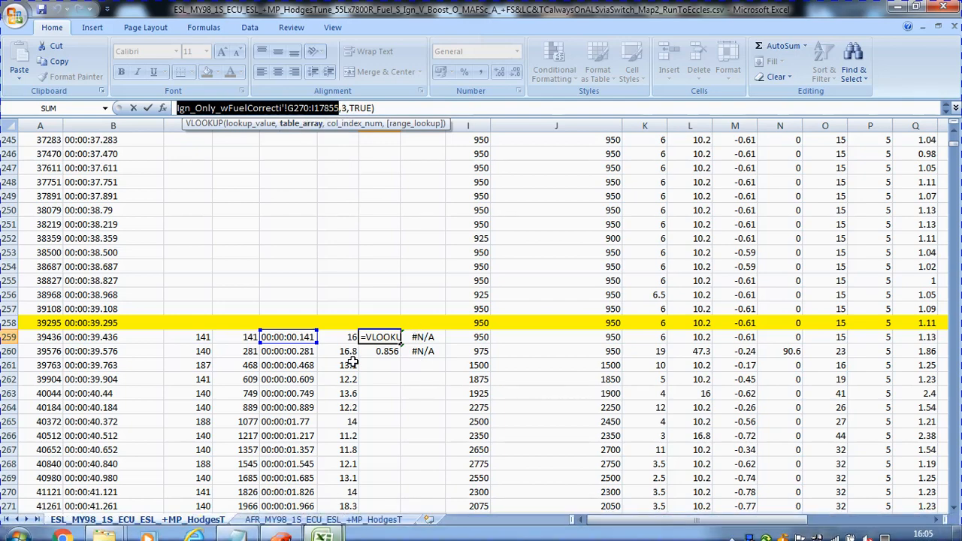
pyautogui.click(331, 520)
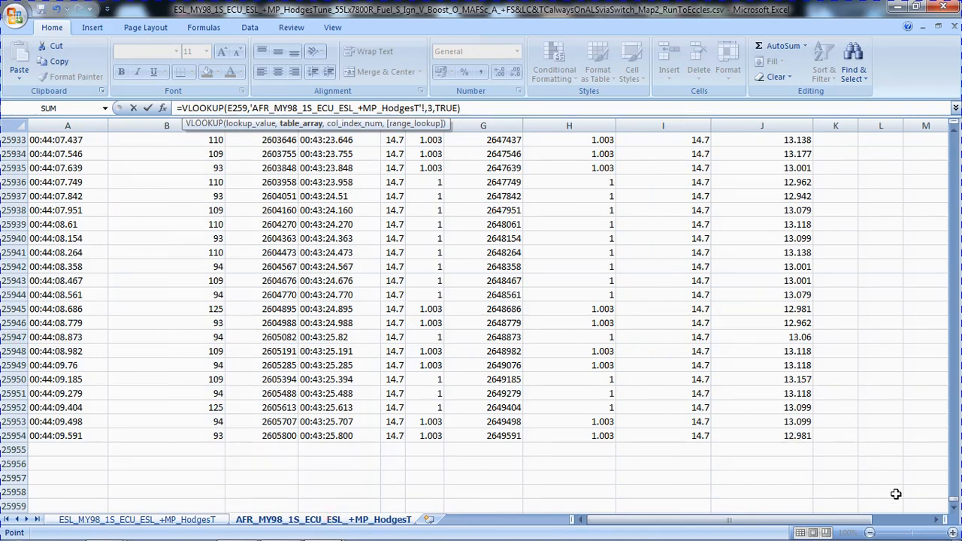
pyautogui.click(797, 436)
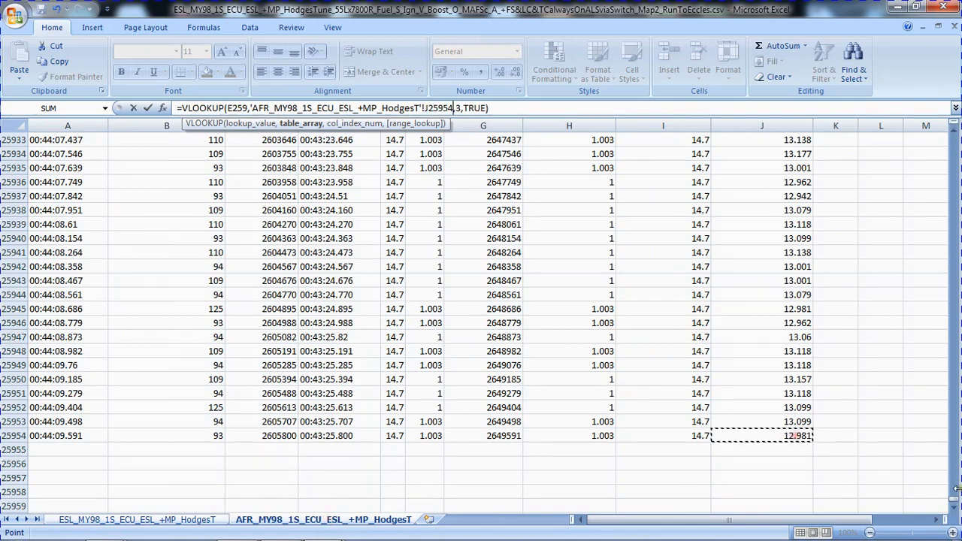
pyautogui.moveTo(956, 503); pyautogui.dragTo(944, 143)
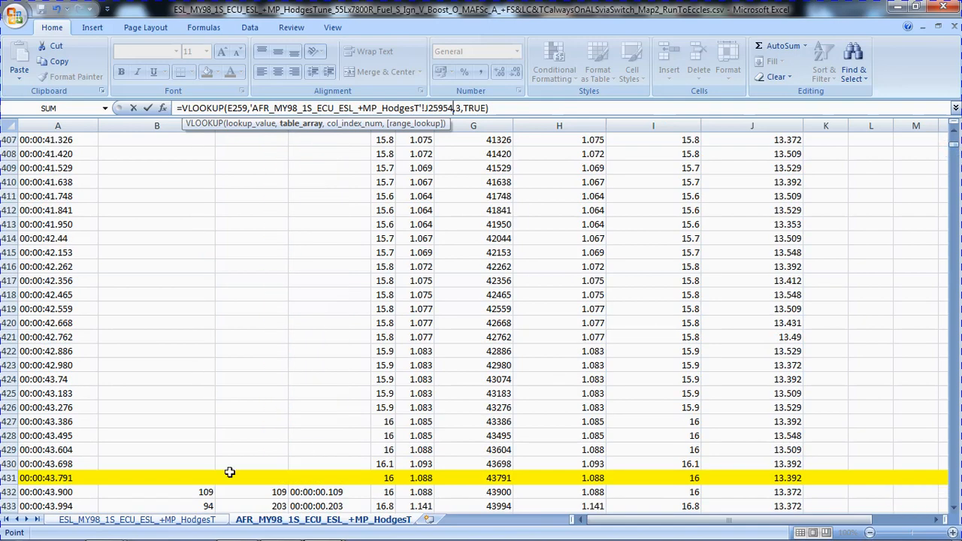
pyautogui.keyDown('shift'); pyautogui.click(334, 493); pyautogui.keyUp('shift')
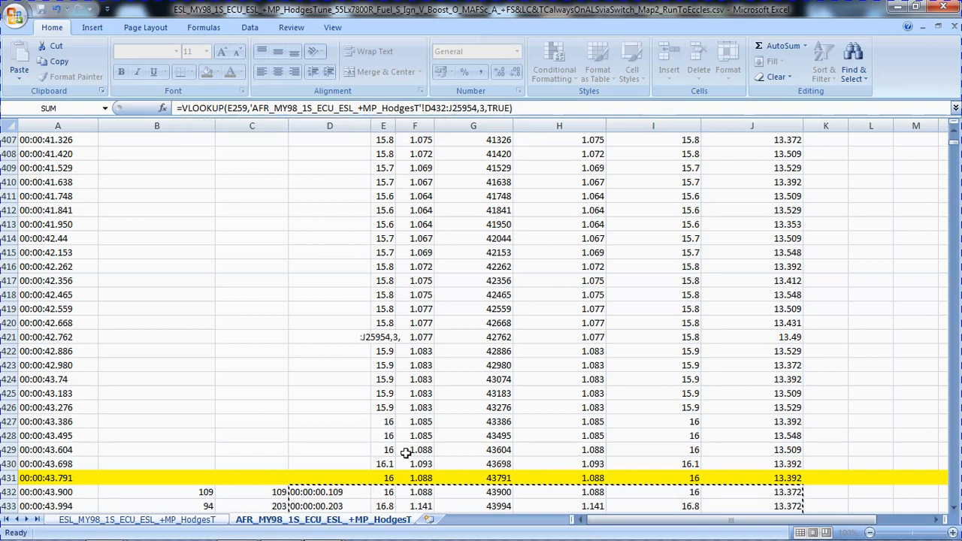
pyautogui.press('Return')
# Fill the G259 lookup formula into G260 and on down the Lambda column.
pyautogui.click(384, 337)
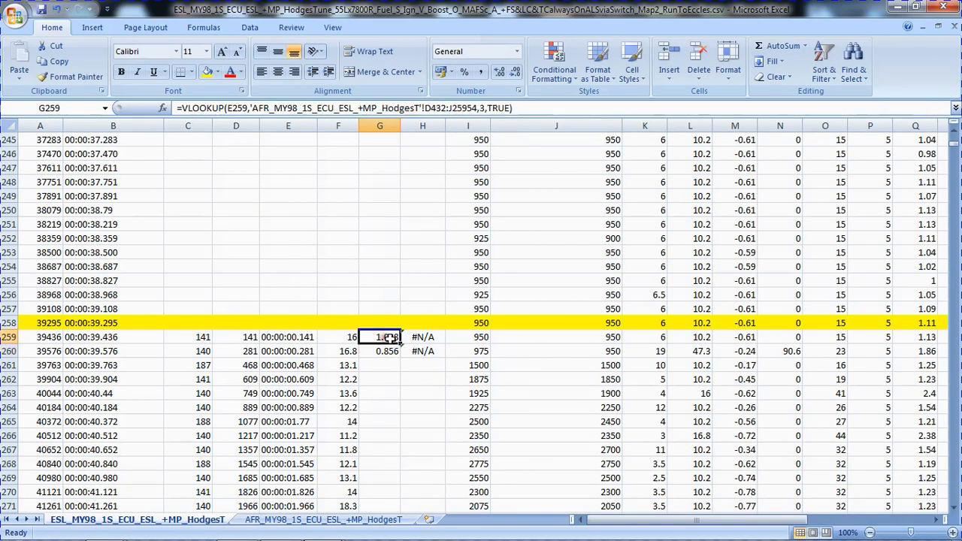
pyautogui.moveTo(400, 342); pyautogui.dragTo(400, 357)
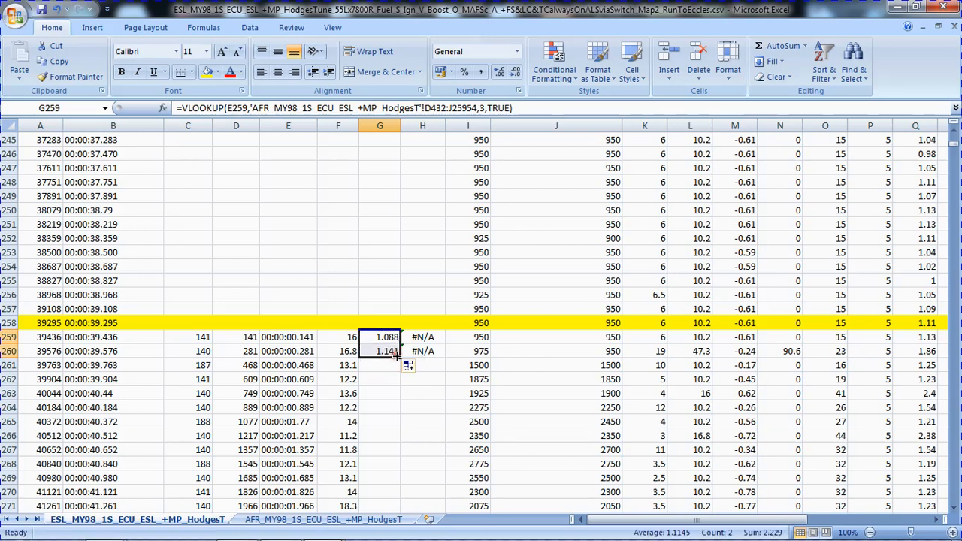
pyautogui.doubleClick(400, 357)
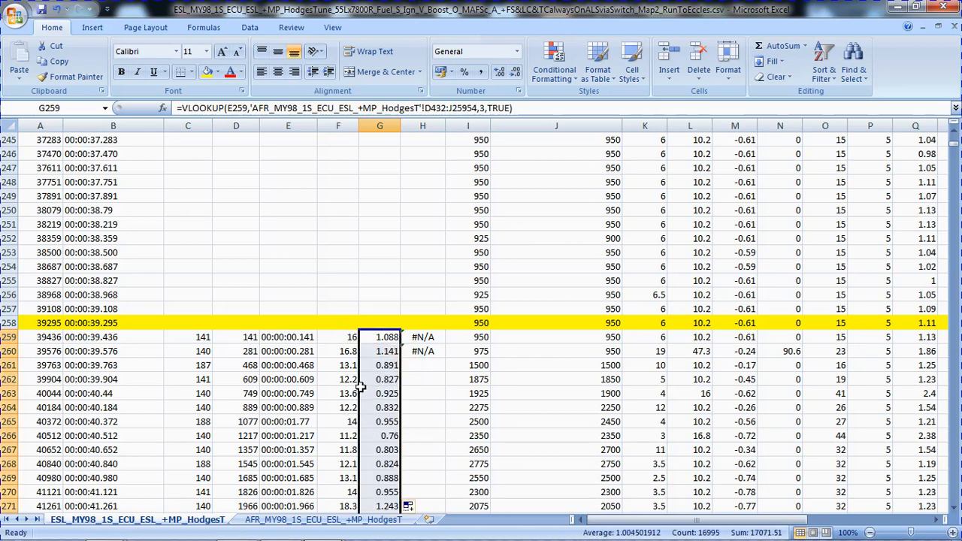
# Replace the table range in the H259 Volts lookup with D432:J25954 on the AFR_MY98 sheet, keeping column index 7.
pyautogui.click(424, 341)
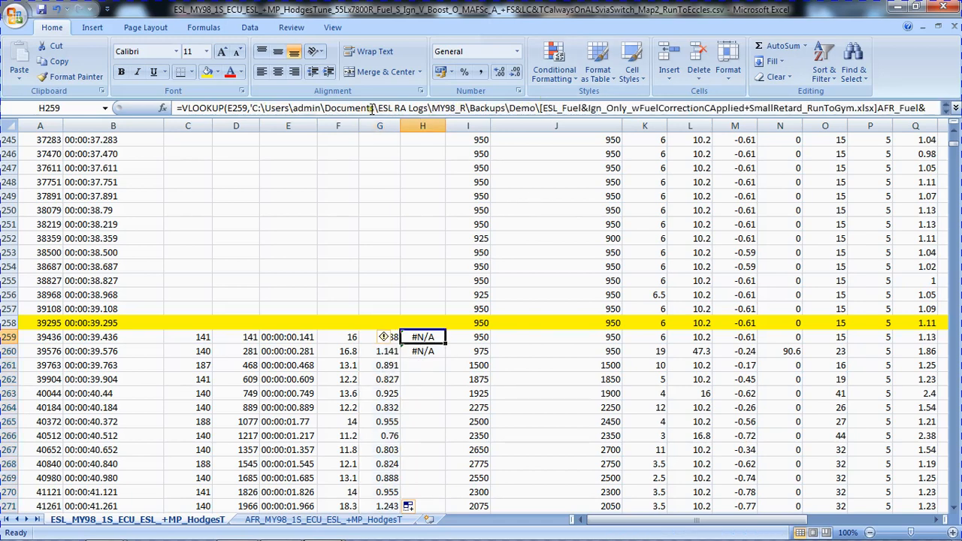
pyautogui.click(404, 108)
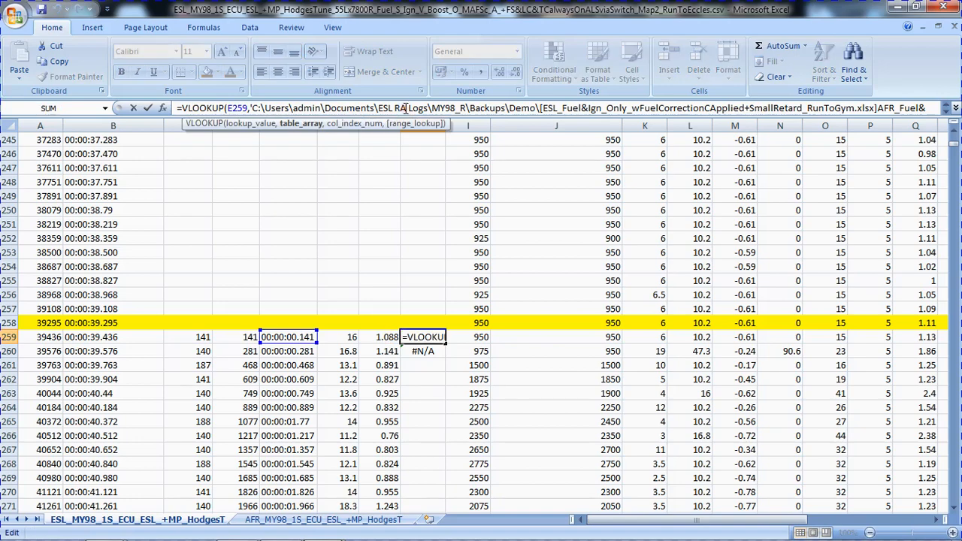
pyautogui.click(301, 124)
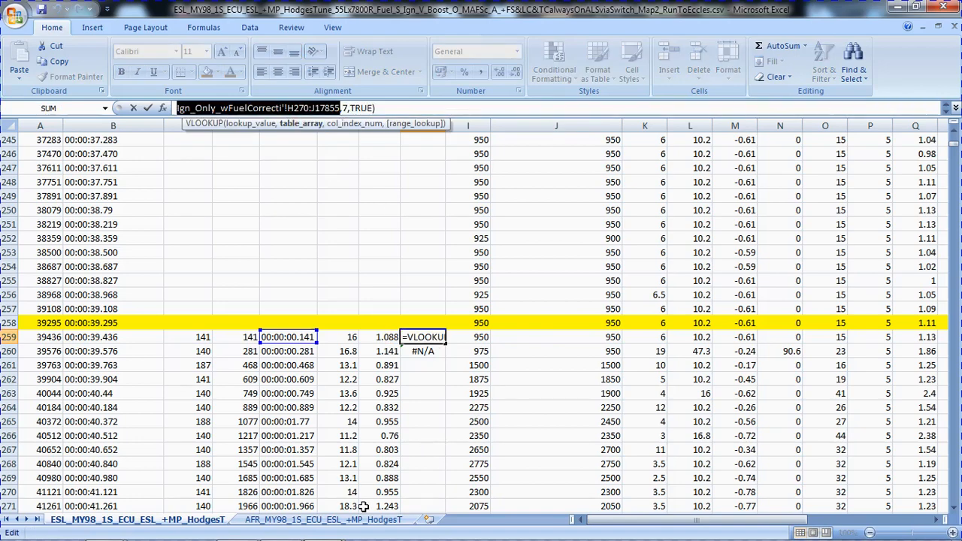
pyautogui.click(331, 524)
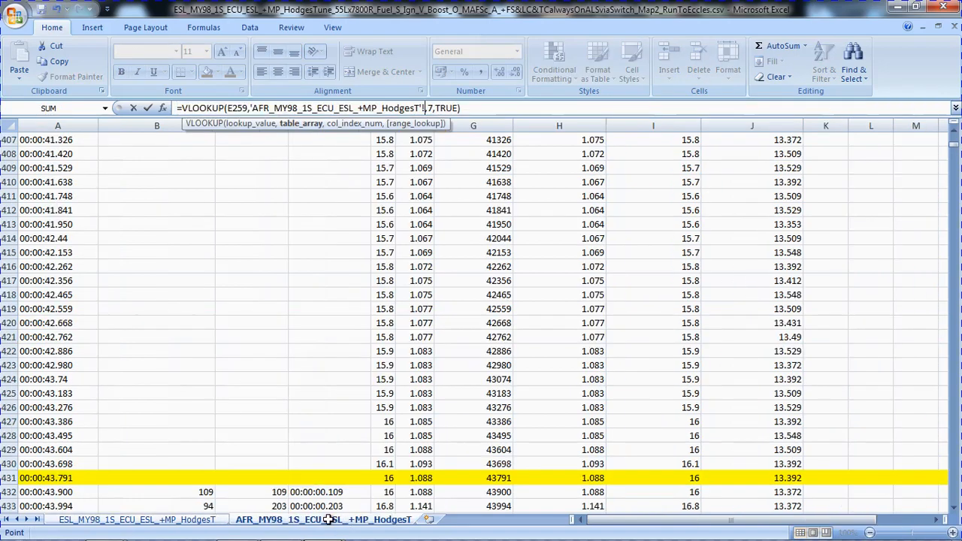
pyautogui.click(331, 492)
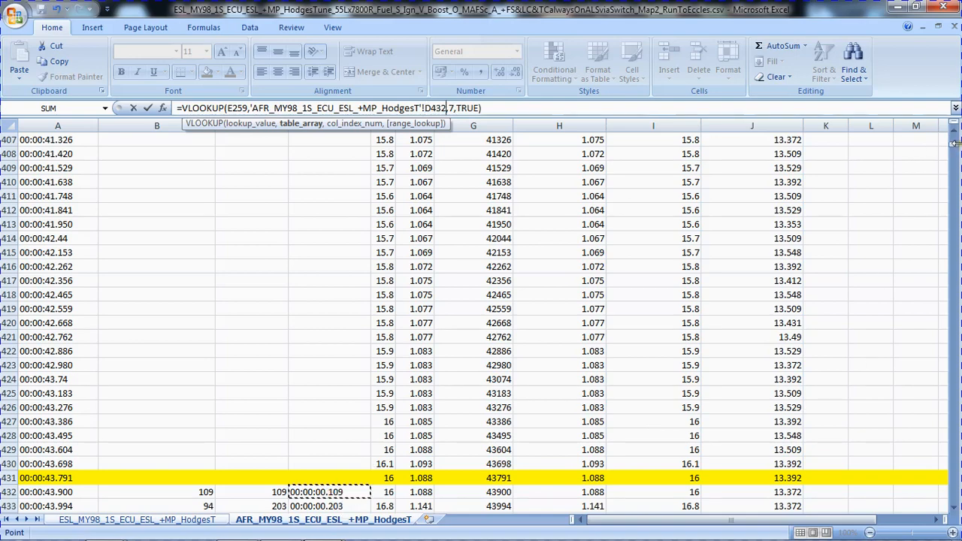
pyautogui.moveTo(953, 147); pyautogui.dragTo(953, 151)
pyautogui.moveTo(953, 499); pyautogui.dragTo(953, 535)
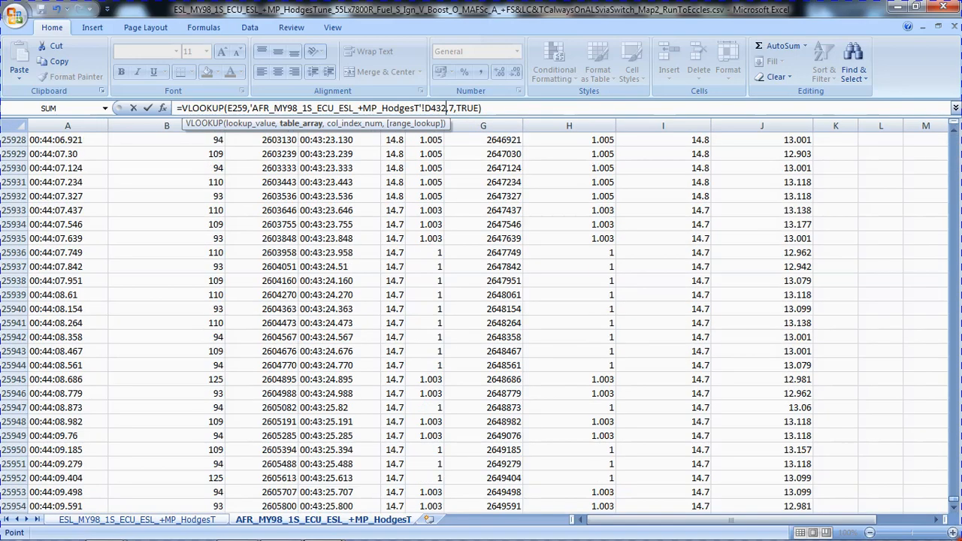
pyautogui.click(954, 506)
pyautogui.click(955, 505)
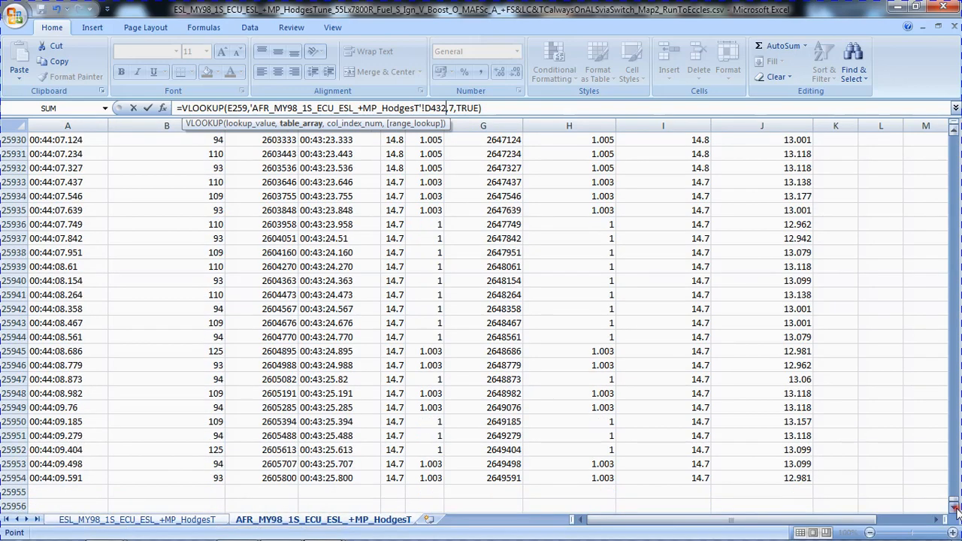
pyautogui.keyDown('shift'); pyautogui.click(793, 478); pyautogui.keyUp('shift')
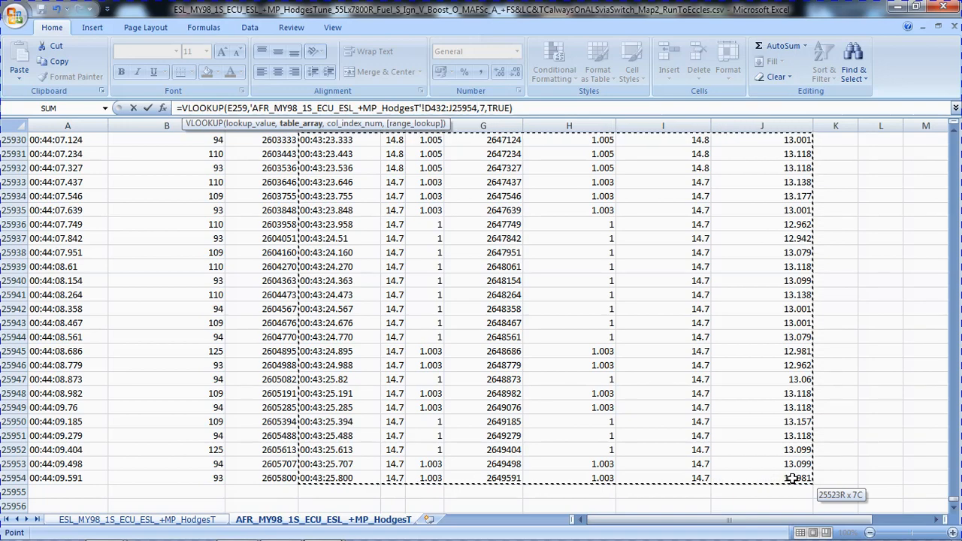
pyautogui.press('Return')
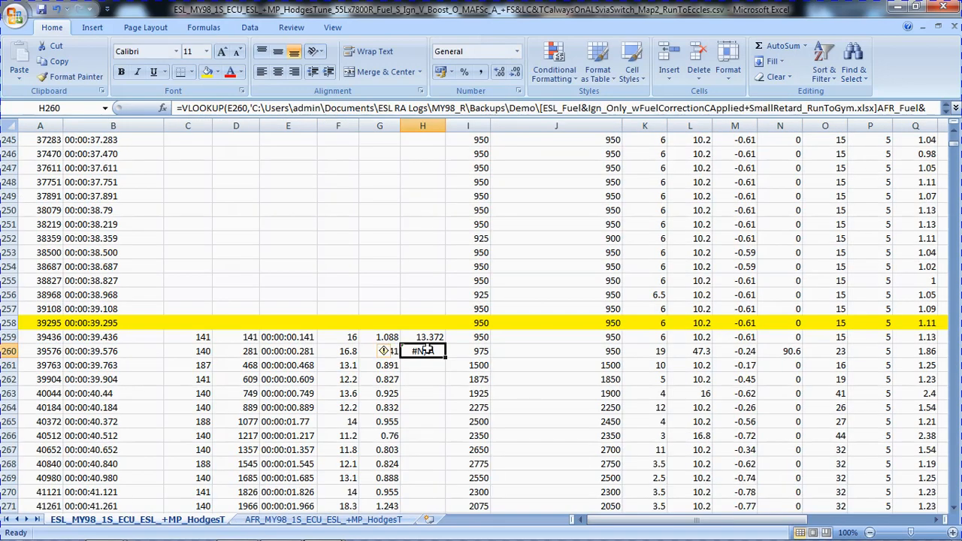
# Fill the H259 lookup formula into H260 and on down the Volts column.
pyautogui.click(420, 336)
pyautogui.moveTo(448, 343); pyautogui.dragTo(449, 364)
pyautogui.doubleClick(446, 358)
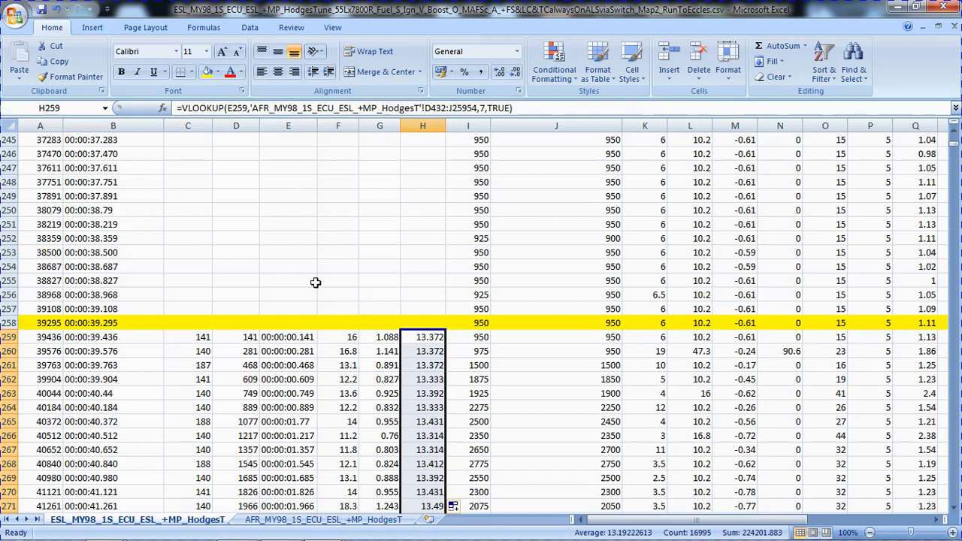
pyautogui.click(333, 333)
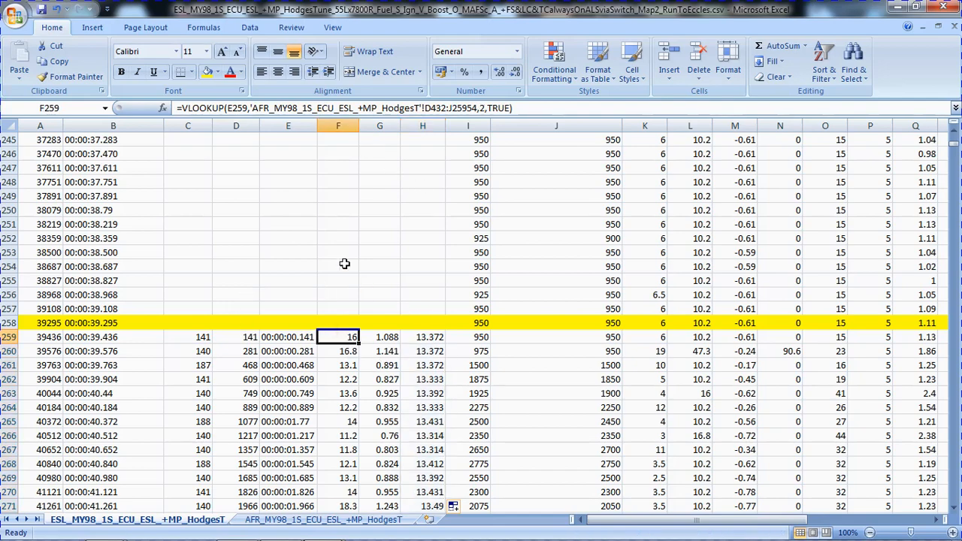
# Save the merged log as an Excel Workbook (*.xlsx) in the Processed folder, keeping the RunToEccles file name.
pyautogui.click(16, 15)
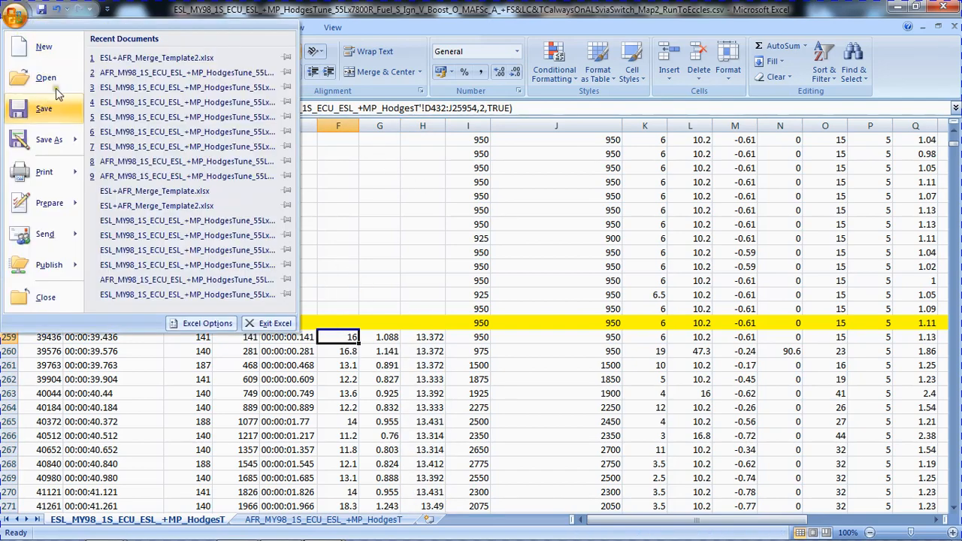
pyautogui.moveTo(75, 139)
pyautogui.click(190, 66)
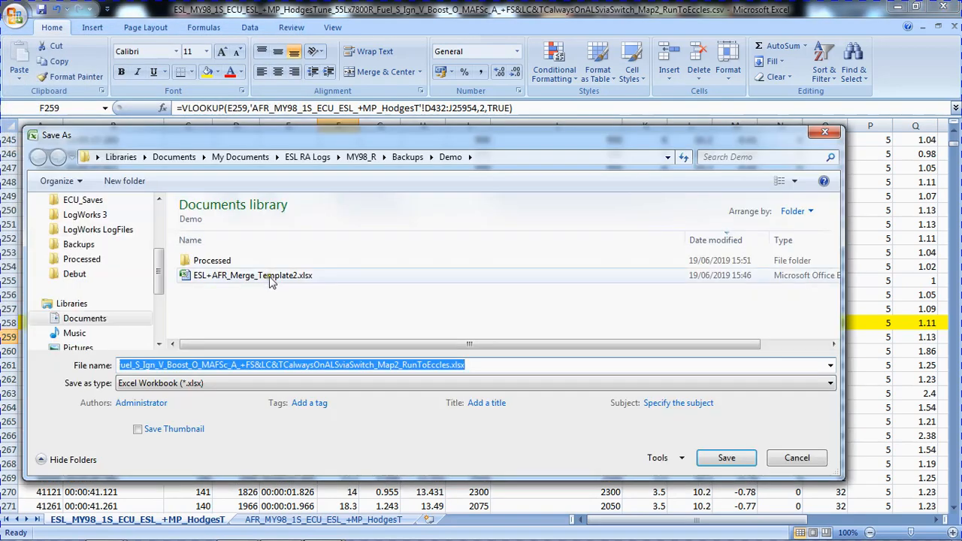
pyautogui.click(227, 263)
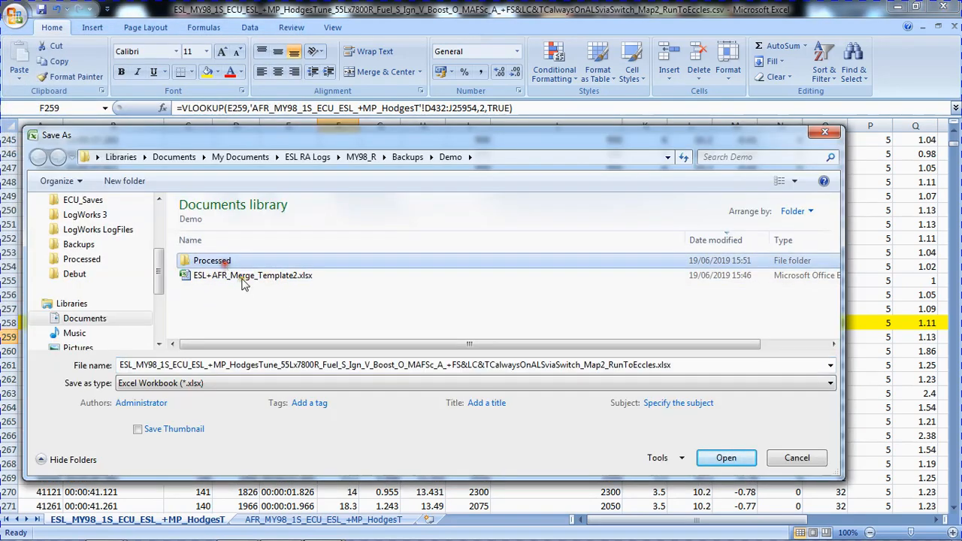
pyautogui.press('Return')
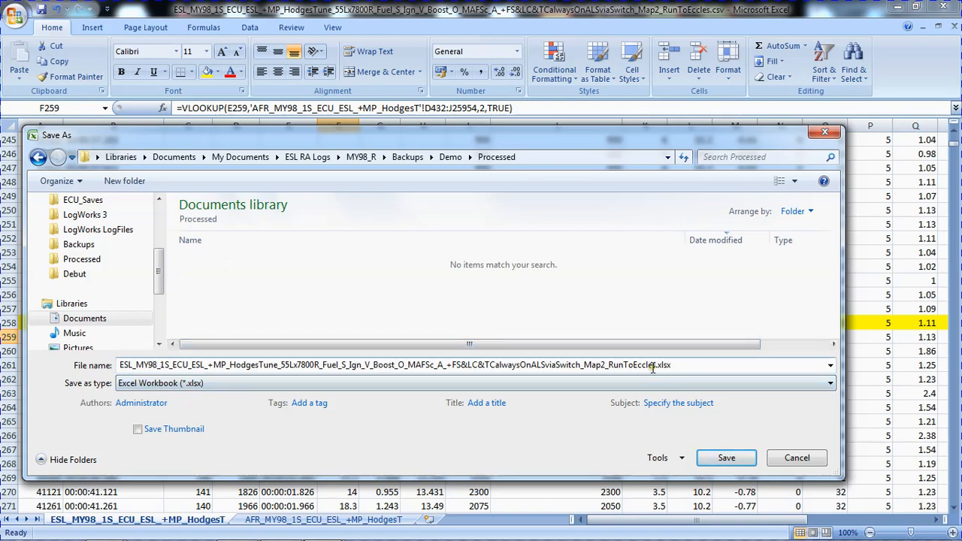
pyautogui.click(723, 459)
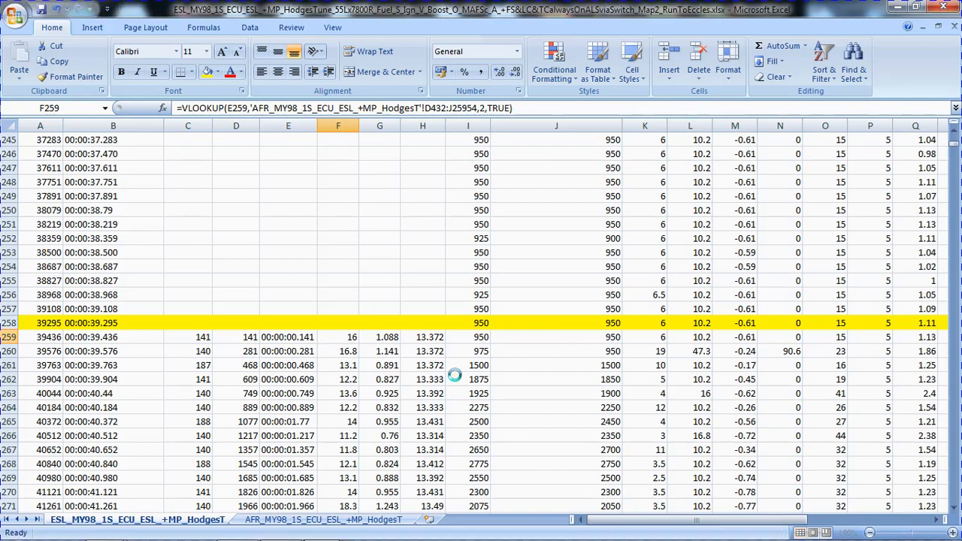
# Save the active ESL sheet also as CSV (Comma delimited) in the Processed folder, accepting the single-sheet and format limitations.
pyautogui.click(15, 17)
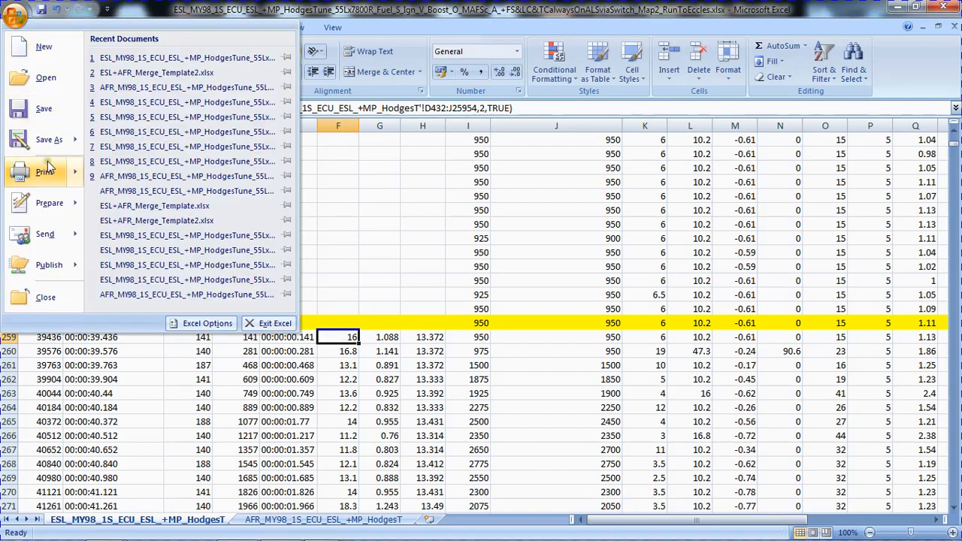
pyautogui.moveTo(48, 139)
pyautogui.click(145, 285)
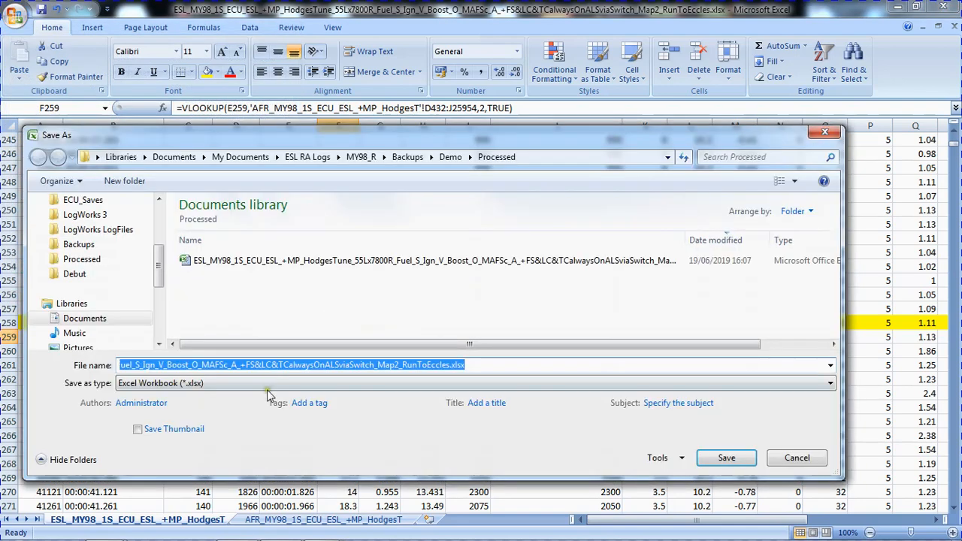
pyautogui.click(274, 385)
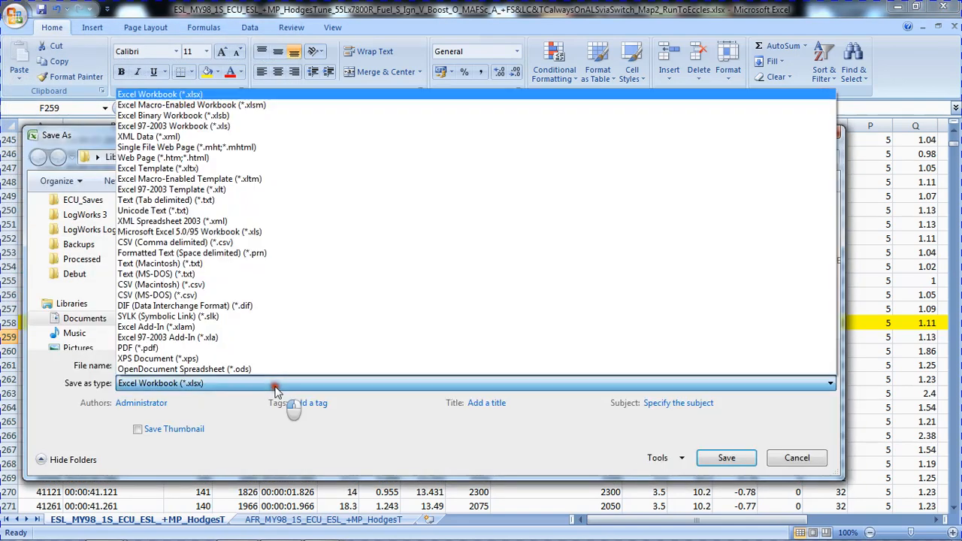
pyautogui.click(181, 242)
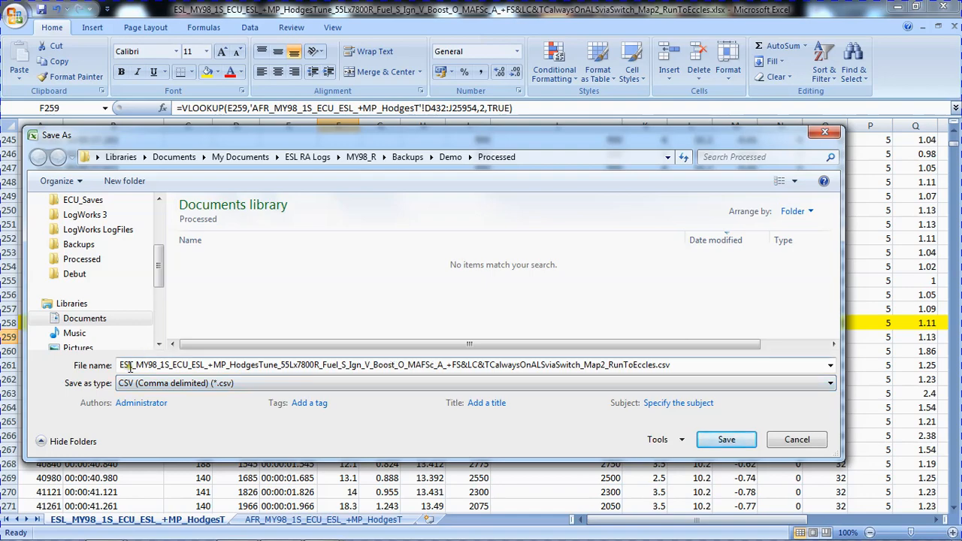
pyautogui.click(718, 441)
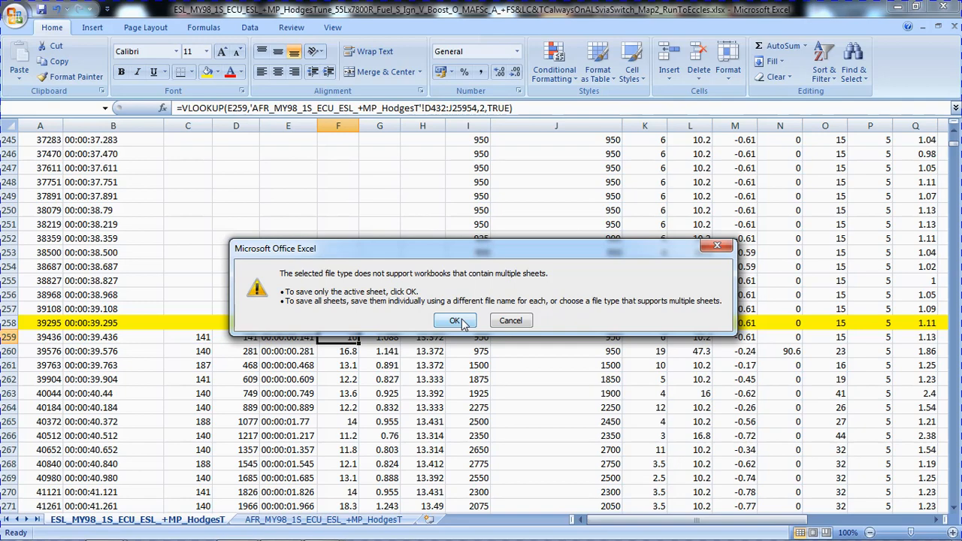
pyautogui.click(457, 321)
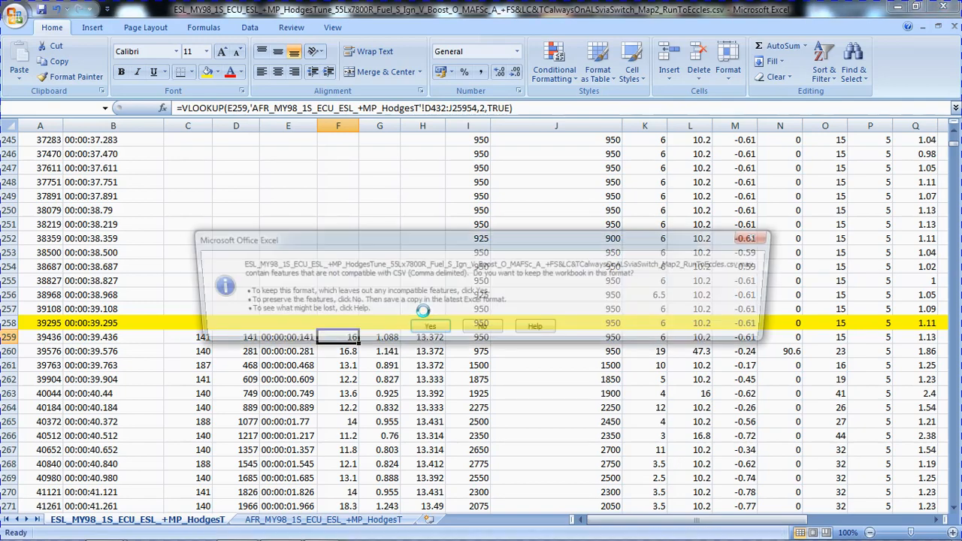
pyautogui.click(419, 327)
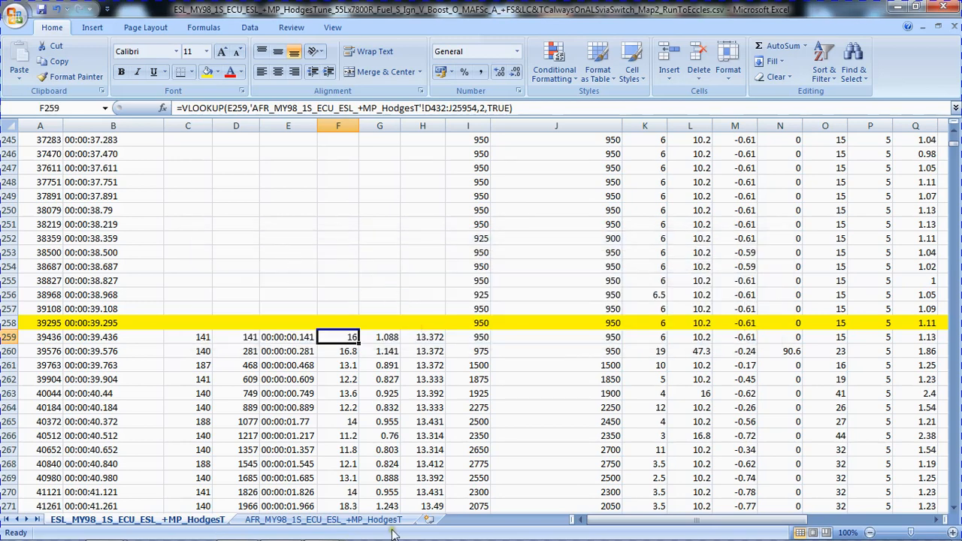
# Switch to the Demo folder in Windows Explorer and open the merged RunToEccles CSV from Processed in MegaLogViewer HD.
pyautogui.click(896, 7)
pyautogui.click(334, 209)
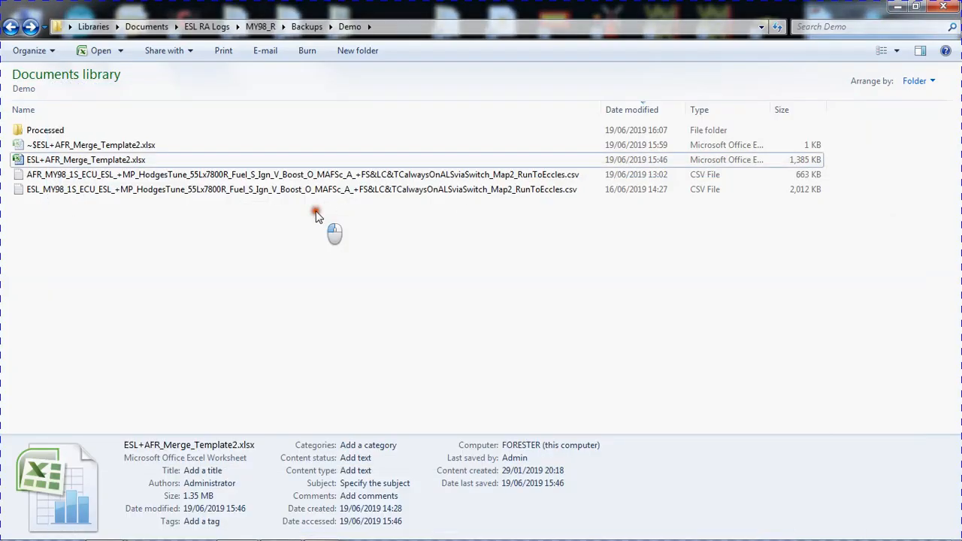
pyautogui.doubleClick(41, 130)
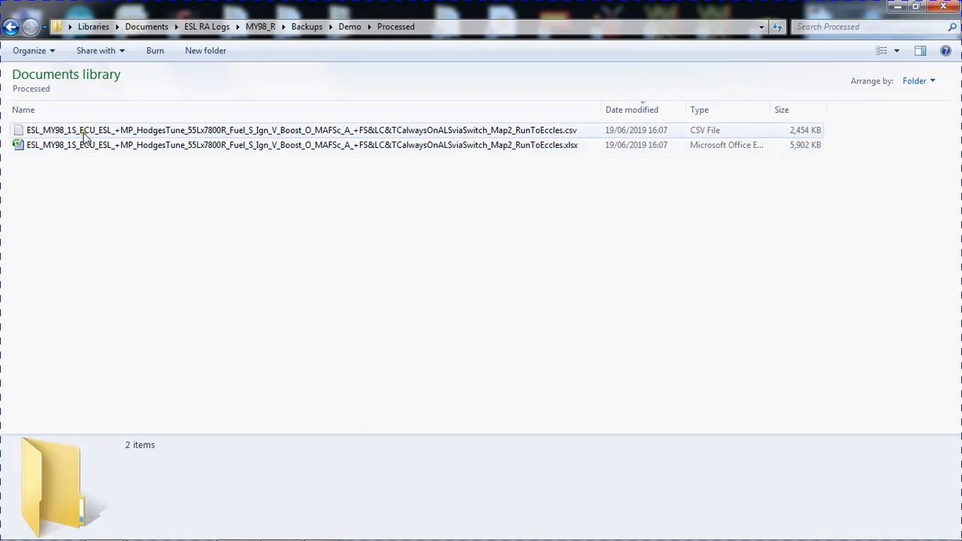
pyautogui.click(84, 131)
pyautogui.rightClick(90, 133)
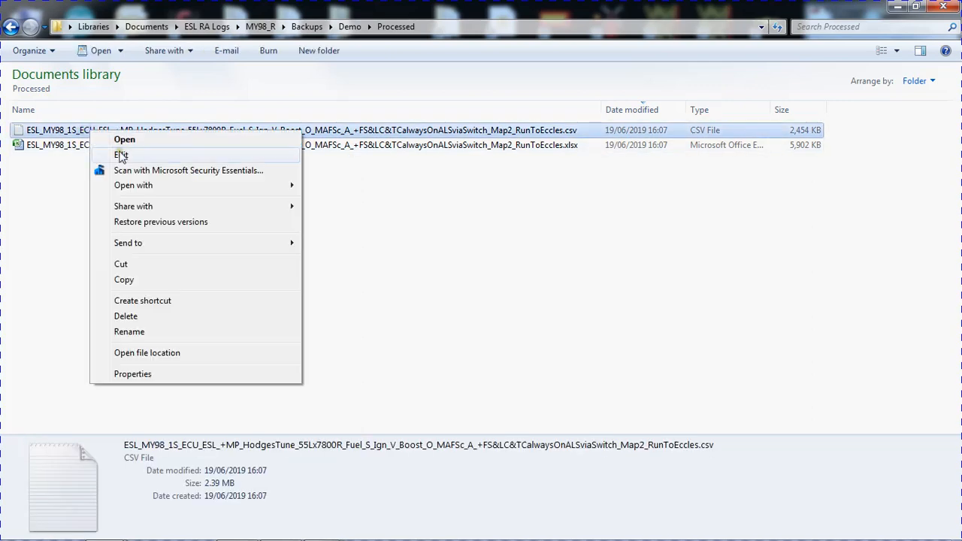
pyautogui.moveTo(188, 188)
pyautogui.click(346, 202)
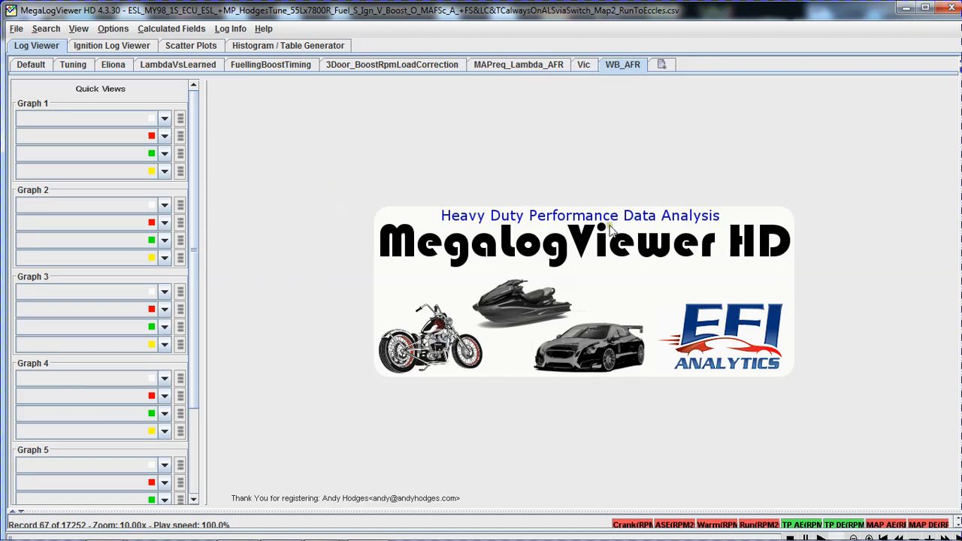
# Display the 3Door_BoostRpmLoadCorrection view and focus its graphs on the first throttle blip.
pyautogui.click(390, 66)
pyautogui.scroll(-1, 512, 230)
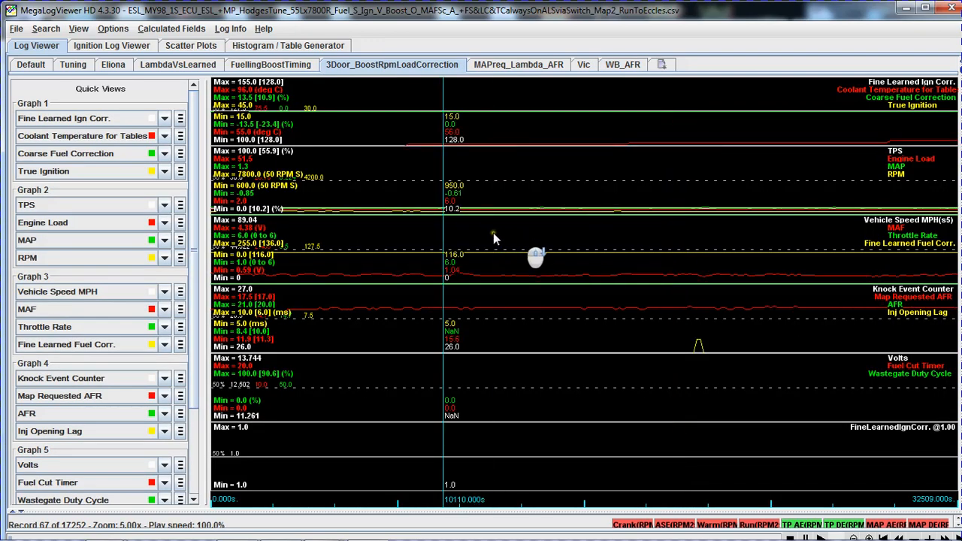
pyautogui.scroll(-3, 488, 235)
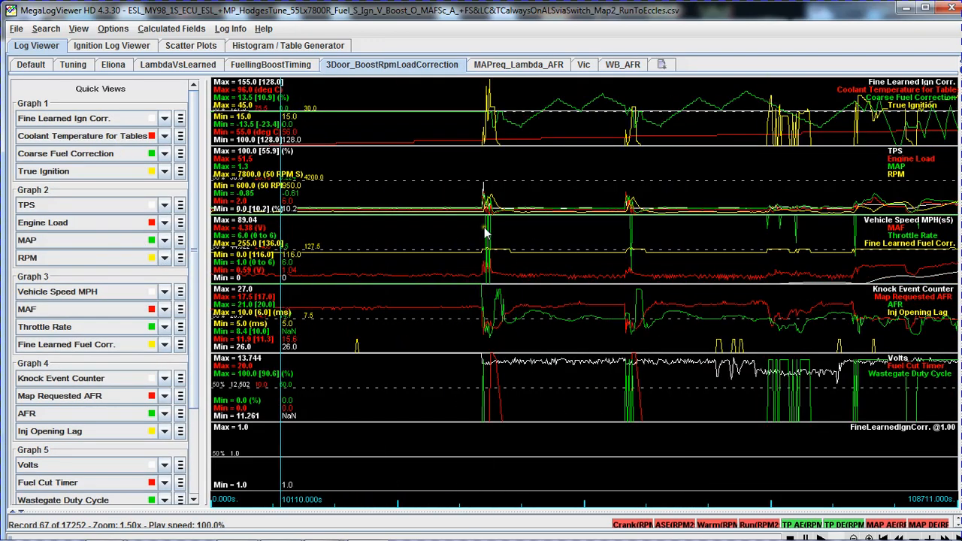
pyautogui.click(485, 234)
pyautogui.scroll(5, 519, 248)
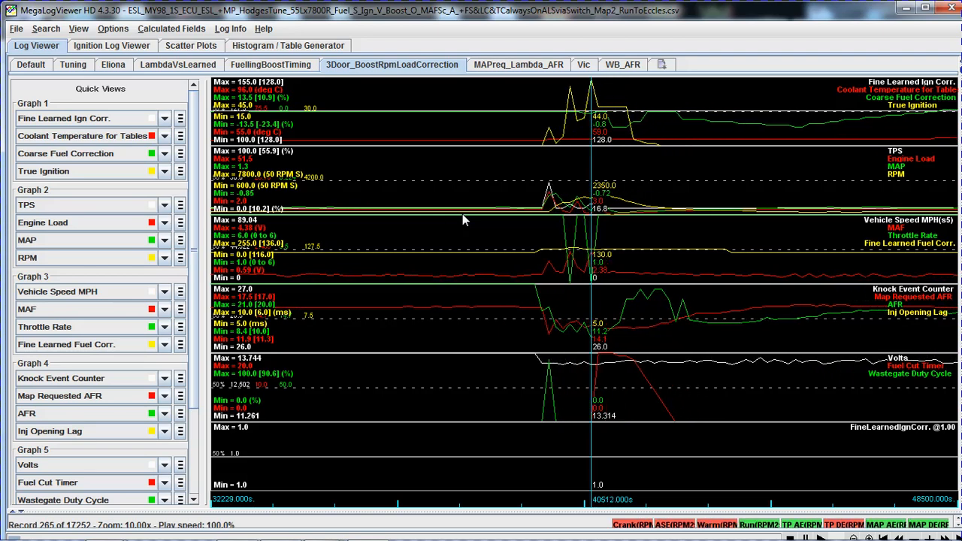
# Step record by record around 39295 to 39576 s to examine how AFR and Volts align with the ESL throttle and ignition traces.
pyautogui.press('Left')
pyautogui.press('Left')
pyautogui.press('Left')
pyautogui.press('Left')
pyautogui.press('Left')
pyautogui.press('Left')
pyautogui.press('Left')
pyautogui.press('Left')
pyautogui.press('Left')
pyautogui.press('Left')
pyautogui.press('Left')
pyautogui.press('Left')
pyautogui.press('Left')
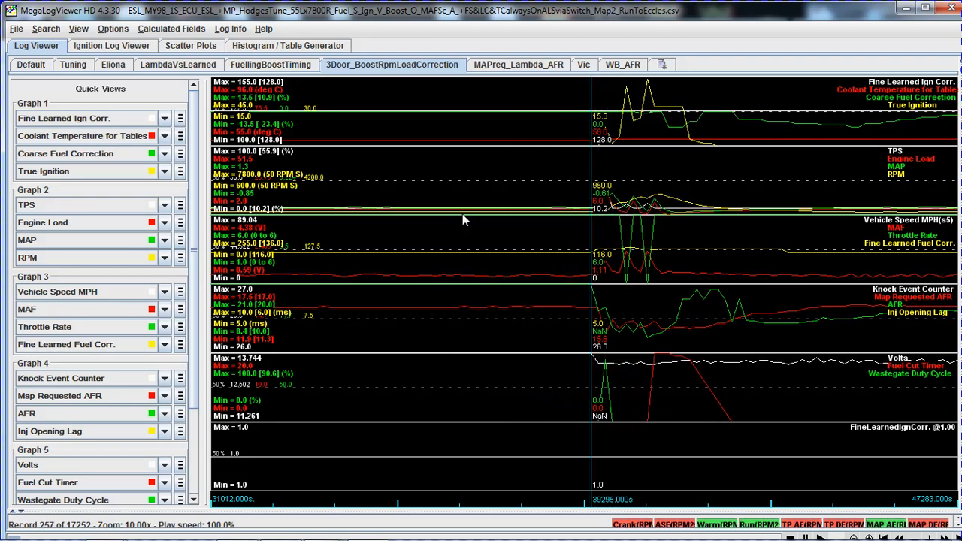
pyautogui.press('Right')
pyautogui.press('Right')
pyautogui.press('Left')
pyautogui.press('Left')
pyautogui.press('Right')
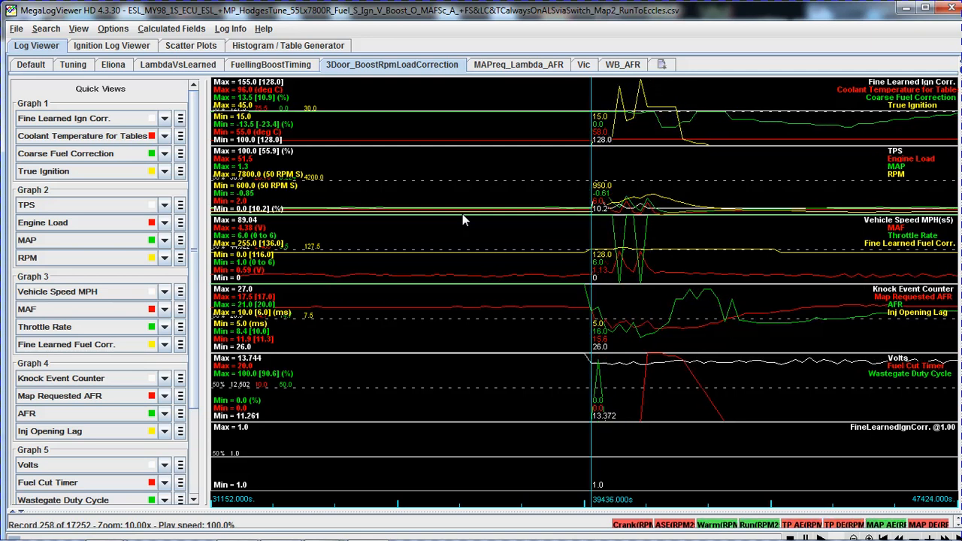
pyautogui.press('Left')
pyautogui.press('Right')
pyautogui.press('Left')
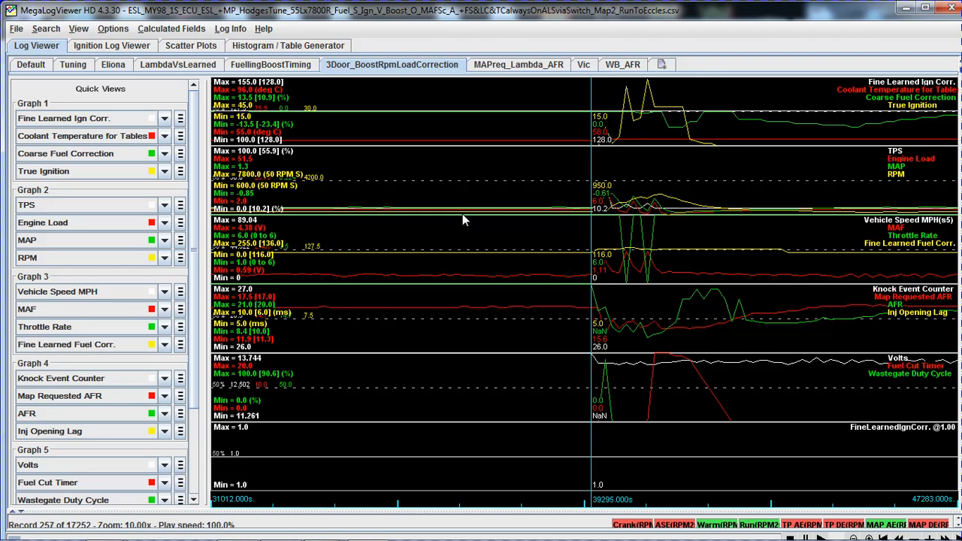
pyautogui.press('Right')
pyautogui.press('Right')
pyautogui.press('Left')
pyautogui.press('Left')
pyautogui.press('Right')
pyautogui.press('Right')
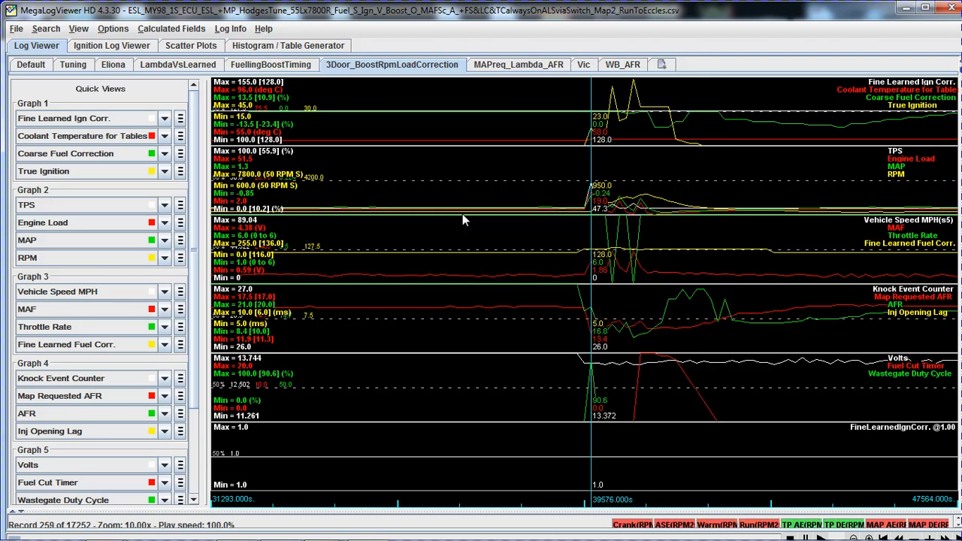
pyautogui.press('Right')
pyautogui.press('Right')
pyautogui.press('Right')
pyautogui.press('Left')
pyautogui.press('Left')
pyautogui.press('Left')
pyautogui.press('Left')
pyautogui.press('Right')
pyautogui.press('Left')
pyautogui.press('Right')
# Examine the first throttle blip around 39436 to 39763 s, up close and against the surrounding part of the log.
pyautogui.press('Right')
pyautogui.press('Left')
pyautogui.press('Left')
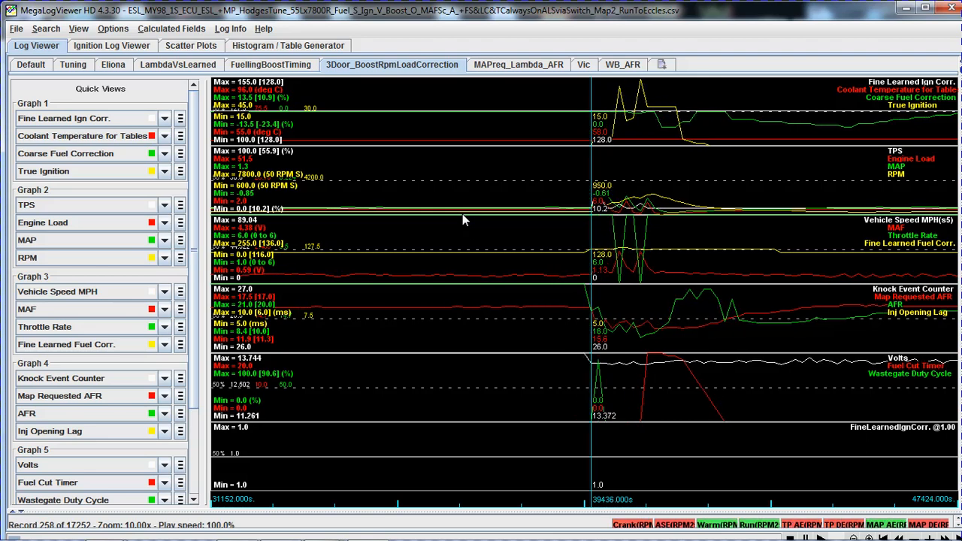
pyautogui.press('Right')
pyautogui.press('Right')
pyautogui.press('Left')
pyautogui.press('Left')
pyautogui.press('Right')
pyautogui.press('Right')
pyautogui.press('Down')
pyautogui.press('Down')
pyautogui.press('Down')
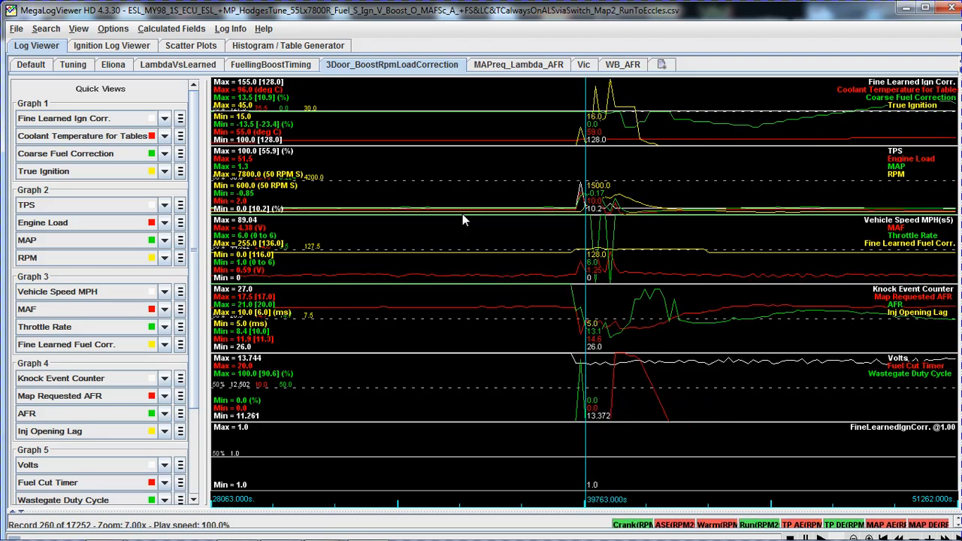
pyautogui.press('Down')
pyautogui.press('Down')
pyautogui.press('Down')
pyautogui.press('Down')
pyautogui.press('Down')
pyautogui.press('Down')
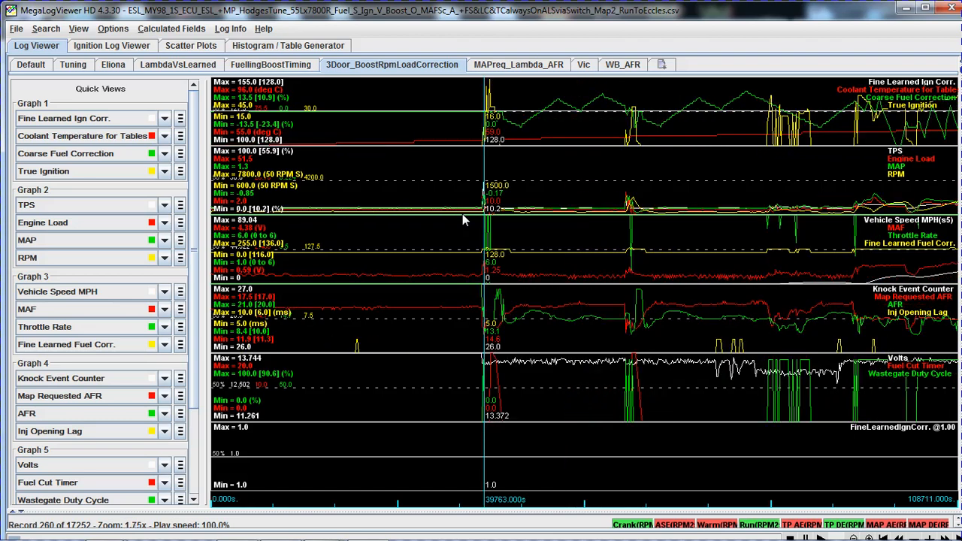
# Step through the records from about 40044 to 41448 s, comparing AFR with the TPS, throttle rate and true ignition traces.
pyautogui.press('Up')
pyautogui.press('Up')
pyautogui.press('Up')
pyautogui.press('Up')
pyautogui.press('Up')
pyautogui.press('Up')
pyautogui.press('Up')
pyautogui.press('Up')
pyautogui.press('Up')
pyautogui.press('Right')
pyautogui.press('Right')
pyautogui.press('Right')
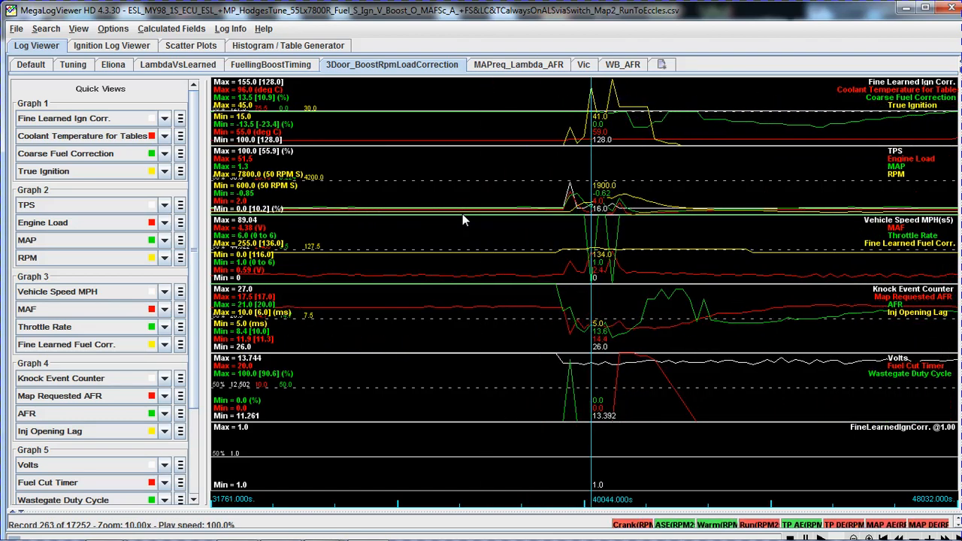
pyautogui.press('Right')
pyautogui.press('Right')
pyautogui.press('Right')
pyautogui.press('Right')
pyautogui.press('Right')
pyautogui.press('Right')
pyautogui.press('Right')
pyautogui.press('Right')
pyautogui.press('Right')
pyautogui.press('Right')
pyautogui.press('Left')
pyautogui.press('Left')
pyautogui.press('Left')
pyautogui.press('Left')
pyautogui.press('Left')
pyautogui.press('Left')
pyautogui.press('Left')
pyautogui.press('Left')
pyautogui.press('Left')
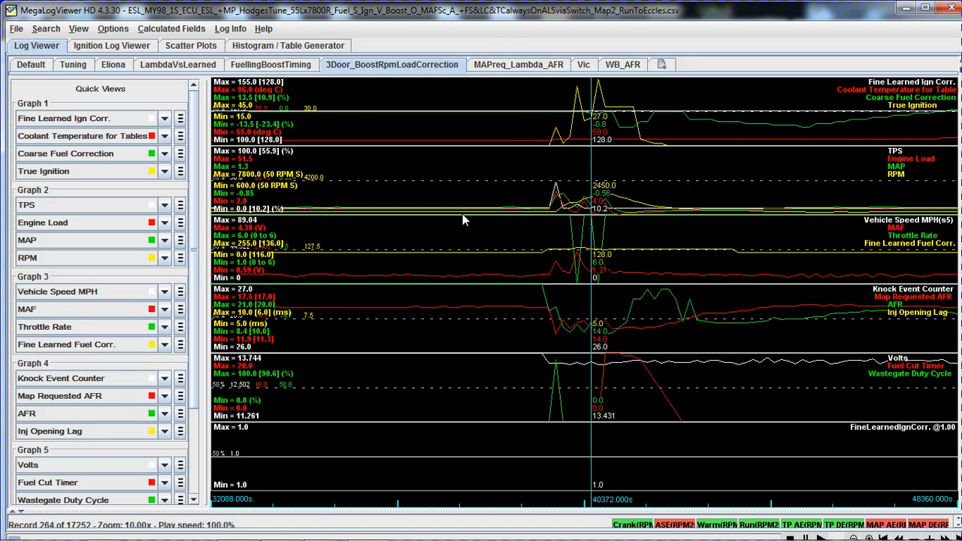
pyautogui.press('Right')
pyautogui.press('Right')
pyautogui.press('Right')
pyautogui.press('Right')
pyautogui.press('Right')
pyautogui.press('Right')
pyautogui.press('Right')
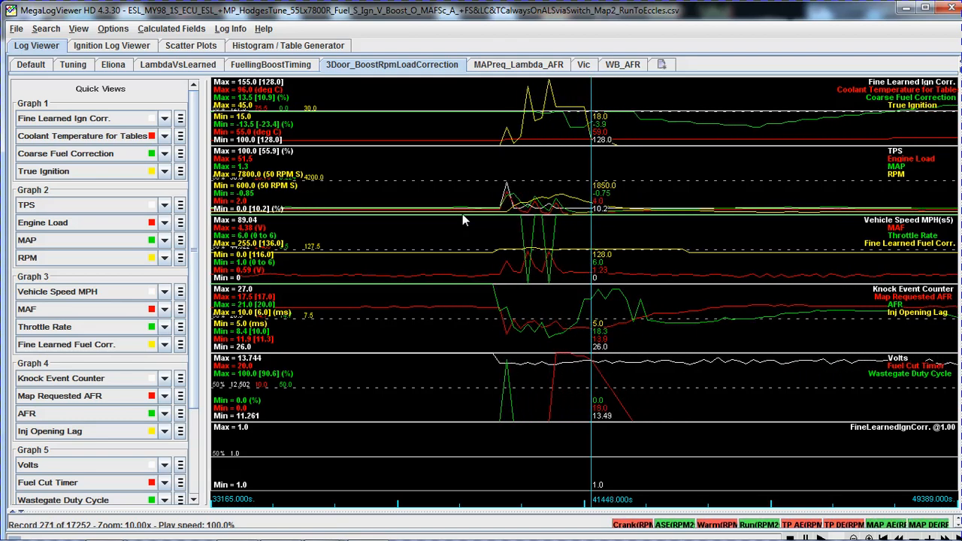
# Follow the AFR and correction traces through the idle period from about 42680 to 56925 s, up to the second blip.
pyautogui.press('Right')
pyautogui.press('Right')
pyautogui.press('Right')
pyautogui.press('Right')
pyautogui.press('Right')
pyautogui.press('Right')
pyautogui.press('Right')
pyautogui.press('Right')
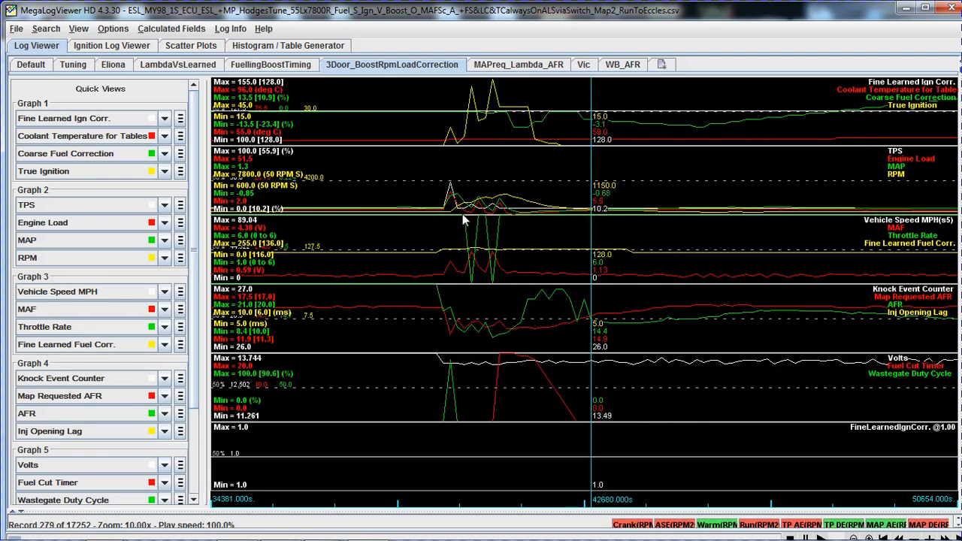
pyautogui.press('Right')
pyautogui.press('Right')
pyautogui.press('Right')
pyautogui.press('Right')
pyautogui.press('Right')
pyautogui.press('Right')
pyautogui.press('Right')
pyautogui.press('Right')
pyautogui.press('Right')
pyautogui.press('Right')
pyautogui.press('Right')
pyautogui.press('Right')
pyautogui.press('Right')
pyautogui.press('Right')
pyautogui.press('Right')
pyautogui.press('Right')
pyautogui.press('Right')
pyautogui.press('Right')
pyautogui.press('Right')
pyautogui.press('Right')
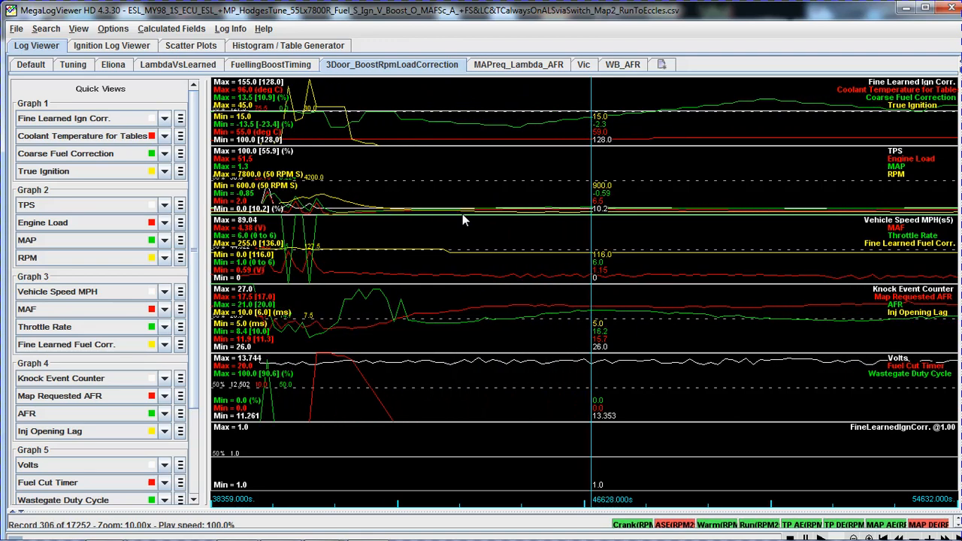
pyautogui.press('Right')
pyautogui.press('Right')
pyautogui.press('Right')
pyautogui.press('Right')
pyautogui.press('Right')
pyautogui.press('Right')
pyautogui.press('Right')
pyautogui.press('Right')
pyautogui.press('Right')
pyautogui.press('Right')
pyautogui.press('Right')
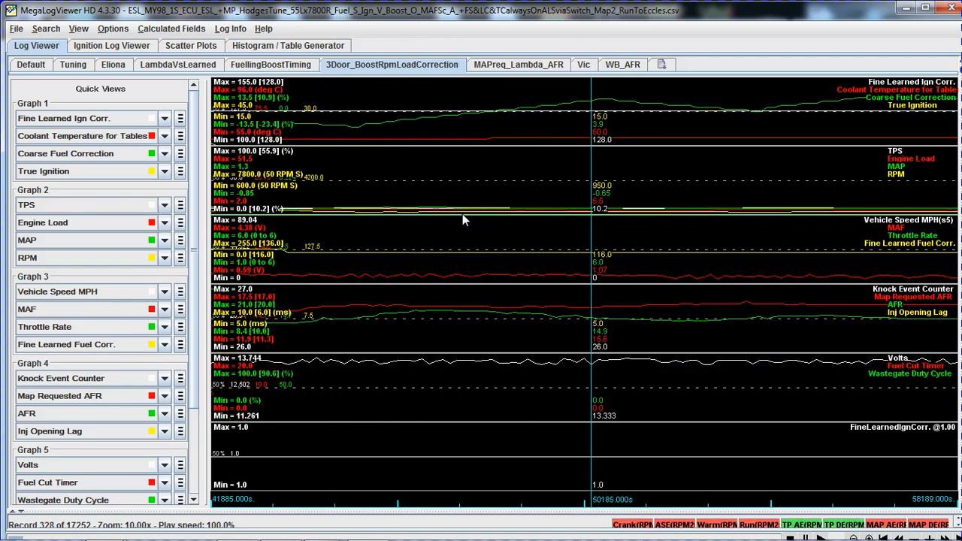
pyautogui.press('Right')
pyautogui.press('Right')
pyautogui.press('Right')
pyautogui.press('Right')
pyautogui.press('Right')
pyautogui.press('Right')
pyautogui.press('Right')
pyautogui.press('Right')
pyautogui.press('Right')
pyautogui.press('Right')
pyautogui.press('Right')
pyautogui.press('Right')
pyautogui.press('Right')
pyautogui.press('Right')
pyautogui.press('Right')
pyautogui.press('Right')
pyautogui.press('Right')
pyautogui.press('Right')
pyautogui.press('Right')
pyautogui.press('Right')
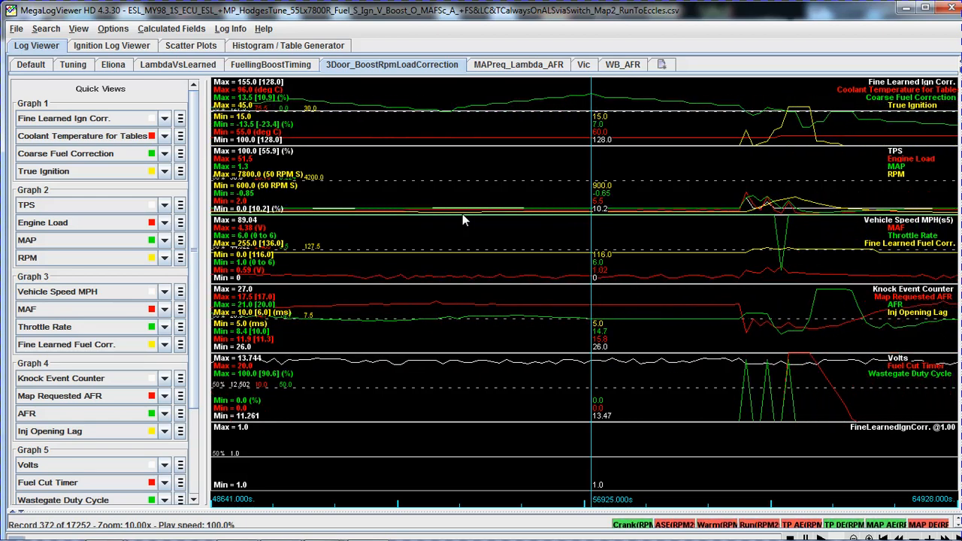
# Examine how AFR aligns with throttle and fuel cut during the second blip around 62167 s and its recovery.
pyautogui.press('Right')
pyautogui.press('Right')
pyautogui.press('Right')
pyautogui.press('Right')
pyautogui.press('Right')
pyautogui.press('Right')
pyautogui.press('Right')
pyautogui.press('Right')
pyautogui.press('Right')
pyautogui.press('Right')
pyautogui.press('Right')
pyautogui.press('Right')
pyautogui.press('Right')
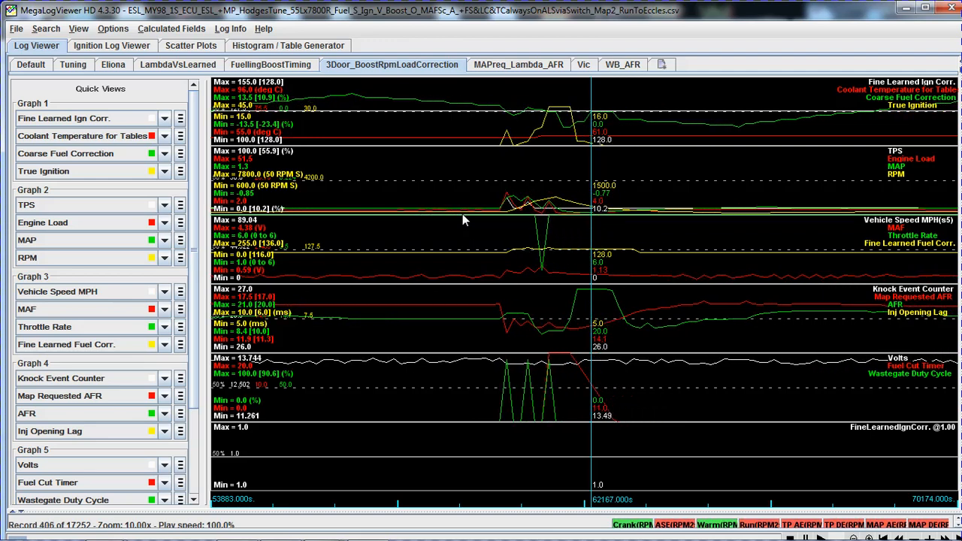
pyautogui.press('Right')
pyautogui.press('Right')
pyautogui.press('Right')
pyautogui.press('Right')
pyautogui.press('Right')
pyautogui.press('Right')
pyautogui.press('Right')
pyautogui.press('Right')
pyautogui.press('Right')
pyautogui.press('Right')
pyautogui.press('Right')
pyautogui.press('Right')
pyautogui.press('Right')
pyautogui.press('Right')
pyautogui.press('Right')
pyautogui.press('Right')
pyautogui.press('Right')
pyautogui.press('Right')
pyautogui.press('Right')
pyautogui.press('Right')
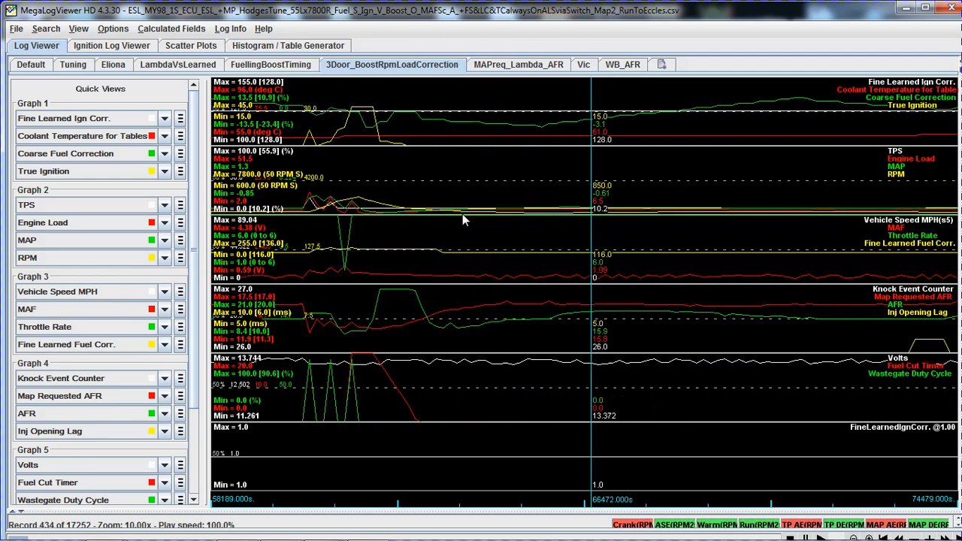
pyautogui.press('Down')
pyautogui.press('Down')
pyautogui.press('Down')
pyautogui.press('Down')
pyautogui.press('Down')
pyautogui.press('Down')
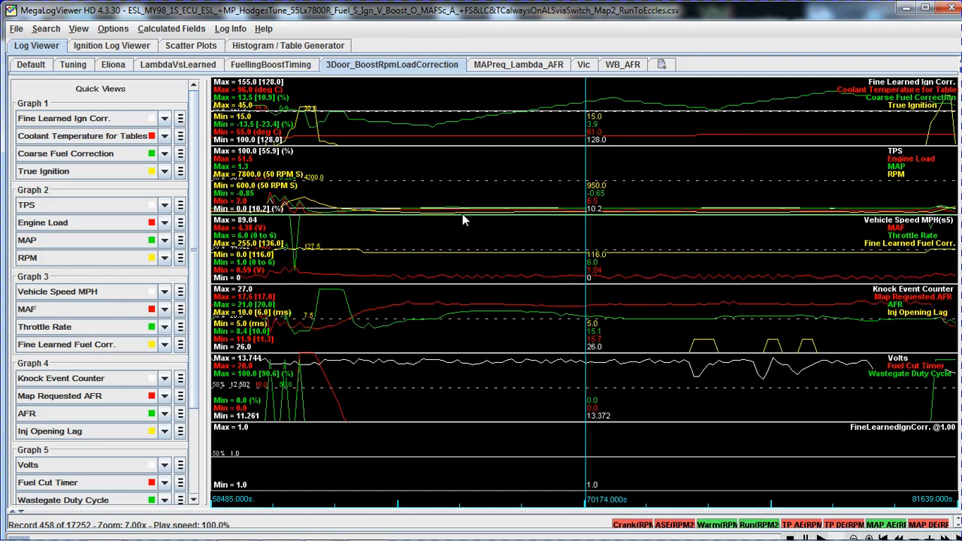
# Review the traces where the car drives off around 80423 s and survey the whole drive at 0.10x zoom.
pyautogui.press('Right')
pyautogui.press('Right')
pyautogui.press('Right')
pyautogui.press('Right')
pyautogui.press('Right')
pyautogui.press('Right')
pyautogui.press('Right')
pyautogui.press('Right')
pyautogui.press('Right')
pyautogui.press('Right')
pyautogui.press('Right')
pyautogui.press('Right')
pyautogui.press('Right')
pyautogui.press('Right')
pyautogui.press('Right')
pyautogui.press('Right')
pyautogui.press('Right')
pyautogui.press('Right')
pyautogui.press('Right')
pyautogui.press('Right')
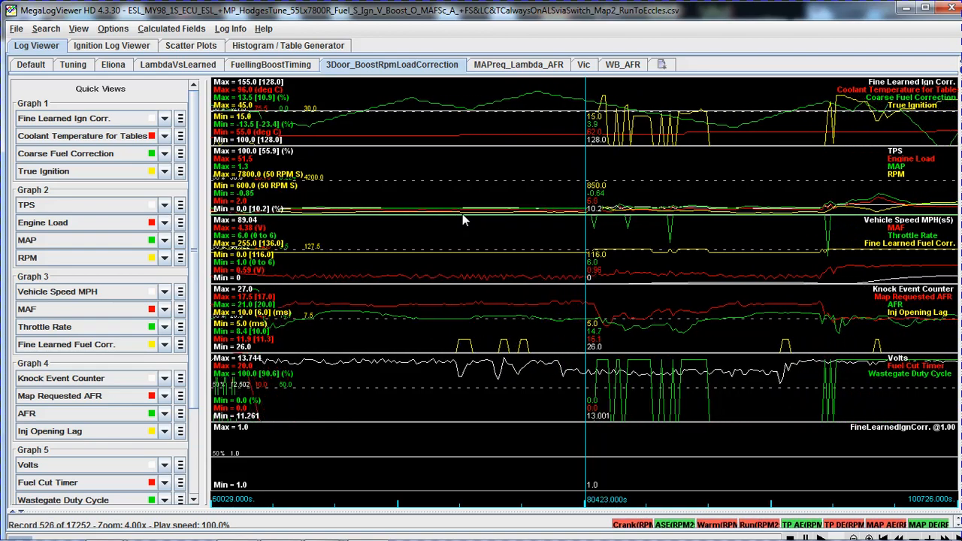
pyautogui.press('Down')
pyautogui.press('Down')
pyautogui.press('Down')
pyautogui.press('Down')
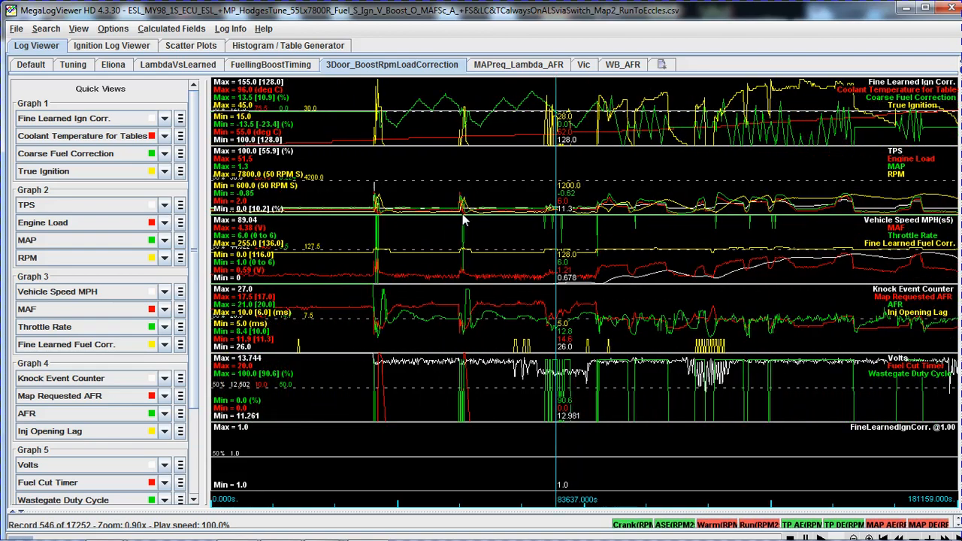
pyautogui.press('Down')
pyautogui.press('Down')
pyautogui.press('Down')
pyautogui.press('Down')
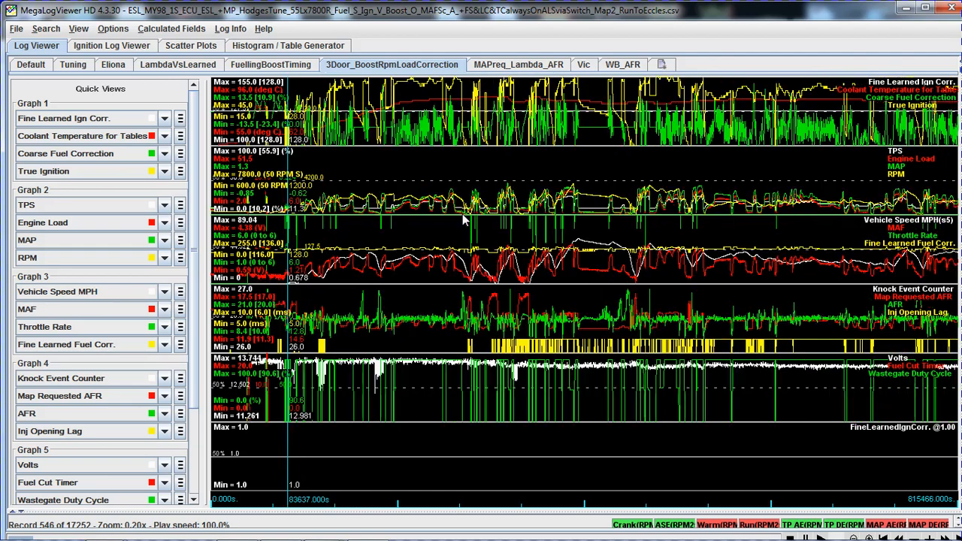
pyautogui.press('Down')
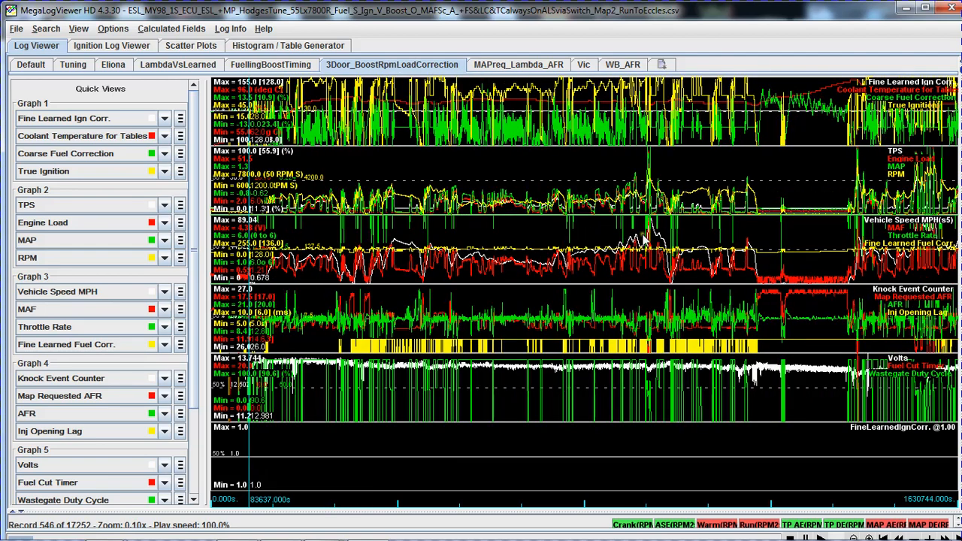
# Locate the high-boost pull near 949547 s and view its traces at 10x zoom.
pyautogui.click(645, 239)
pyautogui.press('Up')
pyautogui.press('Up')
pyautogui.press('Up')
pyautogui.press('Up')
pyautogui.press('Up')
pyautogui.press('Up')
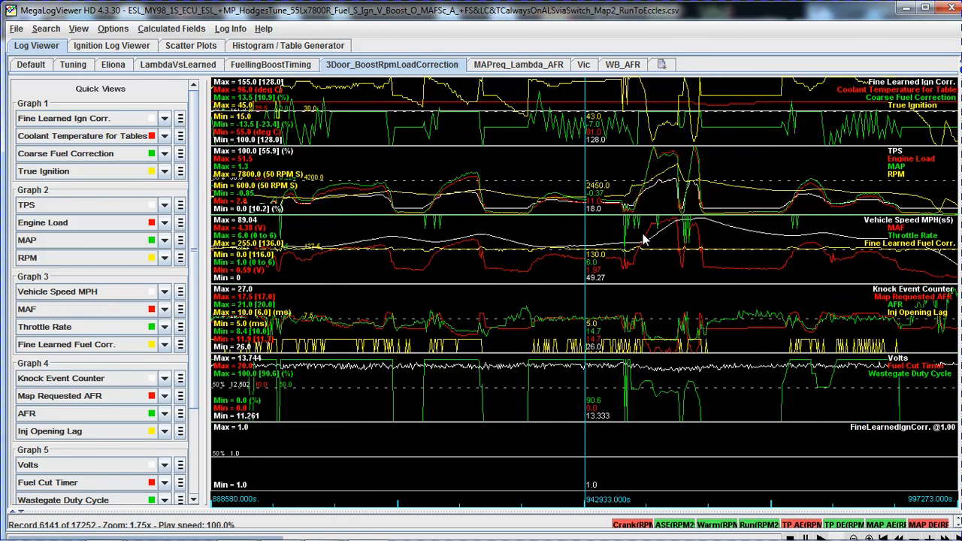
pyautogui.press('Right')
pyautogui.press('Right')
pyautogui.press('Right')
pyautogui.press('Right')
pyautogui.press('Right')
pyautogui.press('Right')
pyautogui.press('Right')
pyautogui.press('Right')
pyautogui.press('Right')
pyautogui.press('Right')
pyautogui.press('Right')
pyautogui.press('Right')
pyautogui.press('Right')
pyautogui.press('Right')
pyautogui.press('Right')
pyautogui.press('Right')
pyautogui.press('Right')
pyautogui.press('Right')
pyautogui.press('Right')
pyautogui.press('Right')
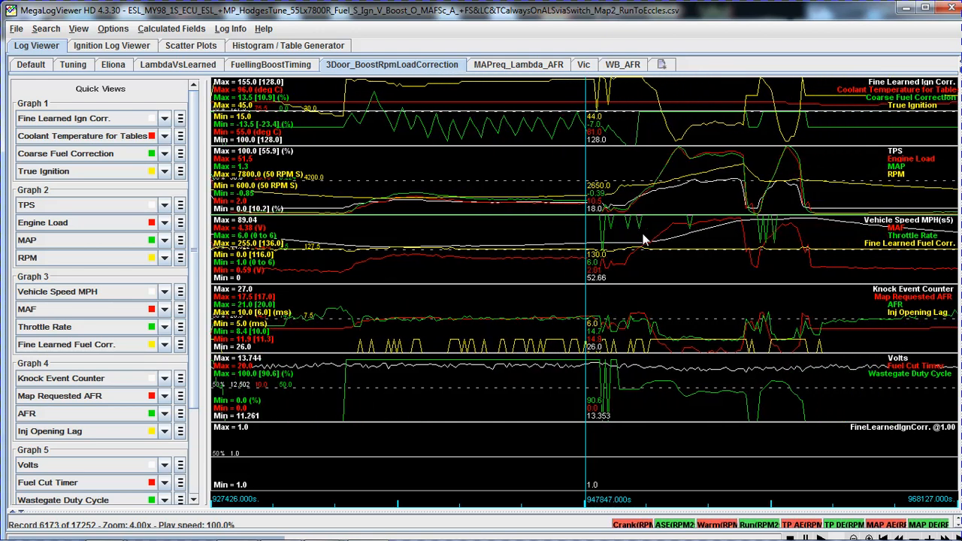
pyautogui.press('Up')
pyautogui.press('Up')
pyautogui.press('Up')
pyautogui.press('Up')
pyautogui.press('Up')
pyautogui.press('Up')
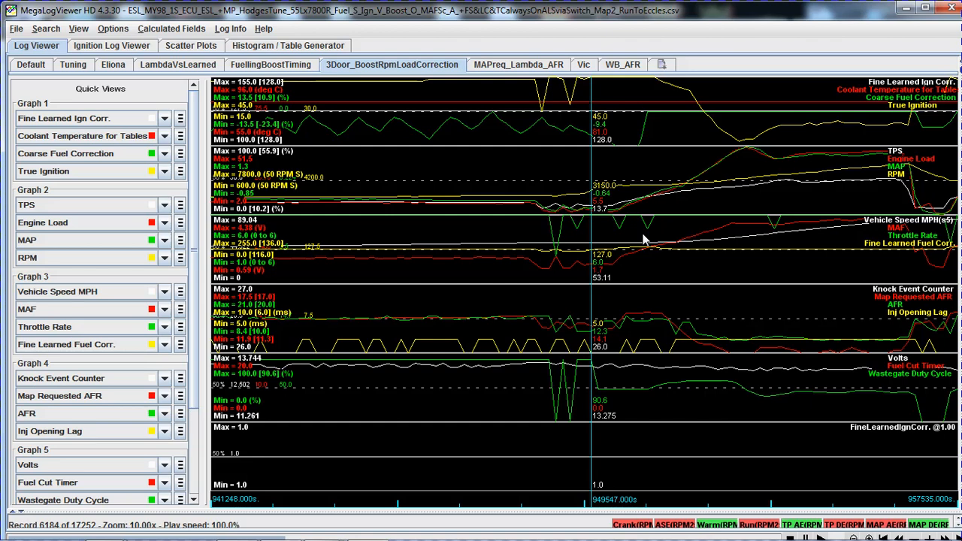
# Step between records 6181 and 6190 to examine AFR during the throttle lift before the boost pull.
pyautogui.press('Left')
pyautogui.press('Left')
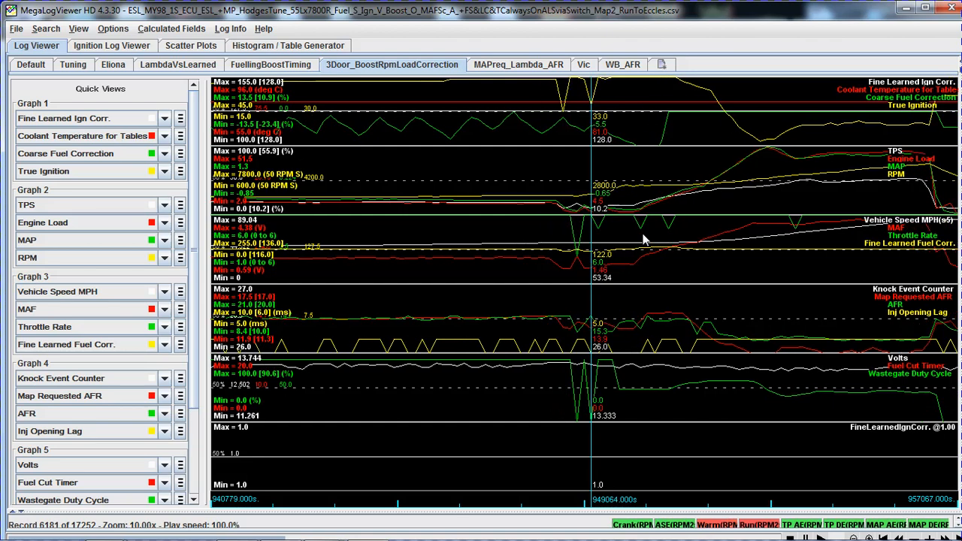
pyautogui.press('Right')
pyautogui.press('Right')
pyautogui.press('Right')
pyautogui.press('Right')
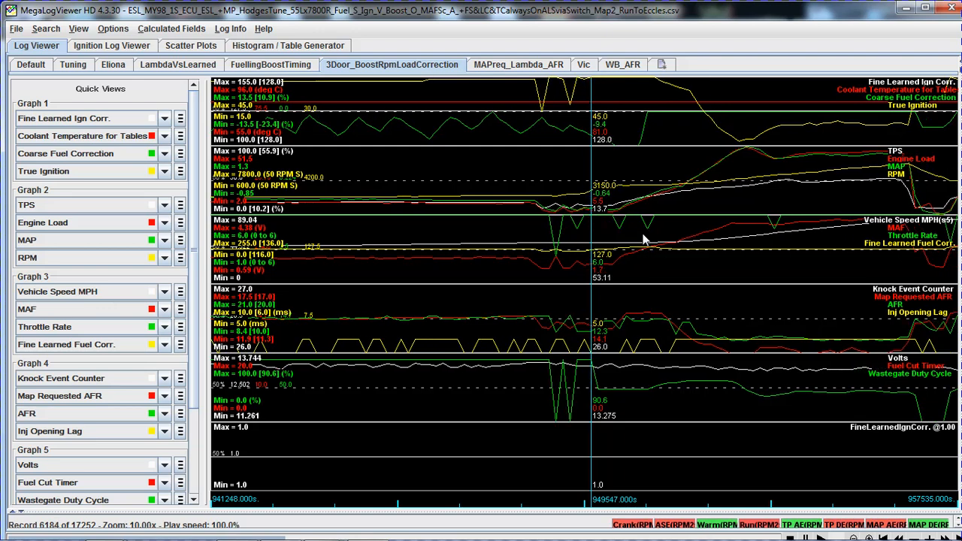
pyautogui.press('Right')
pyautogui.press('Right')
pyautogui.press('Right')
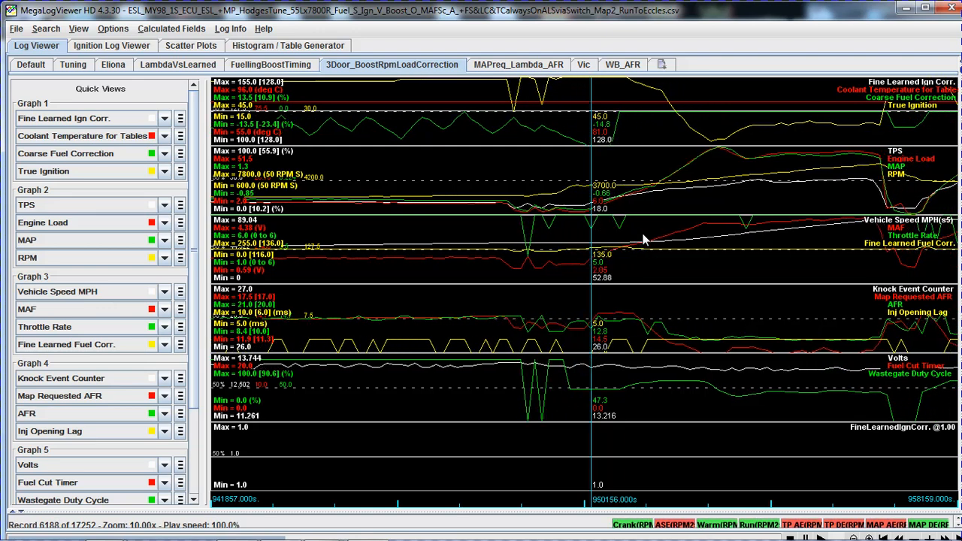
pyautogui.press('Right')
pyautogui.press('Right')
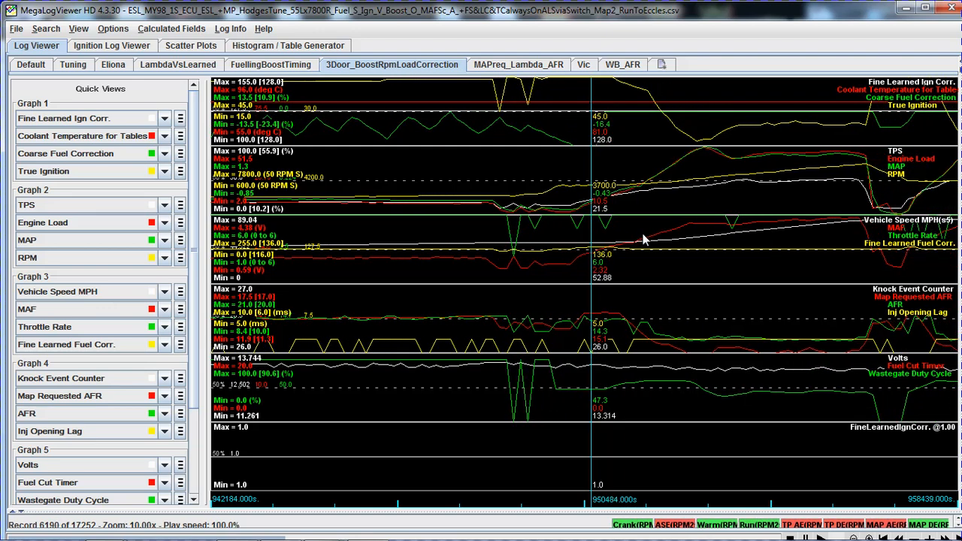
# Recheck AFR against map requested AFR and throttle rate back and forth between about 948925 and 950780 s.
pyautogui.press('Left')
pyautogui.press('Left')
pyautogui.press('Left')
pyautogui.press('Left')
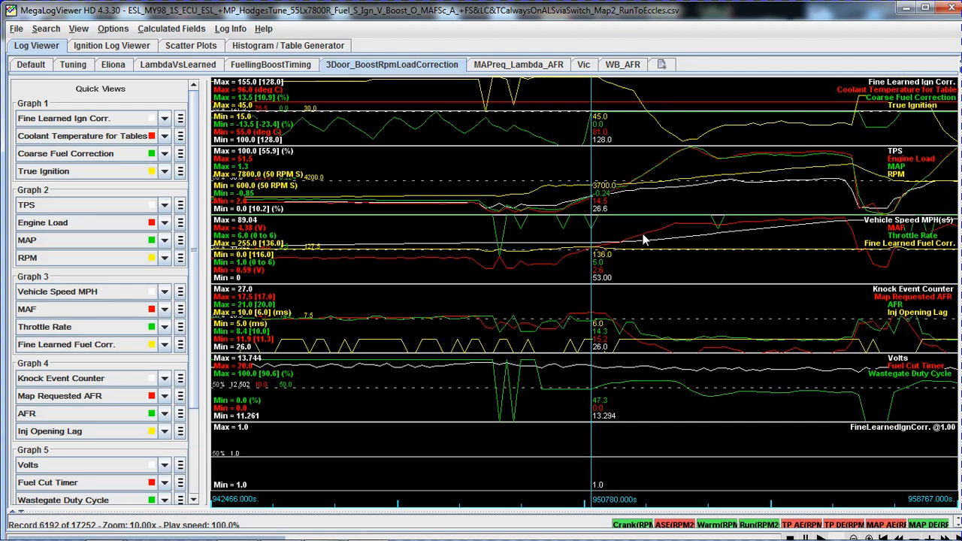
pyautogui.press('Right')
pyautogui.press('Right')
pyautogui.press('Right')
pyautogui.press('Right')
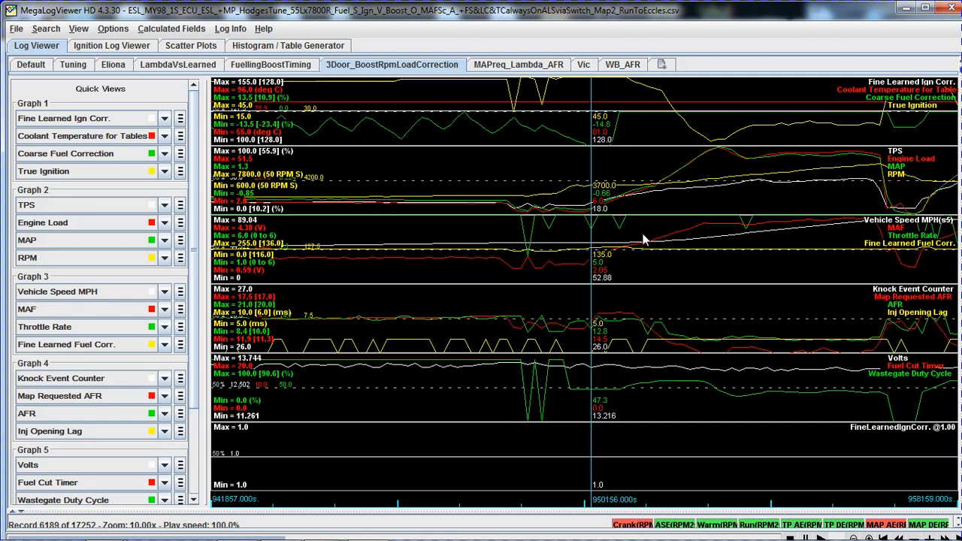
pyautogui.press('Left')
pyautogui.press('Left')
pyautogui.press('Left')
pyautogui.press('Left')
pyautogui.press('Left')
pyautogui.press('Left')
pyautogui.press('Left')
pyautogui.press('Left')
pyautogui.press('Left')
pyautogui.press('Left')
pyautogui.press('Left')
pyautogui.press('Left')
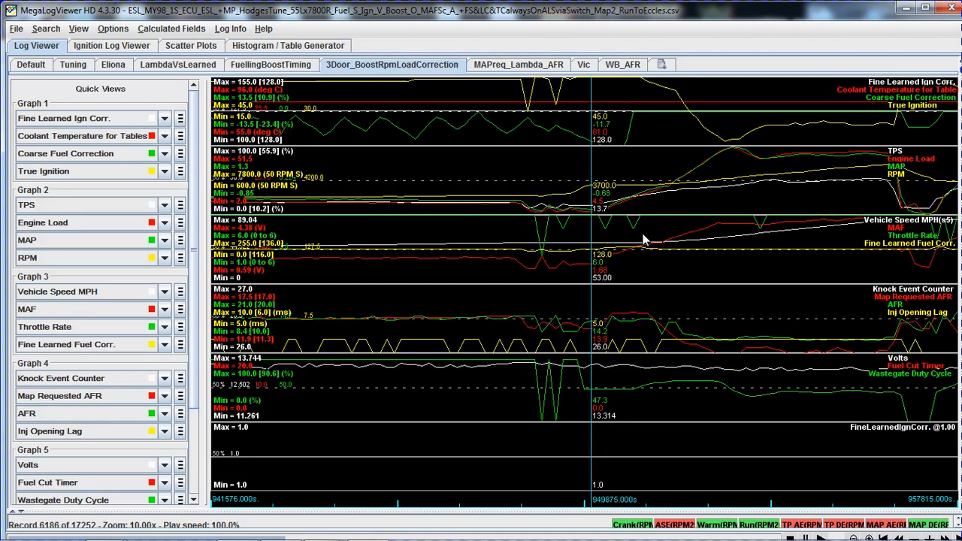
pyautogui.press('Right')
pyautogui.press('Right')
pyautogui.press('Right')
pyautogui.press('Right')
pyautogui.press('Right')
pyautogui.press('Right')
pyautogui.press('Right')
pyautogui.press('Right')
pyautogui.press('Right')
pyautogui.press('Right')
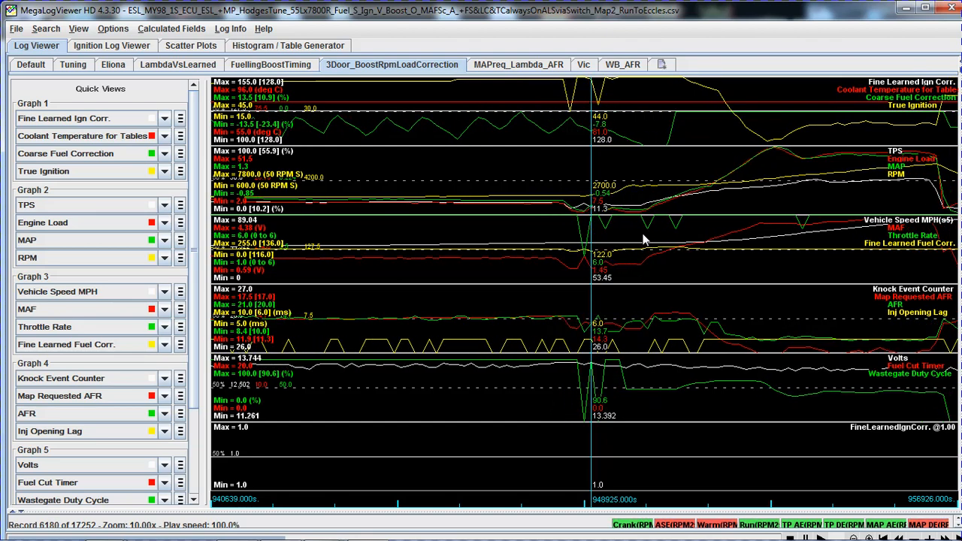
# Follow AFR, MAP and true ignition record by record as boost builds from about 951700 to 952917 s.
pyautogui.press('Right')
pyautogui.press('Right')
pyautogui.press('Right')
pyautogui.press('Right')
pyautogui.press('Right')
pyautogui.press('Right')
pyautogui.press('Right')
pyautogui.press('Right')
pyautogui.press('Right')
pyautogui.press('Right')
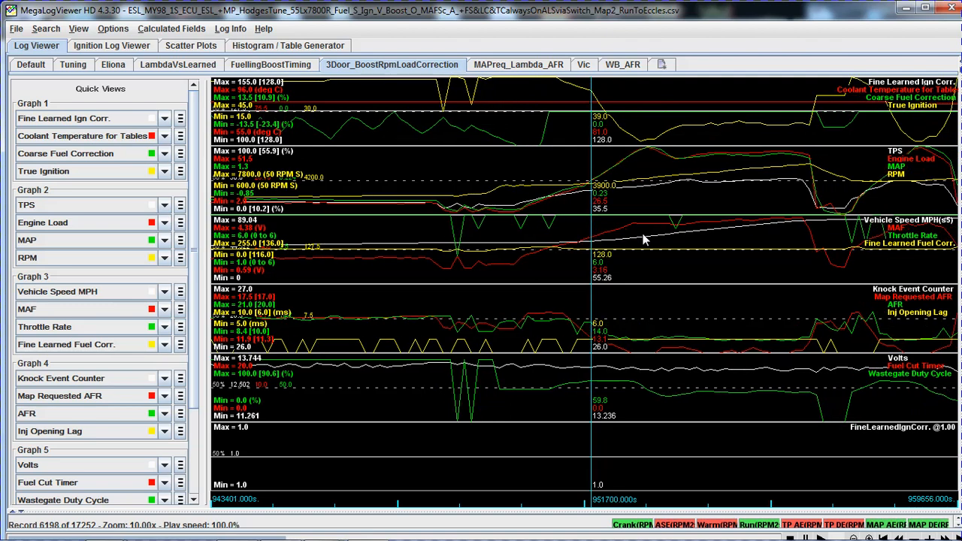
pyautogui.press('Right')
pyautogui.press('Right')
pyautogui.press('Right')
pyautogui.press('Right')
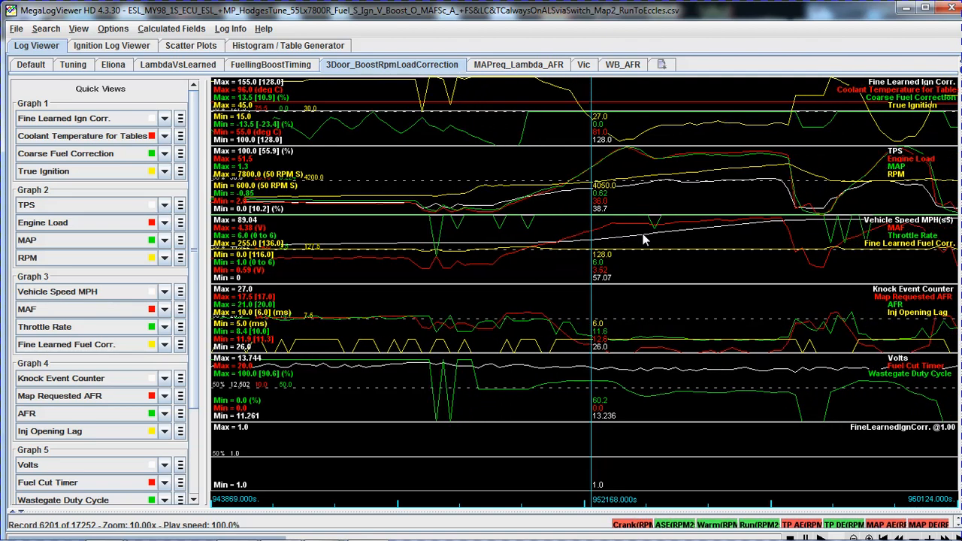
pyautogui.press('Right')
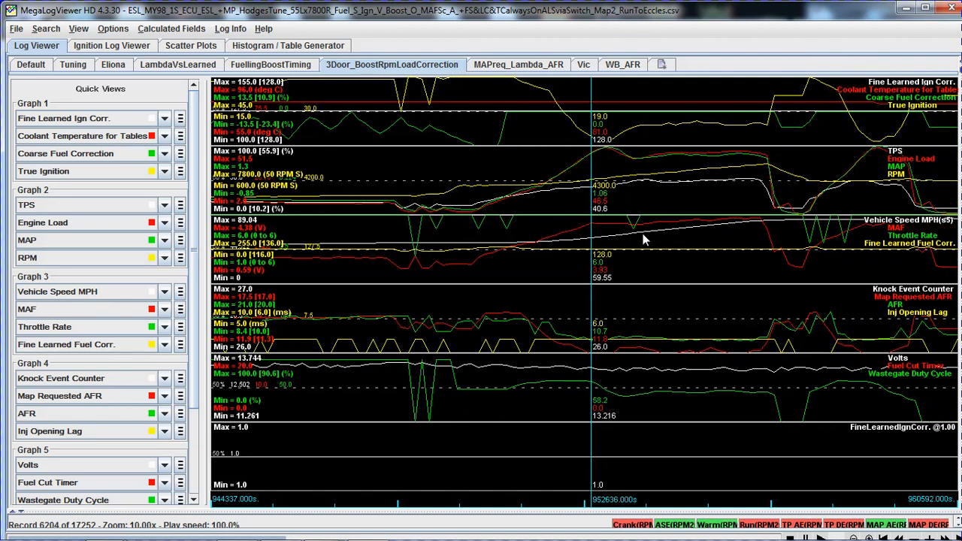
pyautogui.press('Right')
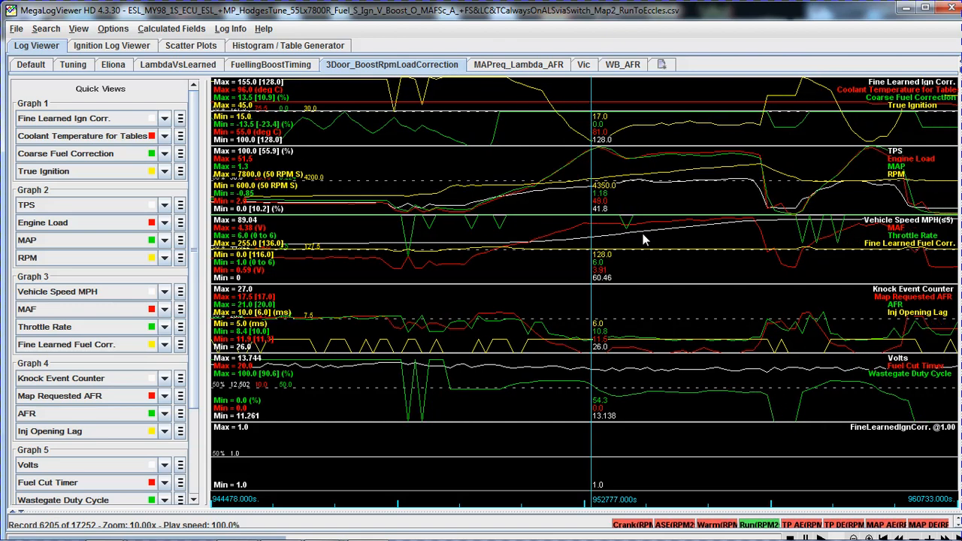
pyautogui.press('Right')
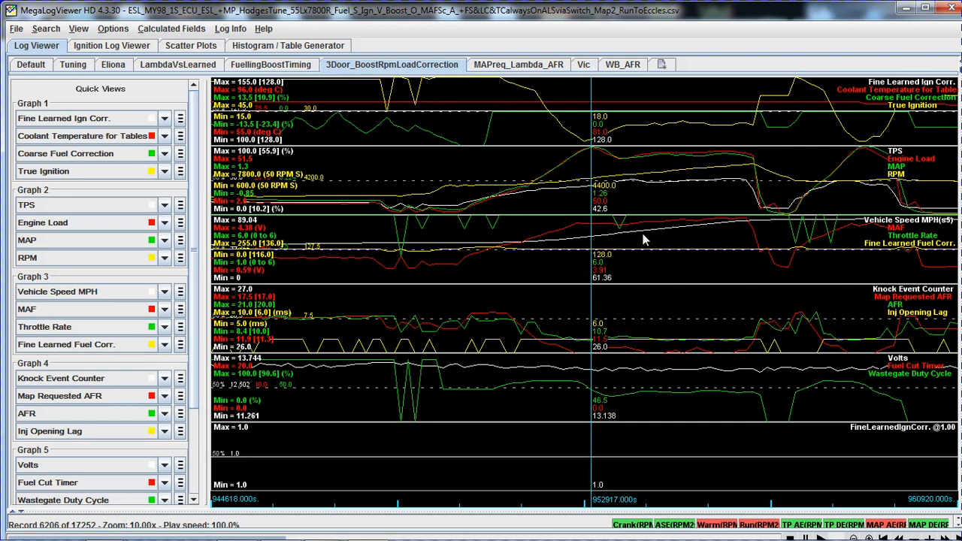
# Compare AFR, true ignition and MAP around the boost peak between records 6206 and 6209.
pyautogui.press('Right')
pyautogui.press('Left')
pyautogui.press('Left')
pyautogui.press('Left')
pyautogui.press('Right')
pyautogui.press('Right')
pyautogui.press('Right')
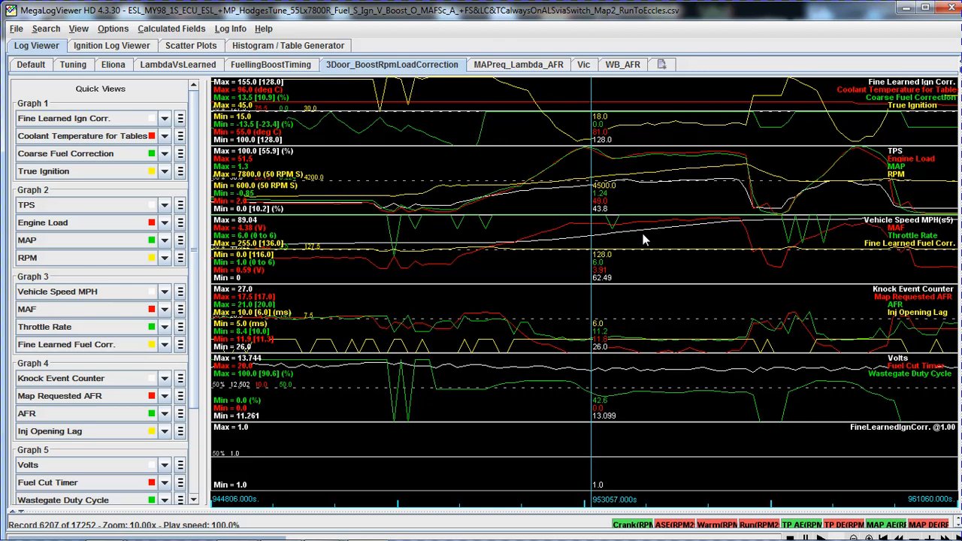
pyautogui.press('Right')
pyautogui.press('Right')
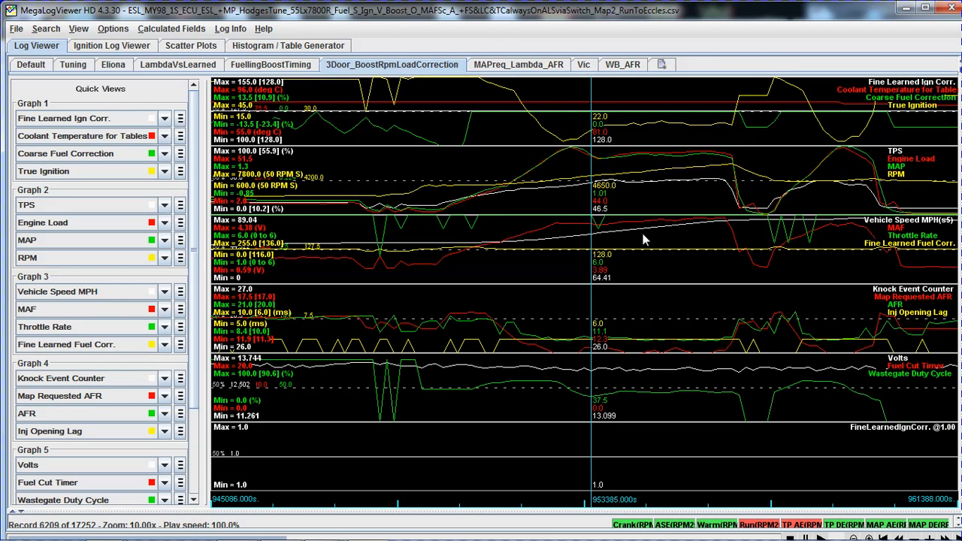
pyautogui.press('Left')
pyautogui.press('Left')
pyautogui.press('Left')
pyautogui.press('Left')
pyautogui.press('Right')
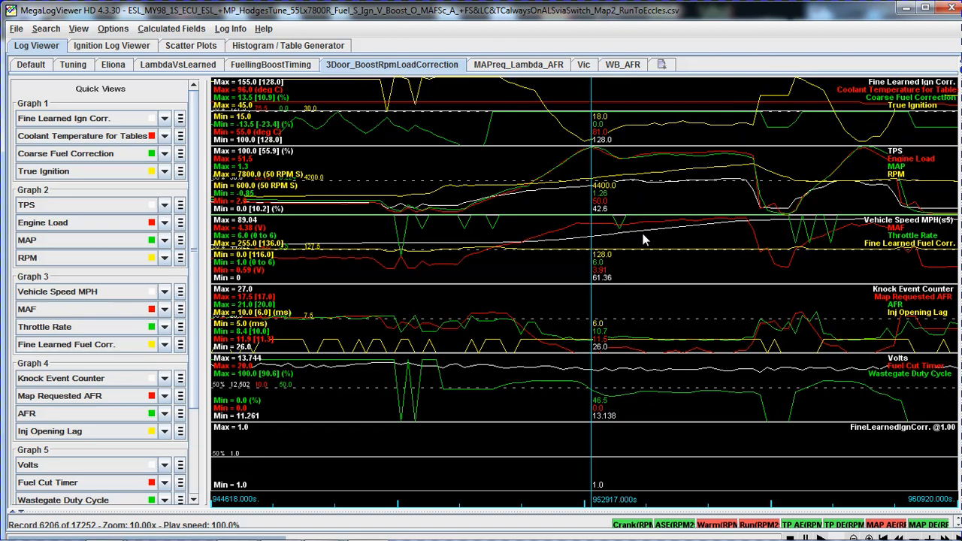
# Examine AFR through the rest of the boost pull to about 955070 s and view the whole pull at 3x zoom.
pyautogui.press('Right')
pyautogui.press('Right')
pyautogui.press('Right')
pyautogui.press('Right')
pyautogui.press('Right')
pyautogui.press('Right')
pyautogui.press('Right')
pyautogui.press('Right')
pyautogui.press('Right')
pyautogui.press('Right')
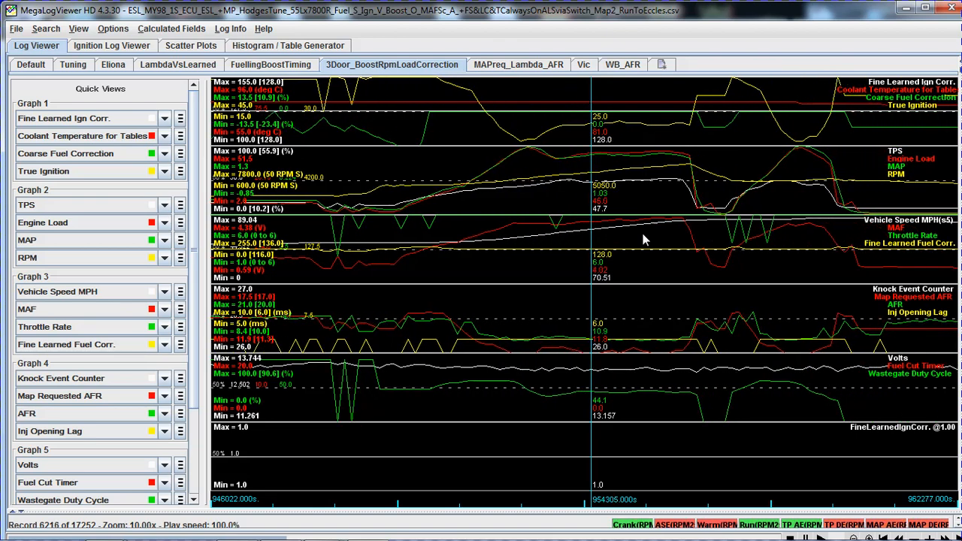
pyautogui.press('Right')
pyautogui.press('Right')
pyautogui.press('Right')
pyautogui.press('Right')
pyautogui.press('Down')
pyautogui.press('Down')
pyautogui.press('Down')
pyautogui.press('Down')
pyautogui.press('Down')
pyautogui.press('Down')
pyautogui.press('Down')
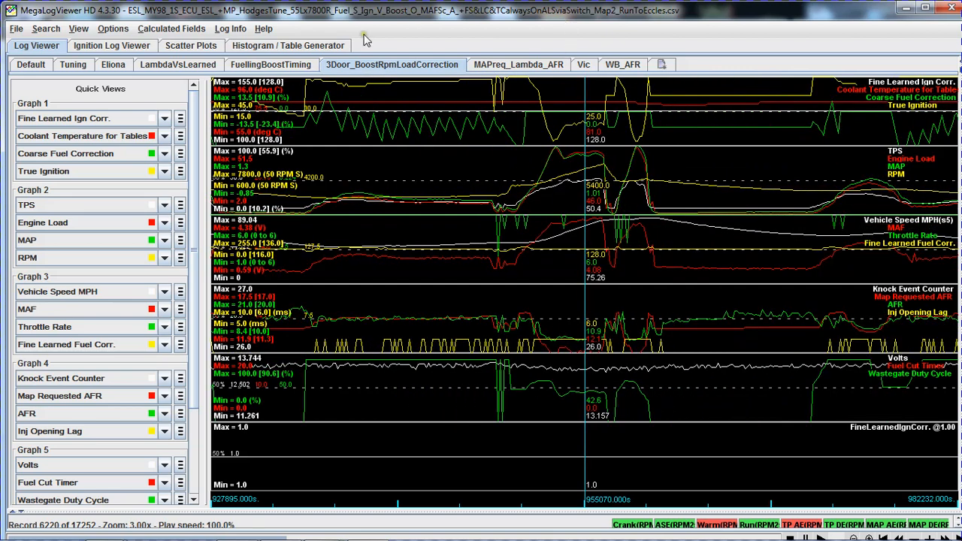
# Display the Histogram / Table Generator and load the saved AFRs histogram view.
pyautogui.click(301, 47)
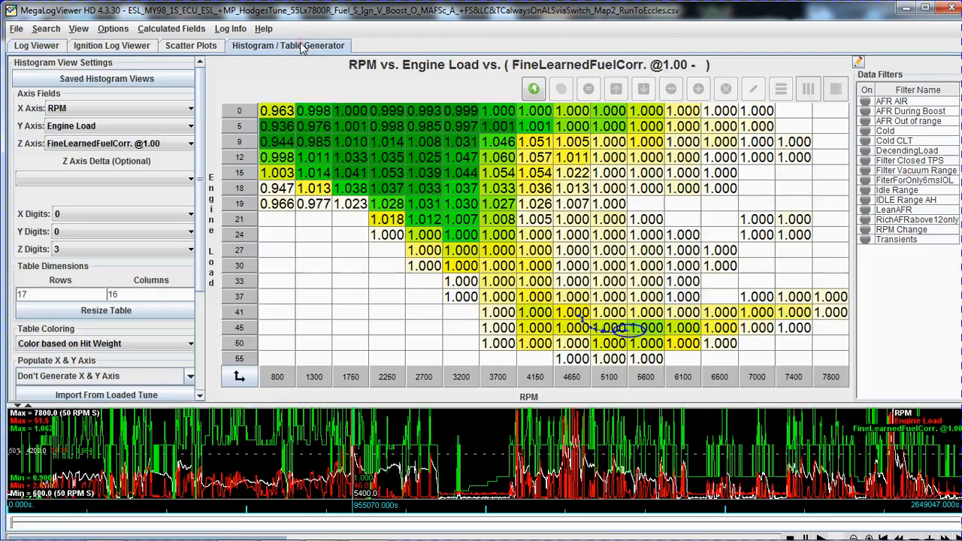
pyautogui.click(106, 79)
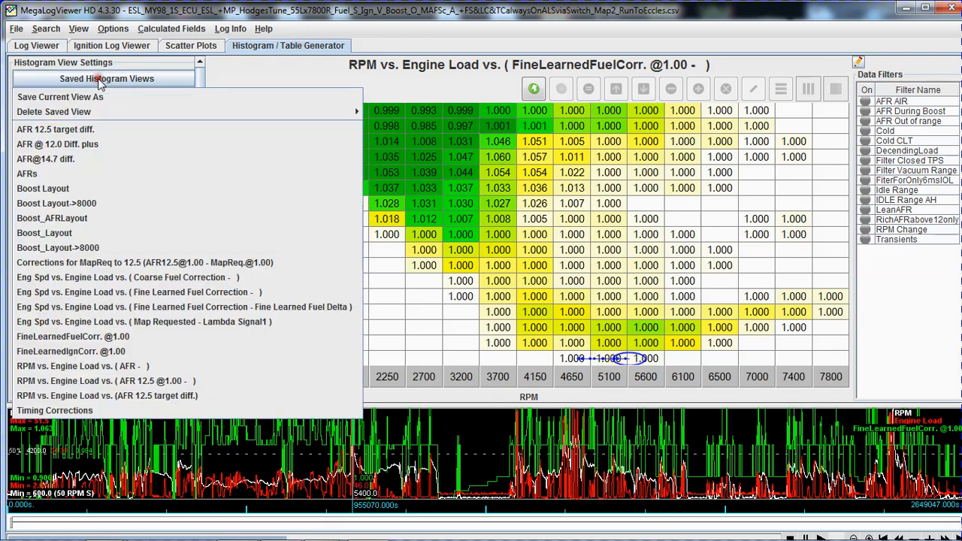
pyautogui.click(85, 175)
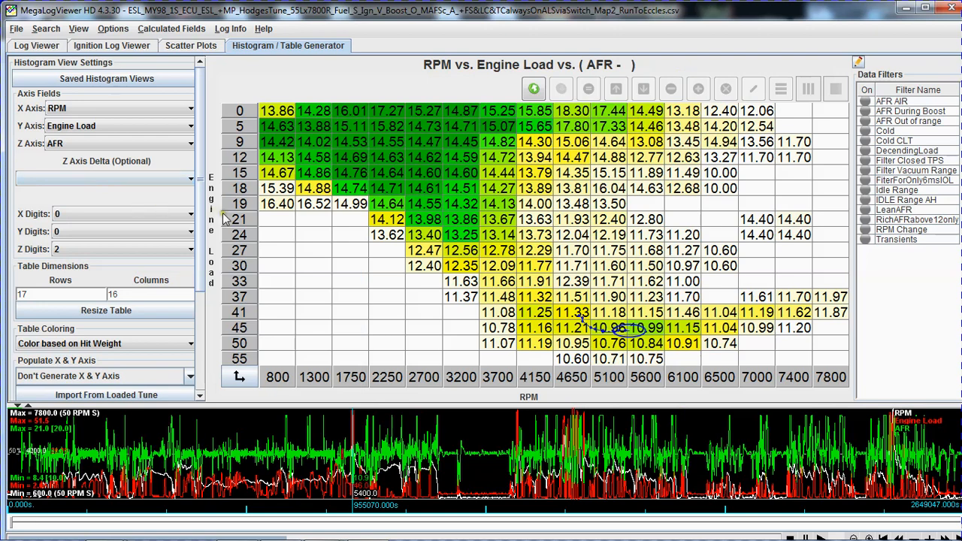
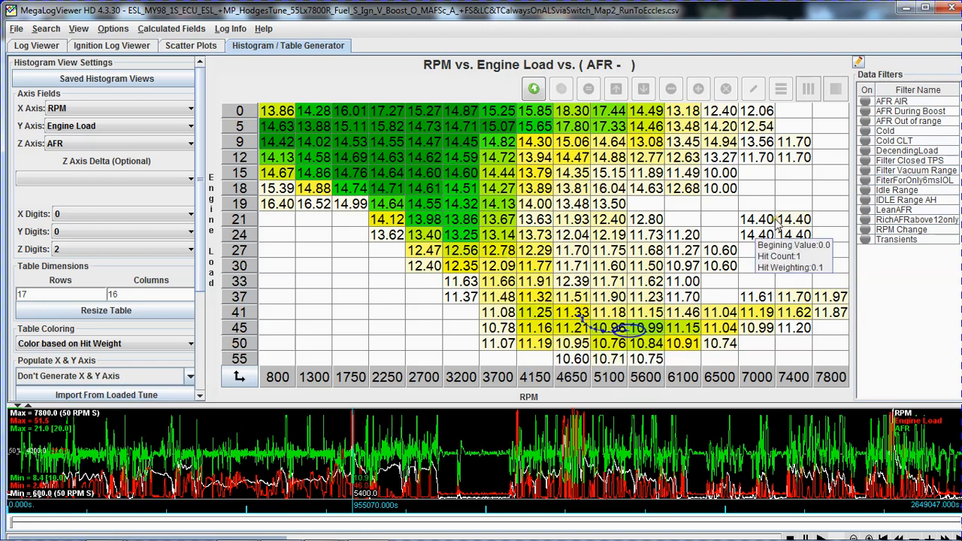
# Apply the Filter Closed TPS and AFR AIR data filters to the AFR histogram.
pyautogui.click(866, 161)
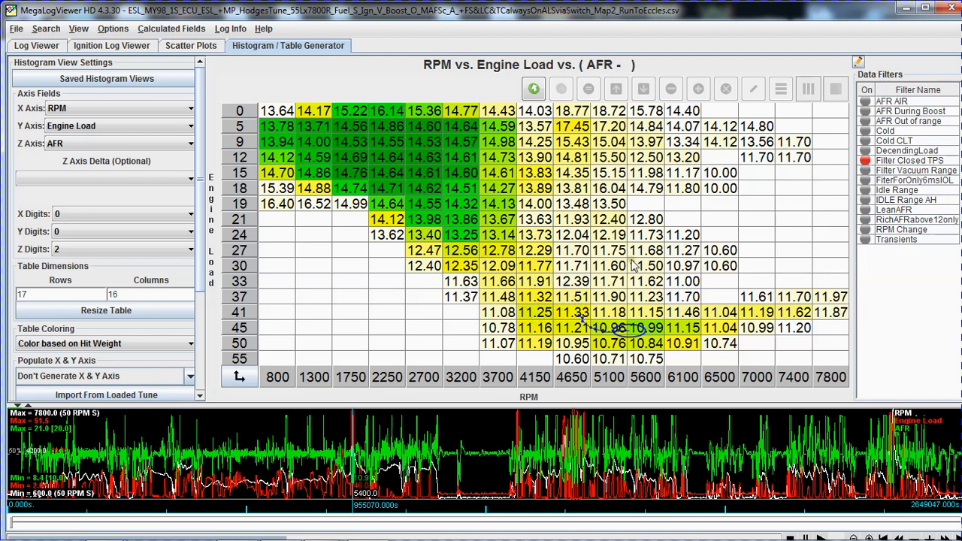
pyautogui.click(865, 105)
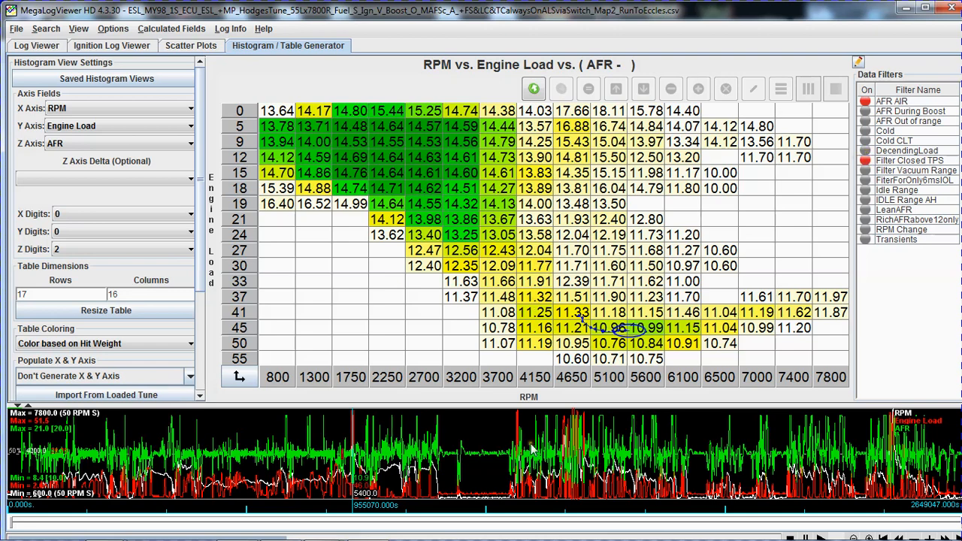
# Trace the boost pull record by record across the AFR histogram cells from about 946349 to 957363 s.
pyautogui.click(350, 445)
pyautogui.press('Right')
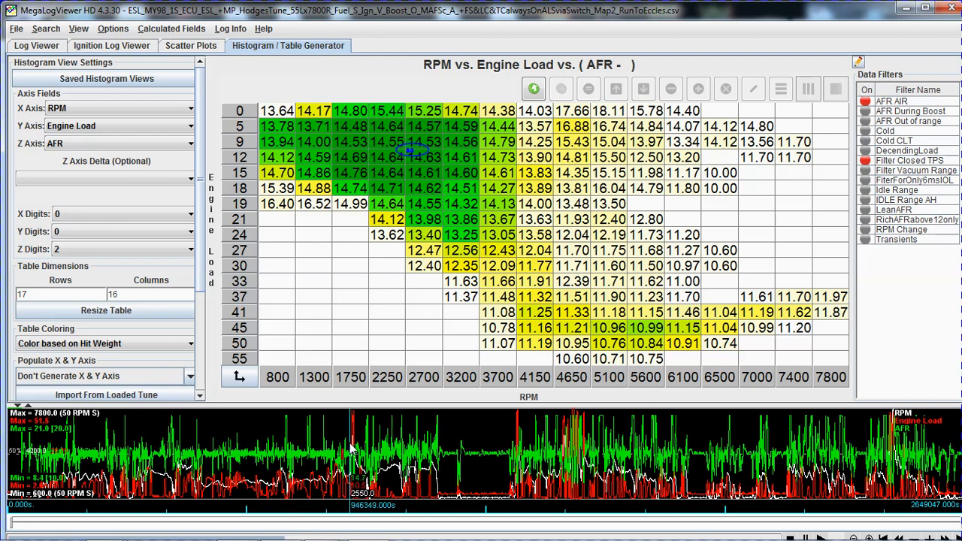
pyautogui.press('Right')
pyautogui.press('Right')
pyautogui.press('Right')
pyautogui.press('Right')
pyautogui.press('Right')
pyautogui.press('Right')
pyautogui.press('Right')
pyautogui.press('Right')
pyautogui.press('Right')
pyautogui.press('Right')
pyautogui.press('Right')
pyautogui.press('Right')
pyautogui.press('Right')
pyautogui.press('Right')
pyautogui.press('Right')
pyautogui.press('Right')
pyautogui.press('Right')
pyautogui.press('Right')
pyautogui.press('Right')
pyautogui.press('Right')
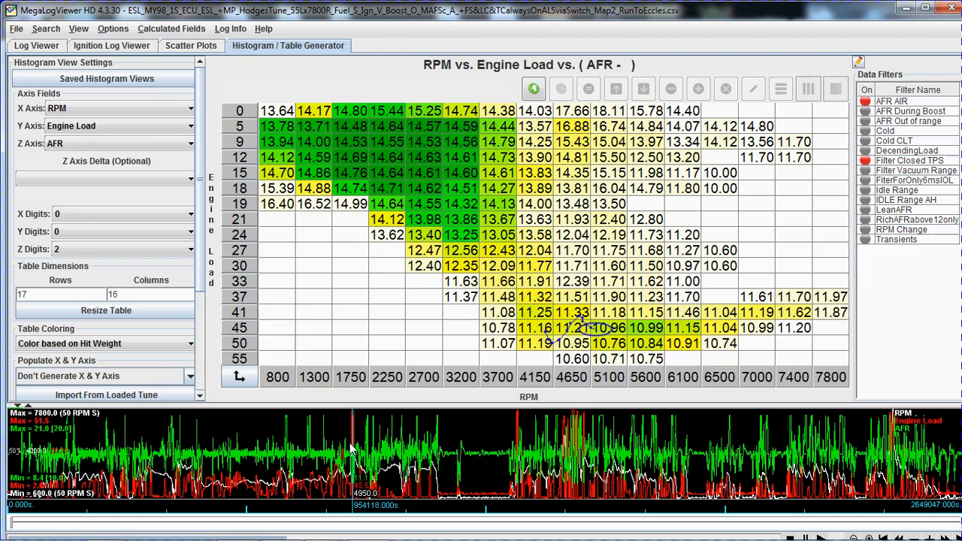
pyautogui.press('Right')
pyautogui.press('Right')
pyautogui.press('Right')
pyautogui.press('Right')
pyautogui.press('Right')
pyautogui.press('Right')
pyautogui.press('Right')
pyautogui.press('Right')
pyautogui.press('Right')
pyautogui.press('Right')
pyautogui.press('Right')
pyautogui.press('Right')
pyautogui.press('Right')
pyautogui.press('Right')
pyautogui.press('Right')
pyautogui.press('Right')
pyautogui.press('Right')
pyautogui.press('Right')
pyautogui.press('Right')
pyautogui.press('Right')
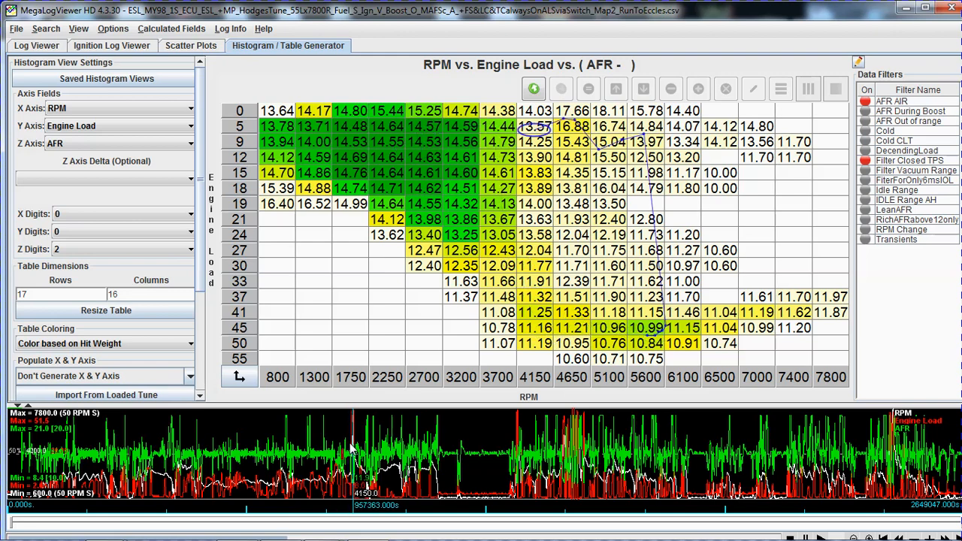
pyautogui.press('Right')
pyautogui.press('Right')
pyautogui.press('Right')
pyautogui.press('Right')
pyautogui.press('Right')
pyautogui.press('Right')
pyautogui.press('Right')
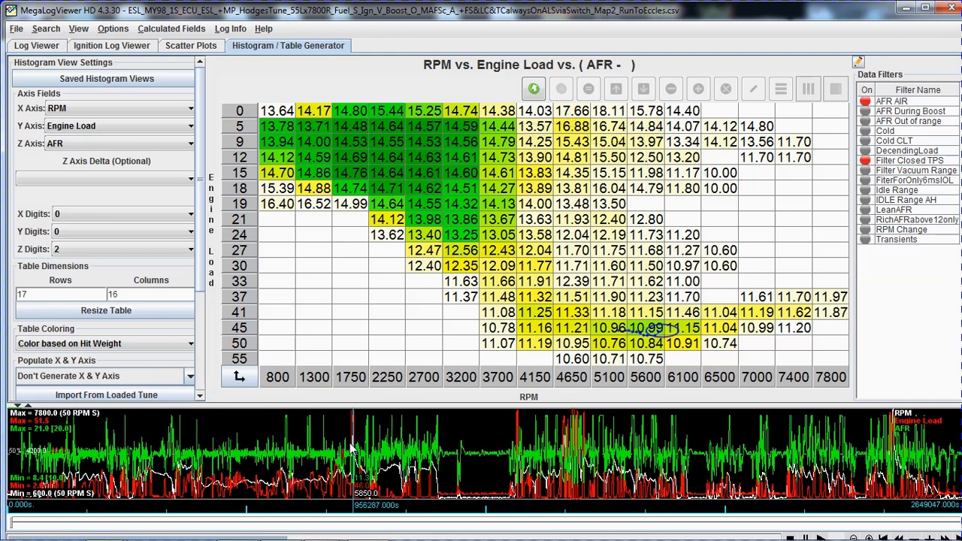
pyautogui.press('Right')
pyautogui.press('Right')
pyautogui.press('Right')
pyautogui.press('Right')
pyautogui.press('Right')
pyautogui.press('Right')
pyautogui.press('Right')
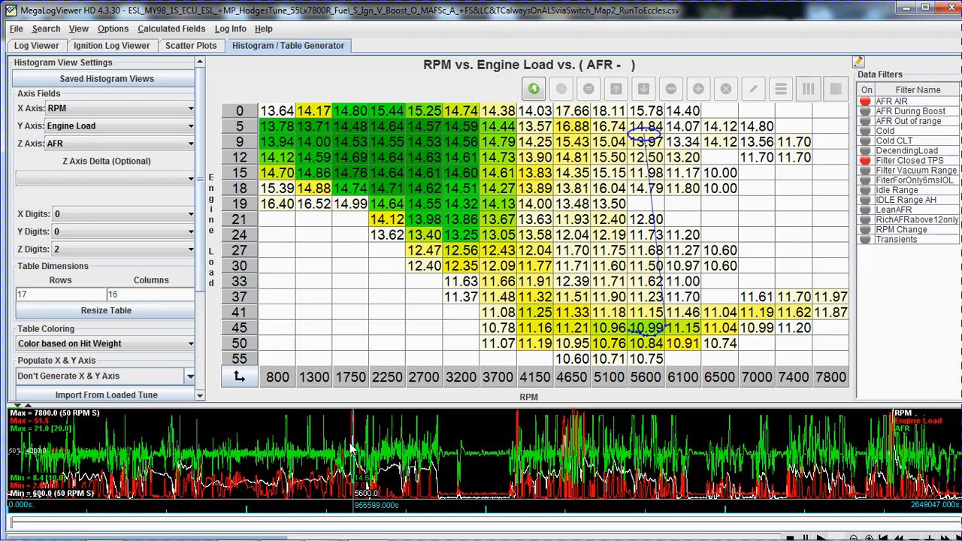
# Add the DecendingLoad filter to the AFR histogram and examine the high-load cells.
pyautogui.click(866, 152)
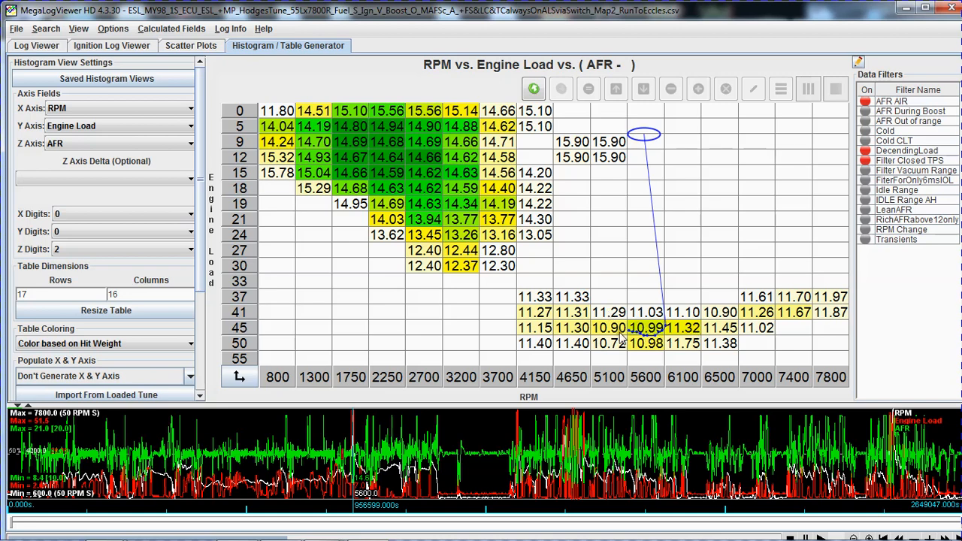
pyautogui.moveTo(441, 315)
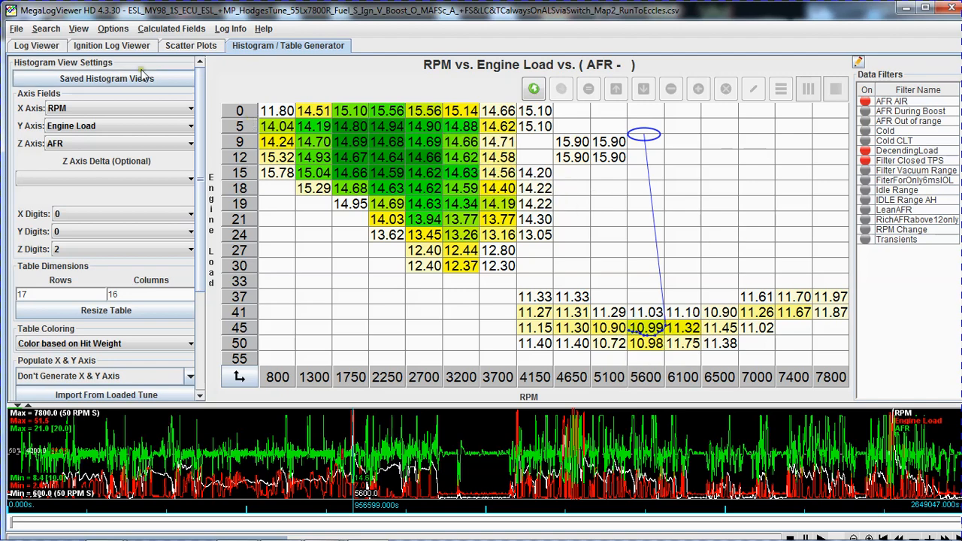
# Load the saved scatter view GearTrace vs AFR @ 12.0 Diff. minus and apply its AFR AIR and Filter Closed TPS filters.
pyautogui.click(182, 47)
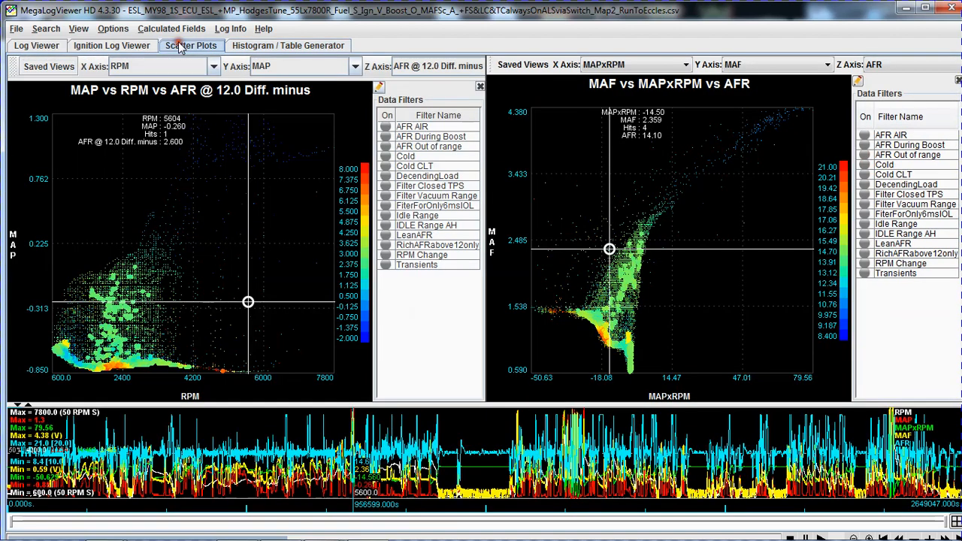
pyautogui.click(50, 67)
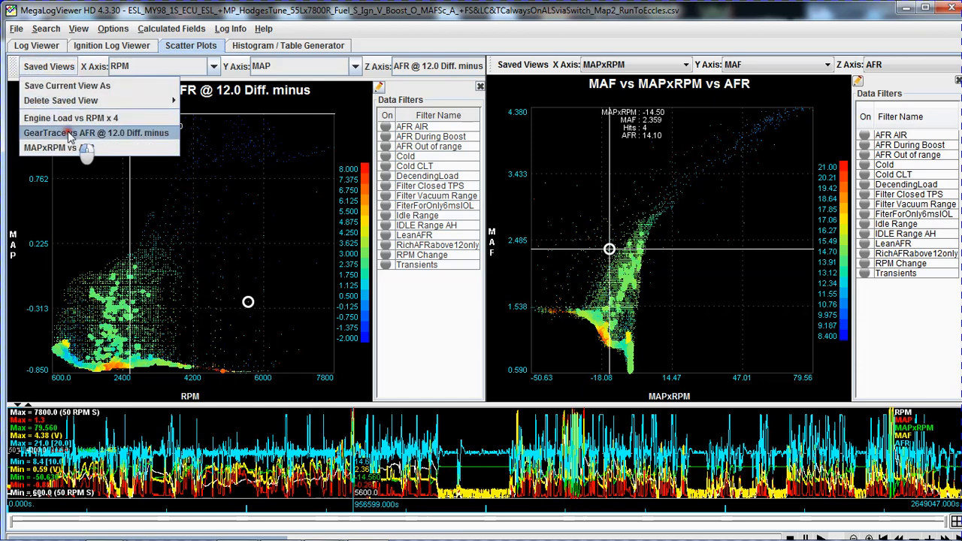
pyautogui.click(68, 132)
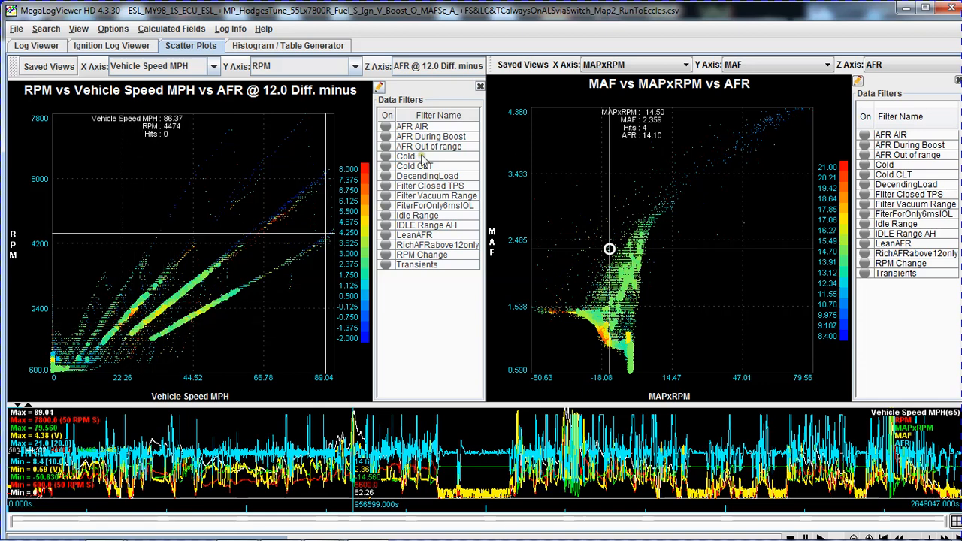
pyautogui.click(385, 128)
pyautogui.click(386, 186)
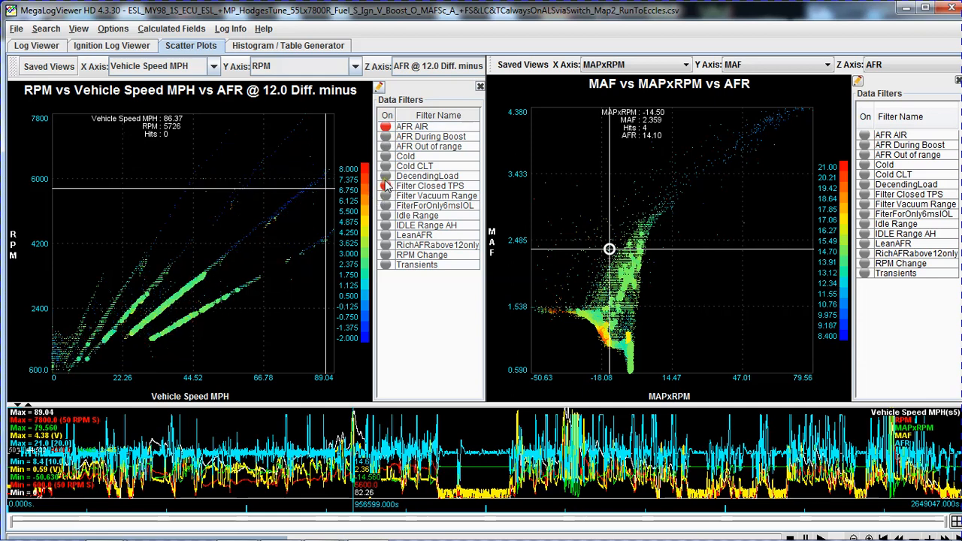
# Try the Filter Vacuum Range and DecendingLoad filters in turn on the gear trace plot, switching each off again.
pyautogui.click(385, 196)
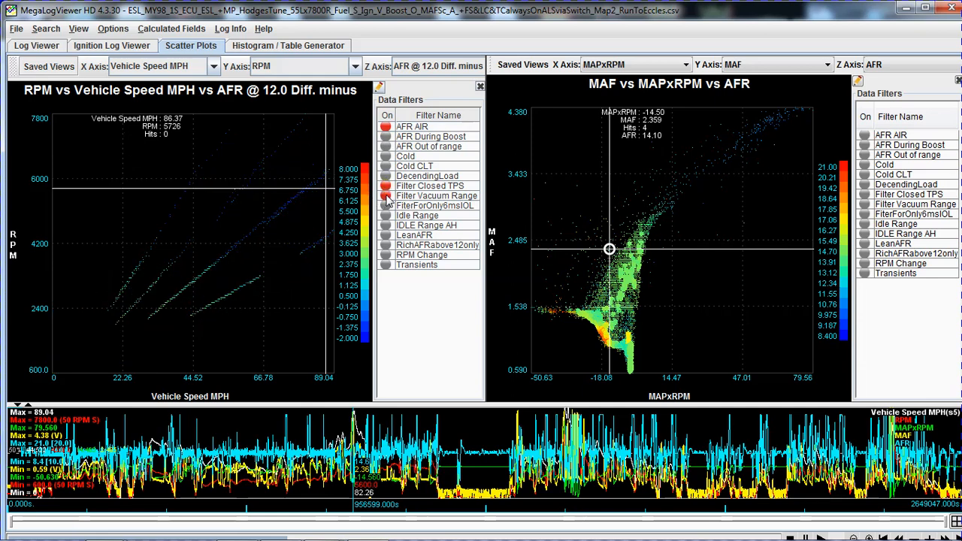
pyautogui.click(387, 197)
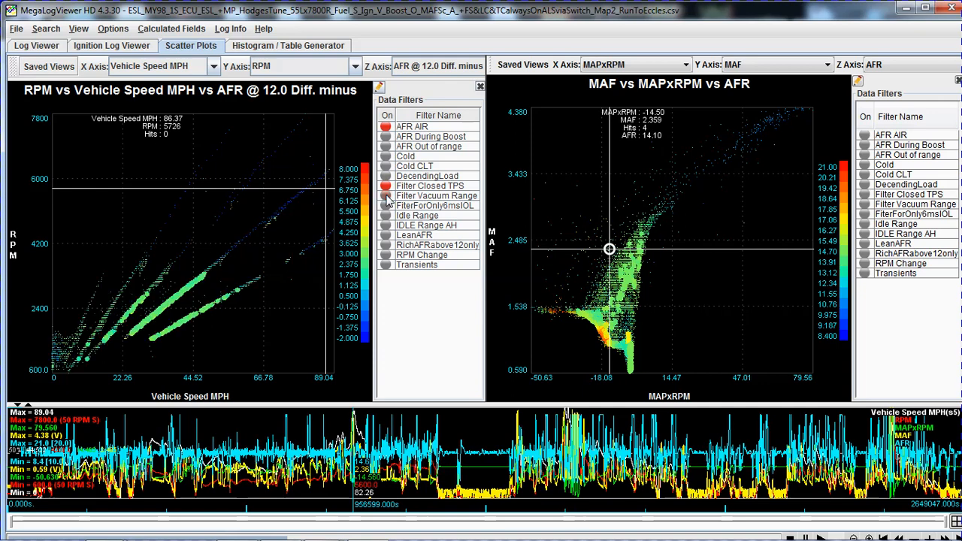
pyautogui.click(388, 177)
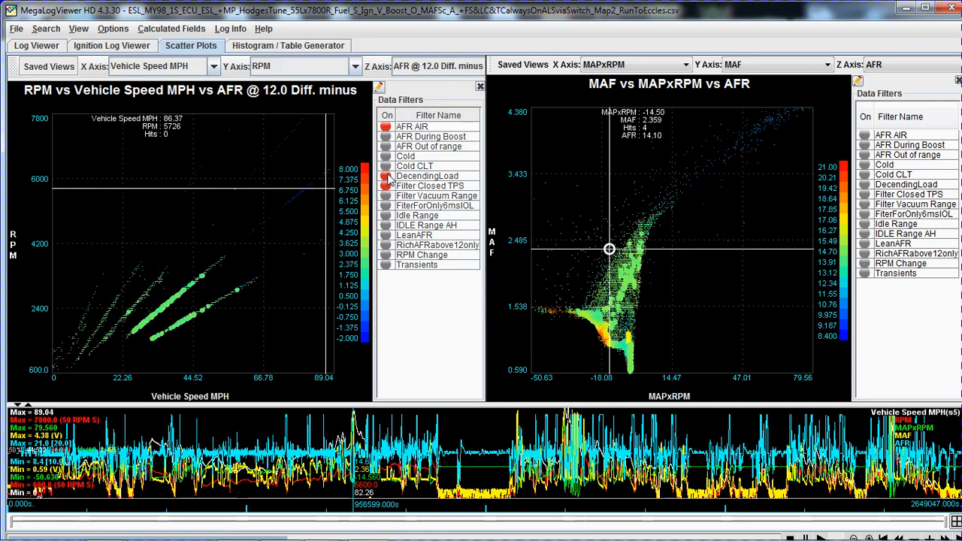
pyautogui.click(387, 177)
pyautogui.click(385, 185)
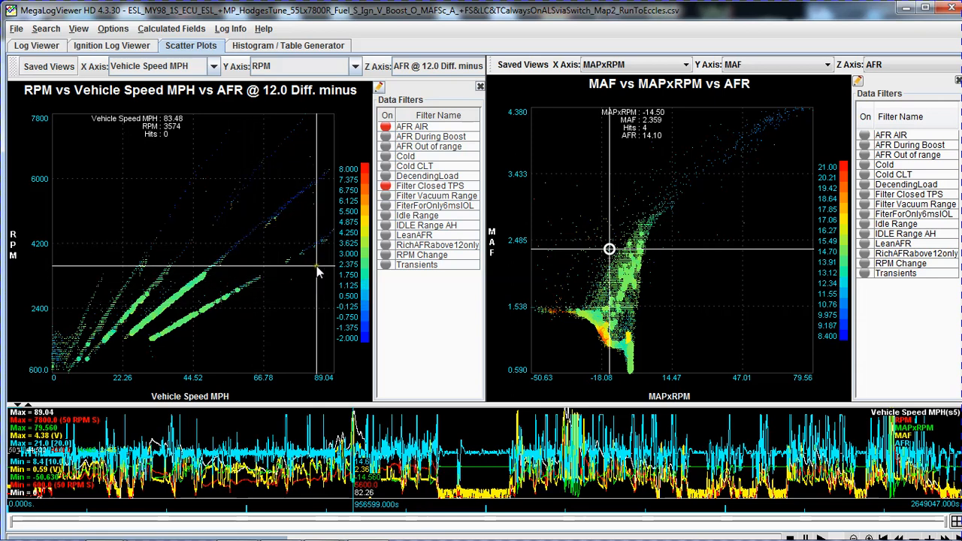
# Load the saved histogram view AFR @ 12.0 Diff. plus and check the hit counts of its high-load cells around 4650 to 5600 RPM.
pyautogui.click(273, 46)
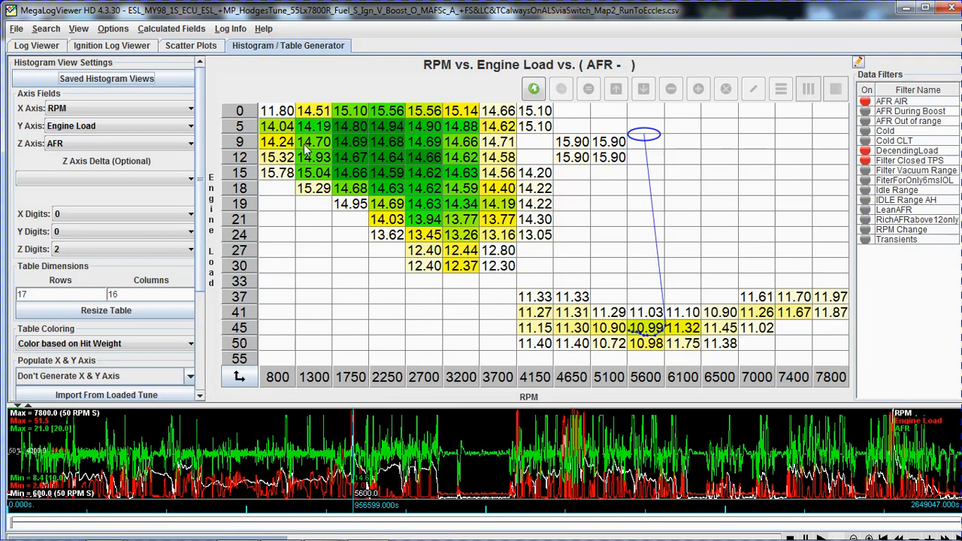
pyautogui.click(86, 79)
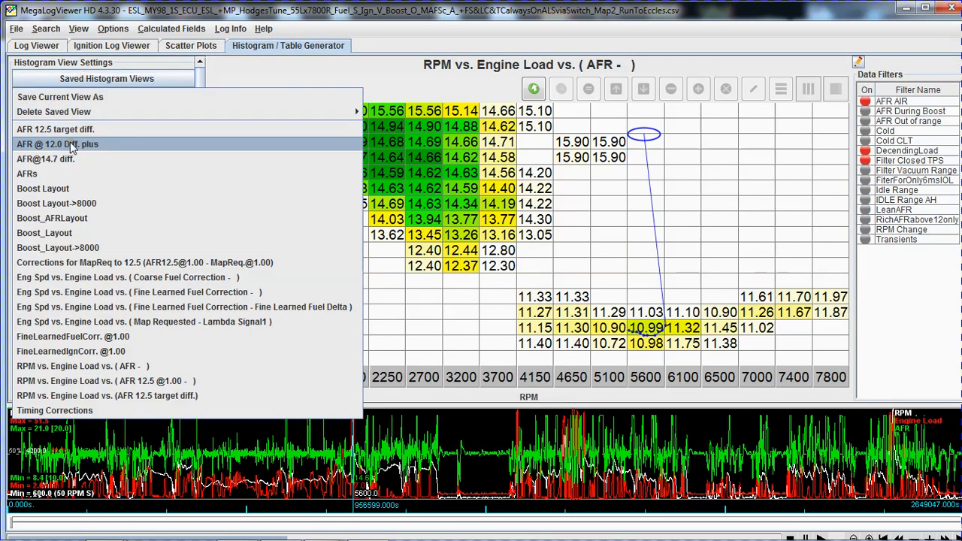
pyautogui.click(72, 145)
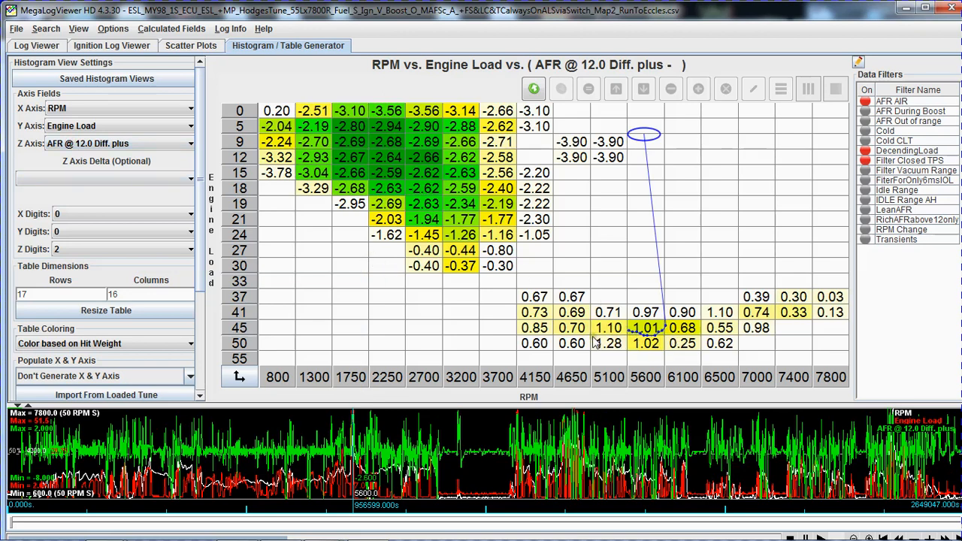
pyautogui.moveTo(550, 329)
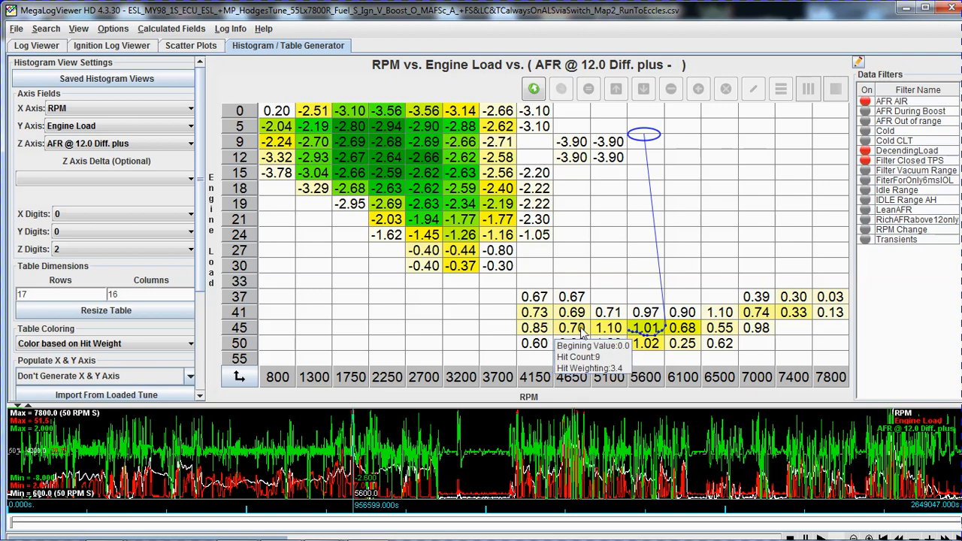
pyautogui.moveTo(664, 344)
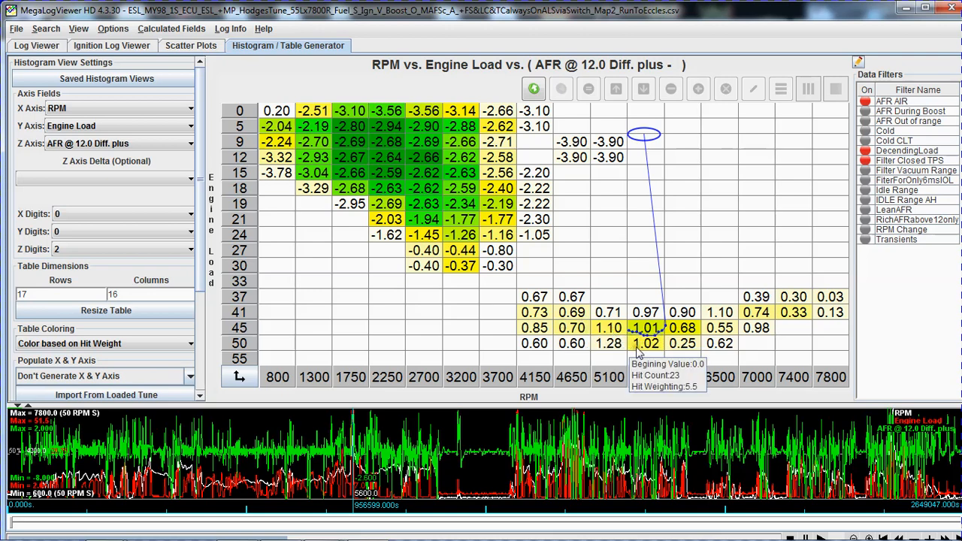
pyautogui.moveTo(611, 339)
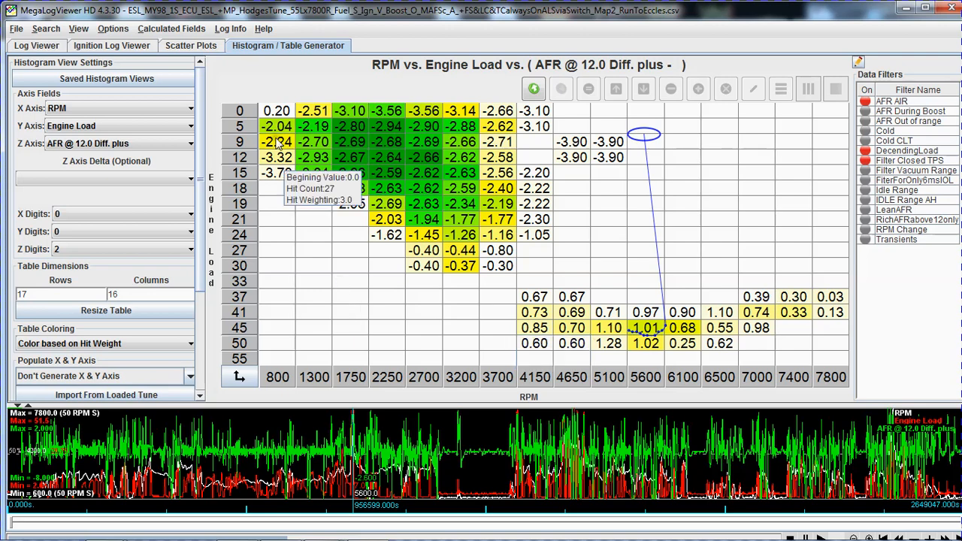
# Load the saved RPM vs. Engine Load vs. MAP histogram and switch off the AFR AIR, DecendingLoad and Filter Closed TPS filters.
pyautogui.click(94, 84)
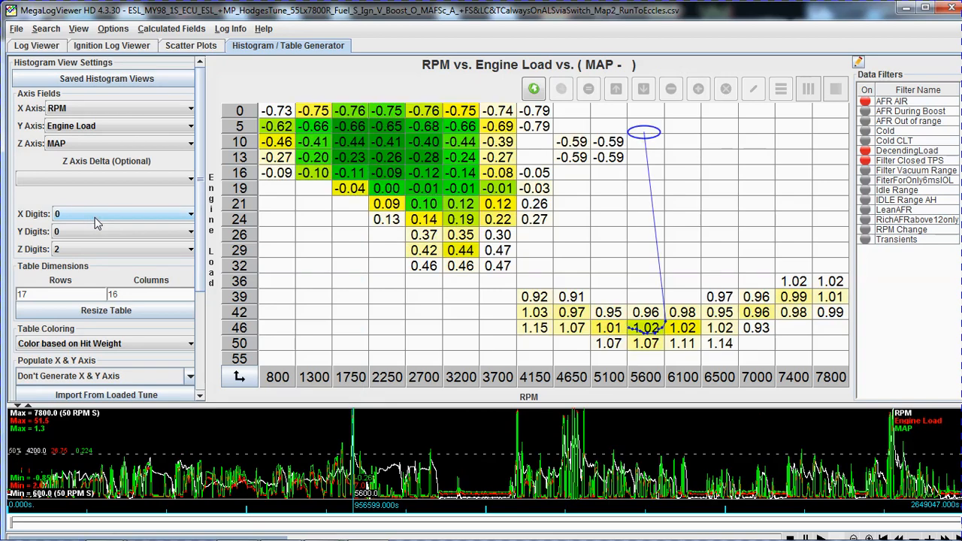
pyautogui.click(866, 101)
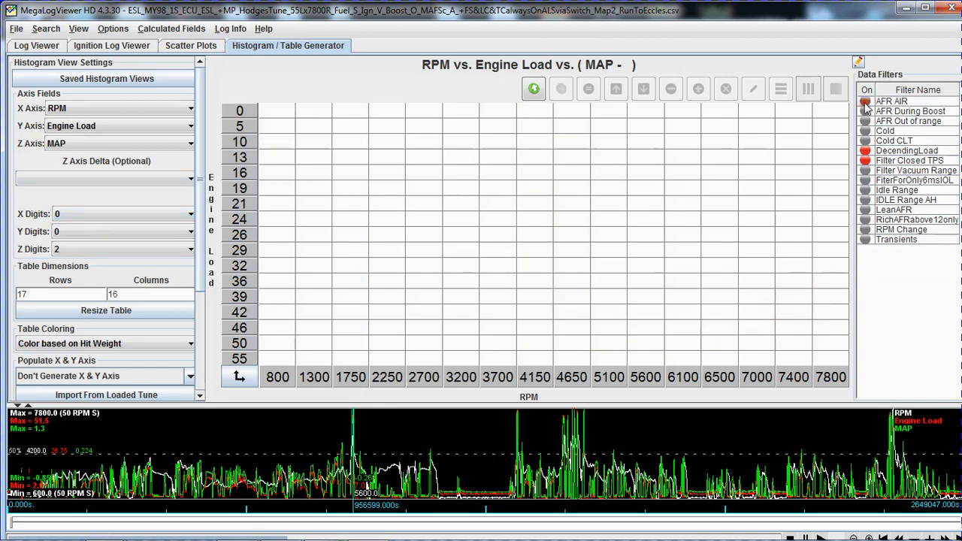
pyautogui.click(865, 151)
pyautogui.click(866, 160)
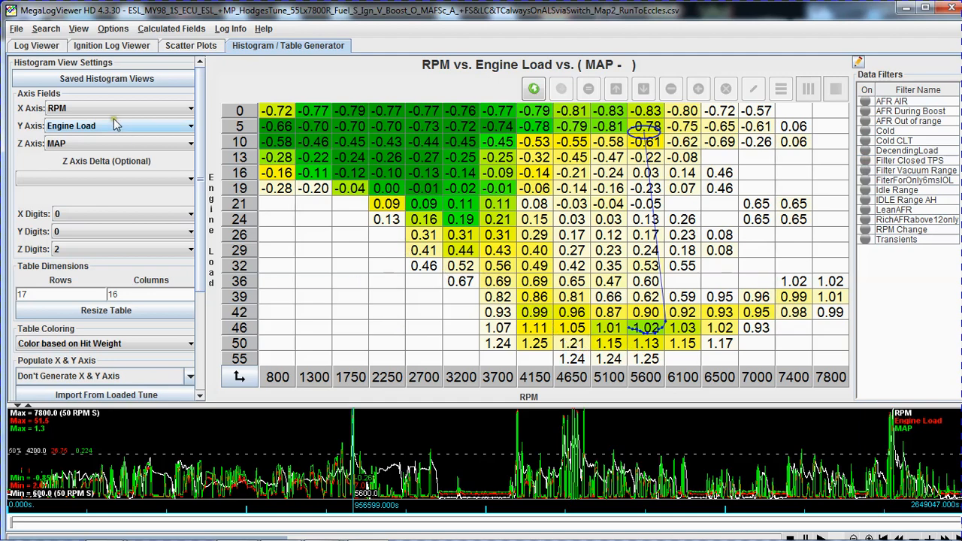
# Load the saved Boost_Layout histogram view and switch to Boost_Layout->8000 to examine MAP by RPM and TPS.
pyautogui.click(97, 78)
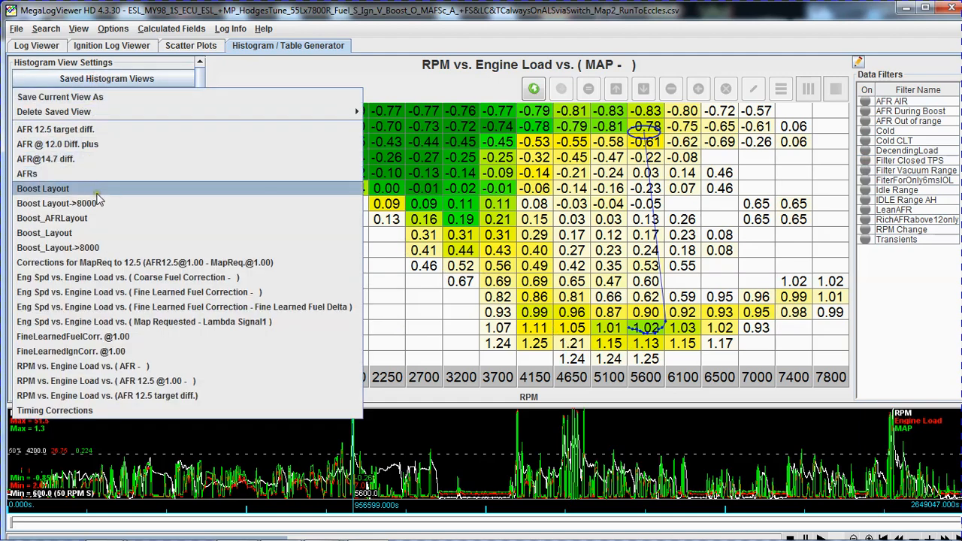
pyautogui.click(104, 233)
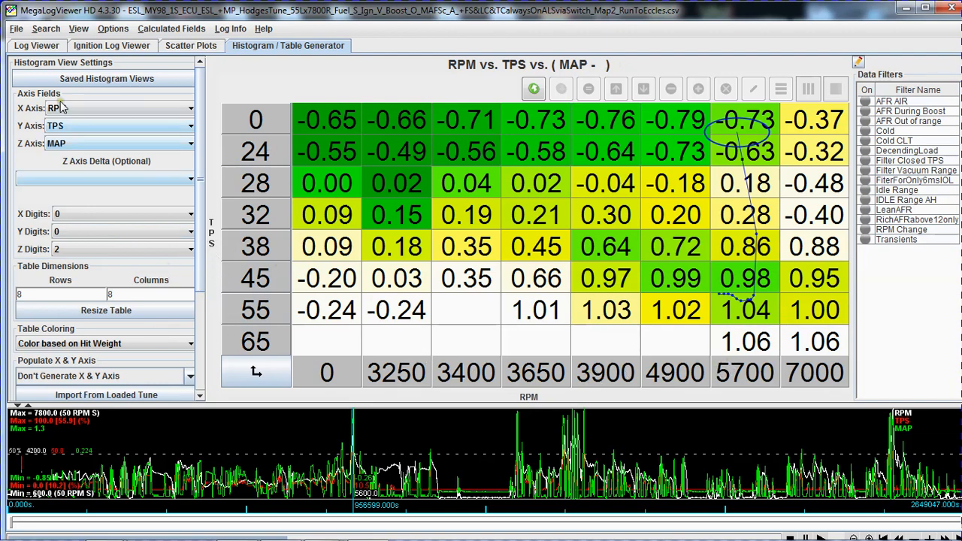
pyautogui.click(100, 81)
pyautogui.click(96, 249)
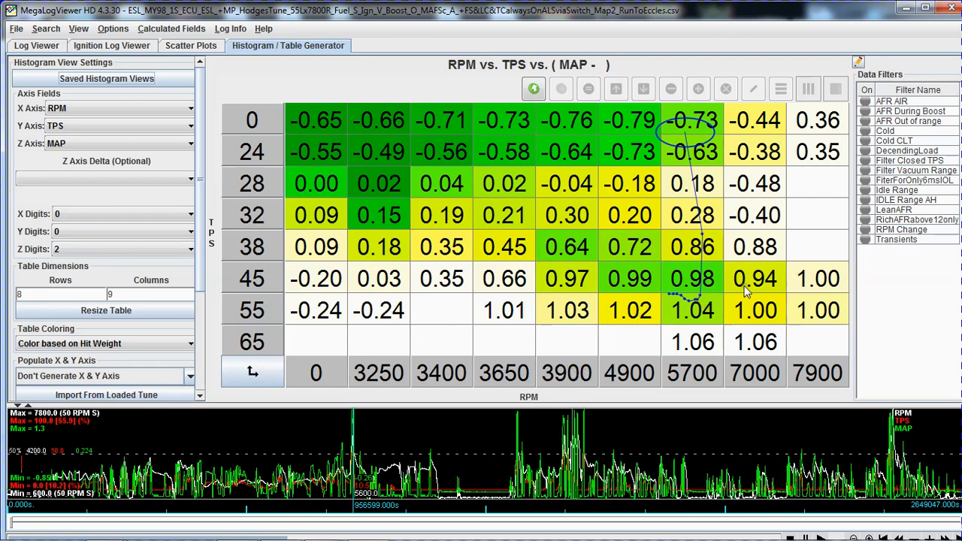
pyautogui.moveTo(445, 308)
pyautogui.moveTo(764, 538)
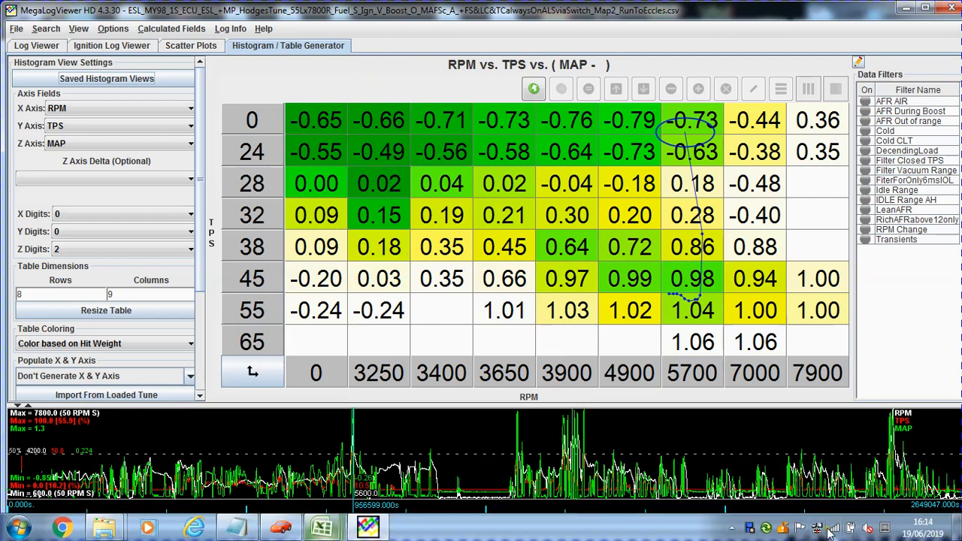